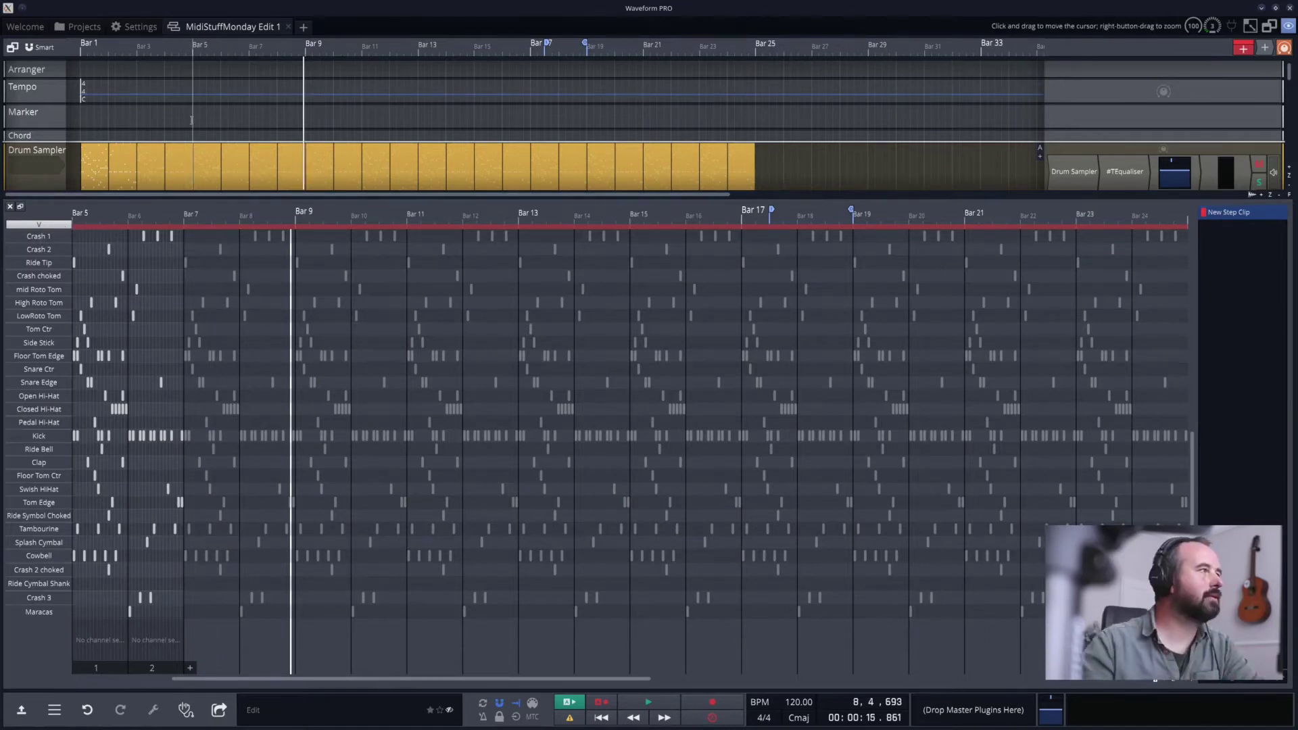
Close the step editor and create a new project named StepClips from the Default template.
{"action": "left_click", "coordinate": [10, 207]}
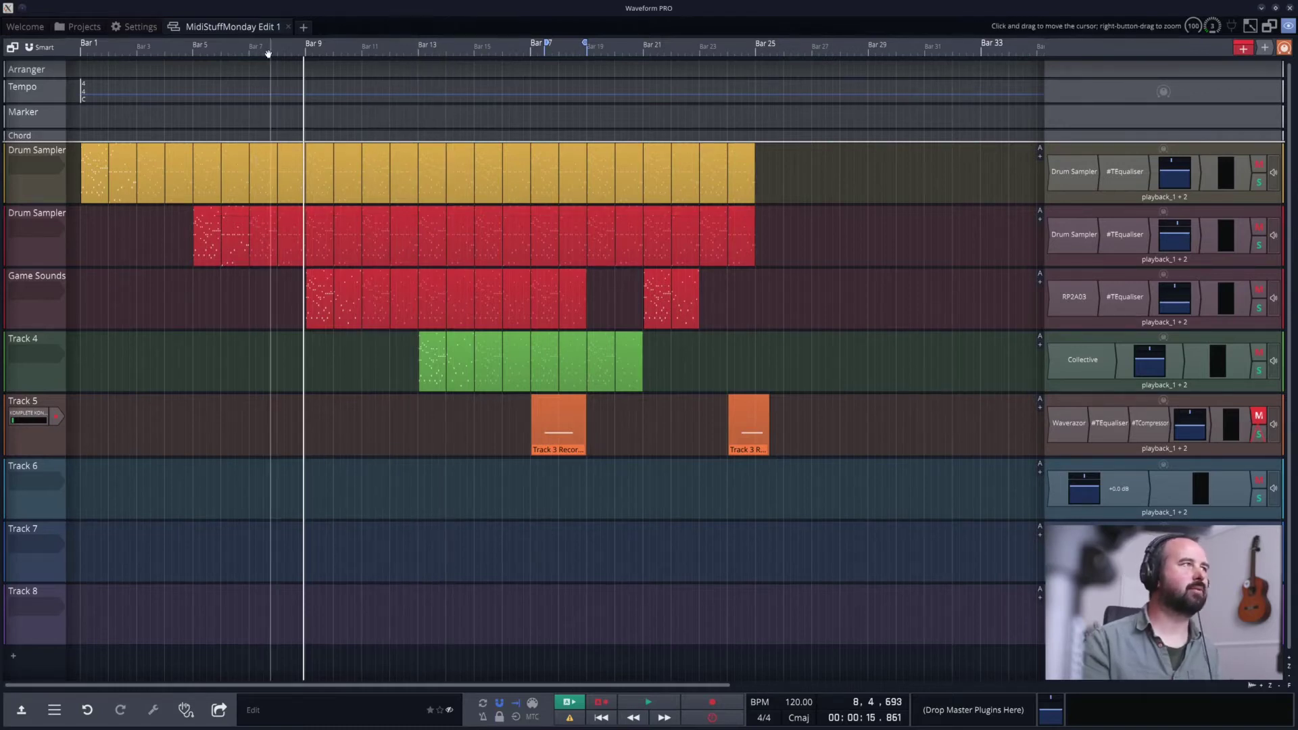
{"action": "left_click", "coordinate": [304, 28]}
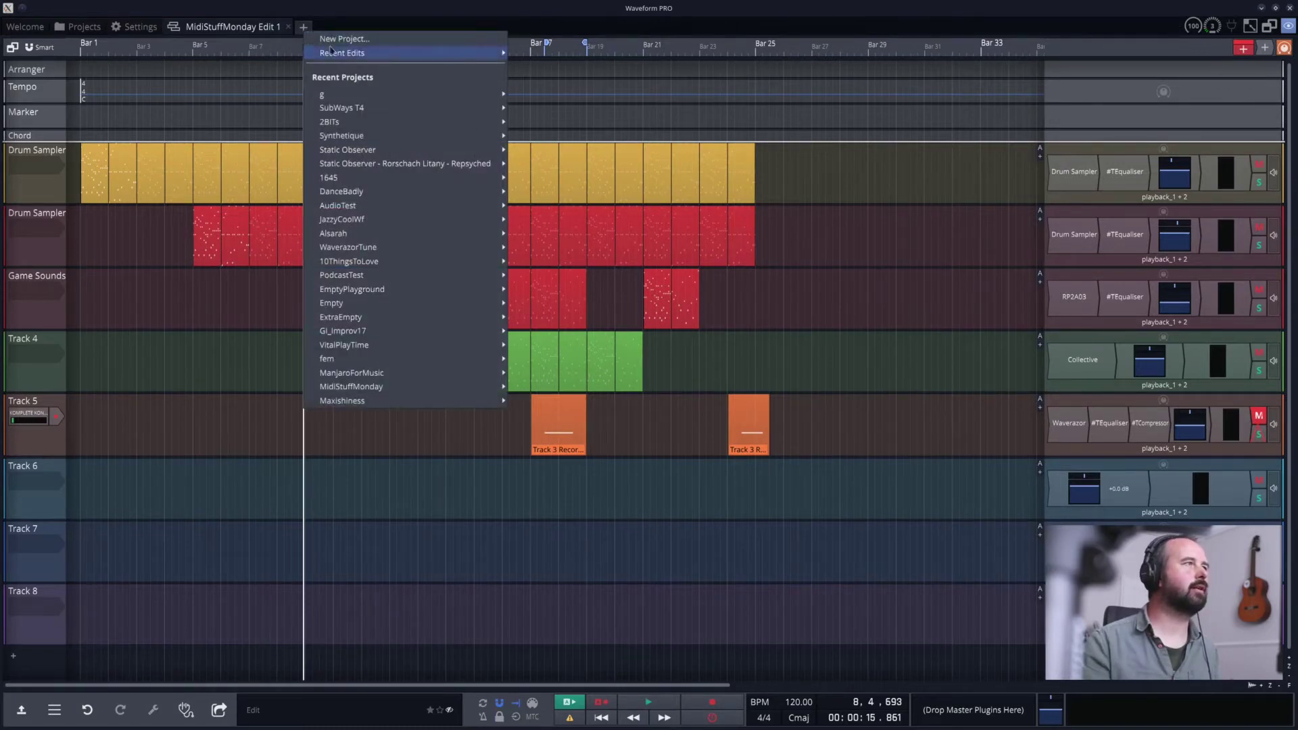
{"action": "left_click", "coordinate": [329, 37]}
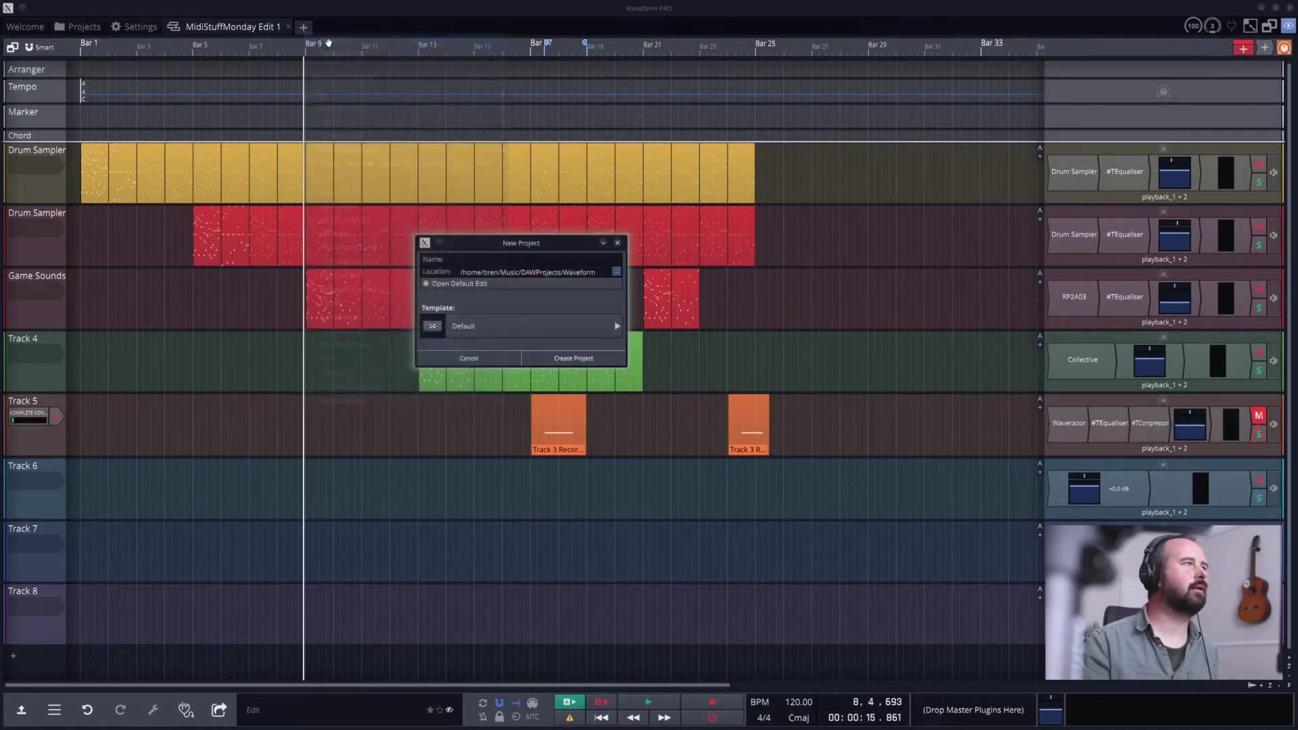
{"action": "left_click", "coordinate": [479, 259]}
{"action": "type", "text": "StepCl"}
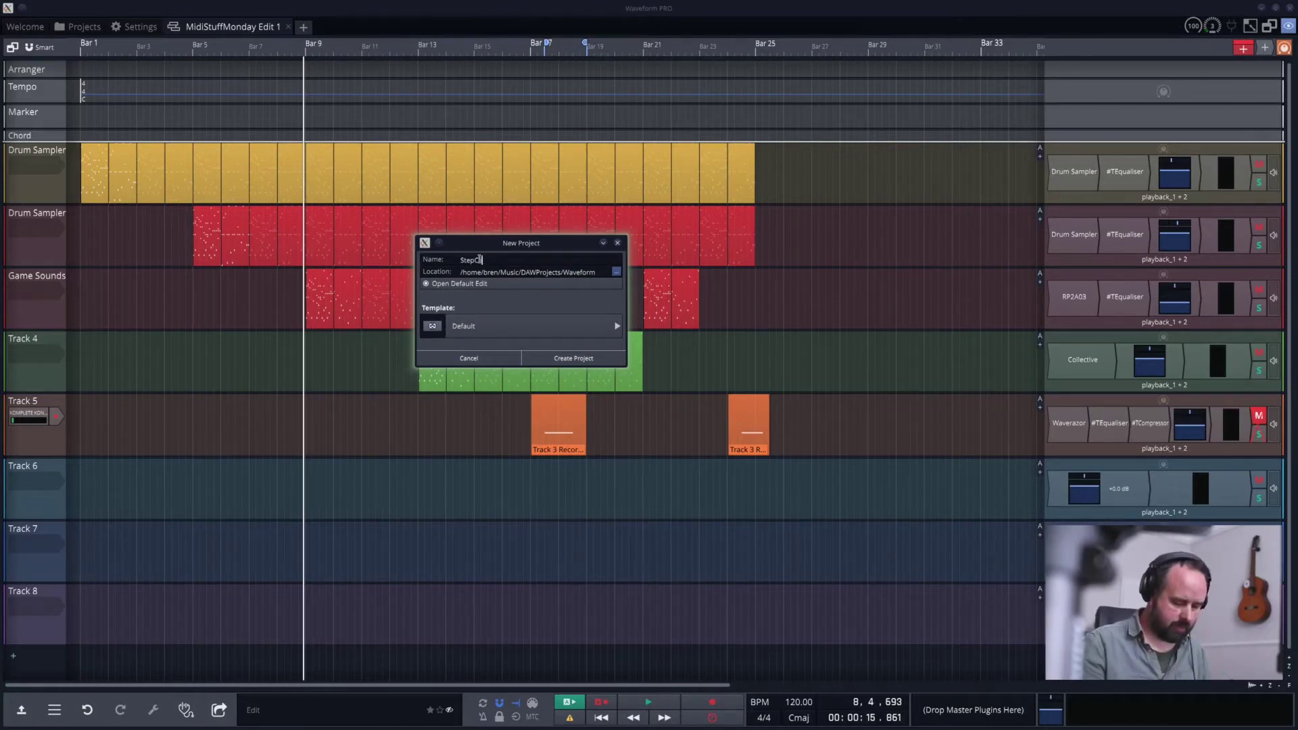
{"action": "type", "text": "ips"}
{"action": "key", "text": "Return"}
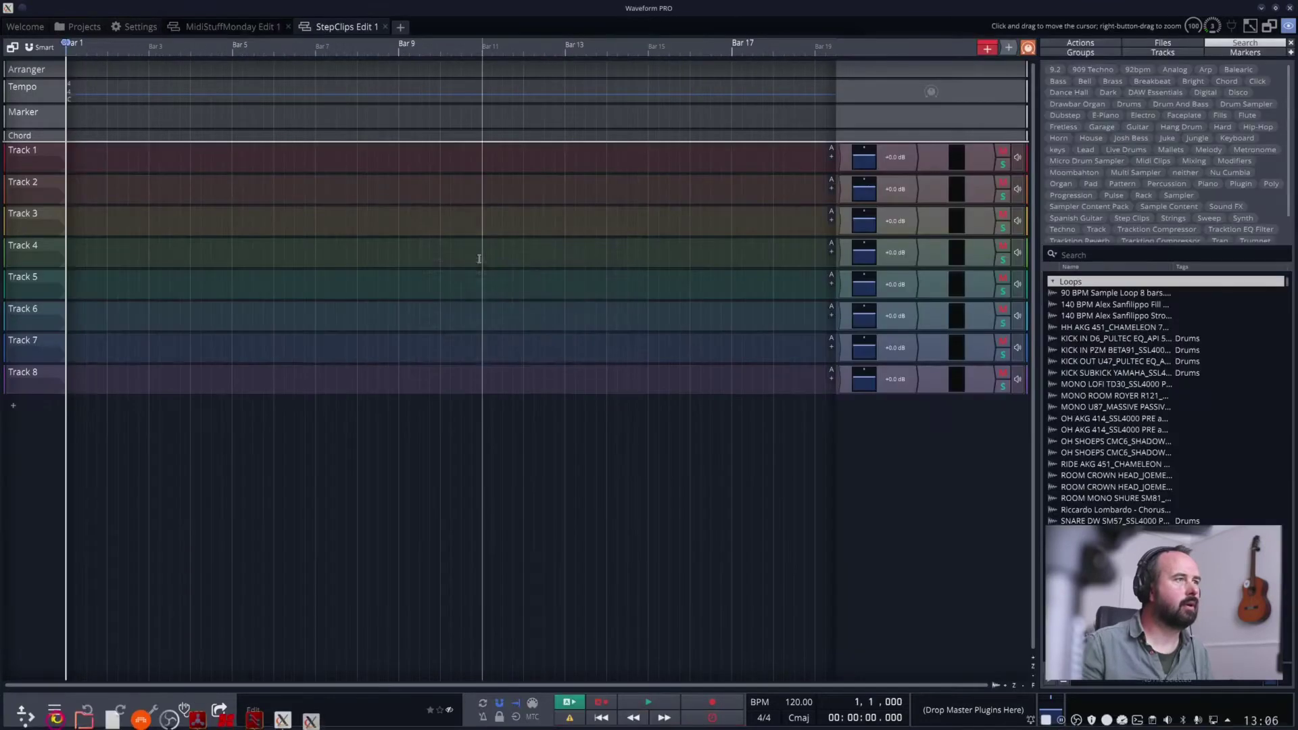
Add Waveform's Micro Drum Sampler instrument to the start of Track 1's plugin chain.
{"action": "right_click", "coordinate": [845, 157]}
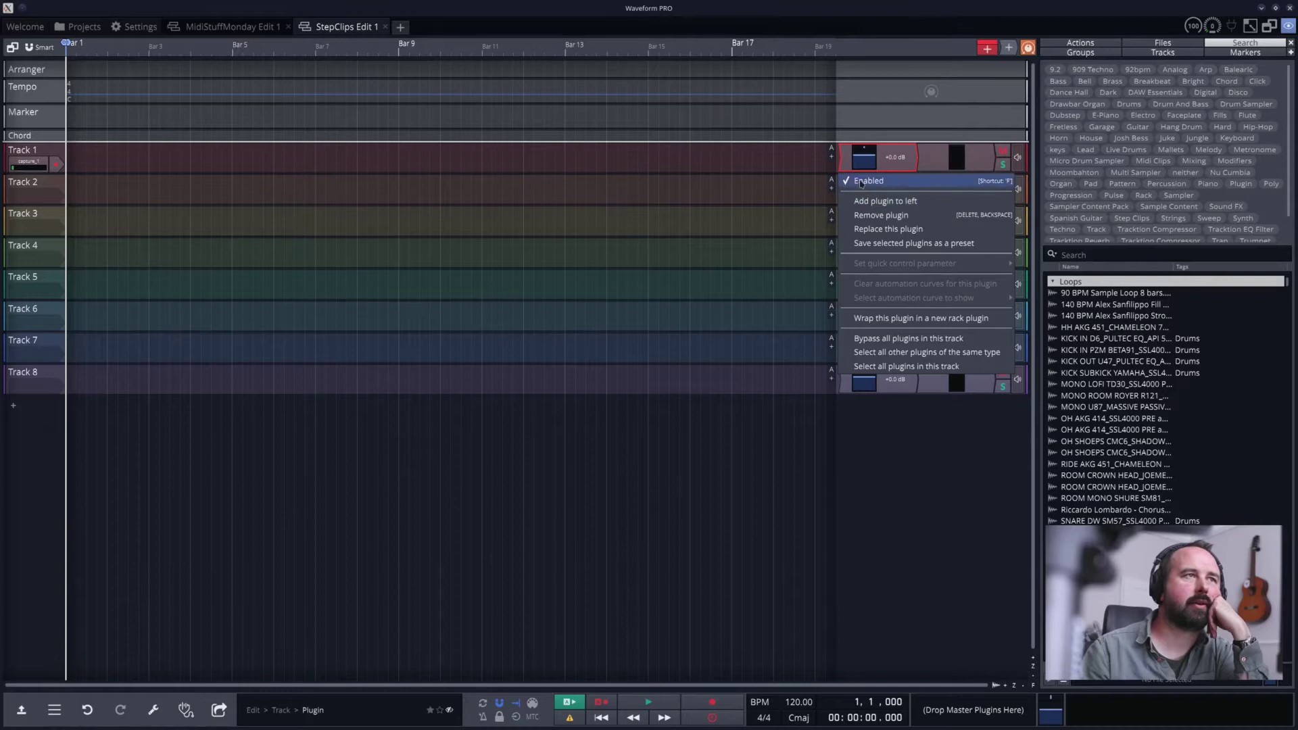
{"action": "left_click", "coordinate": [920, 98]}
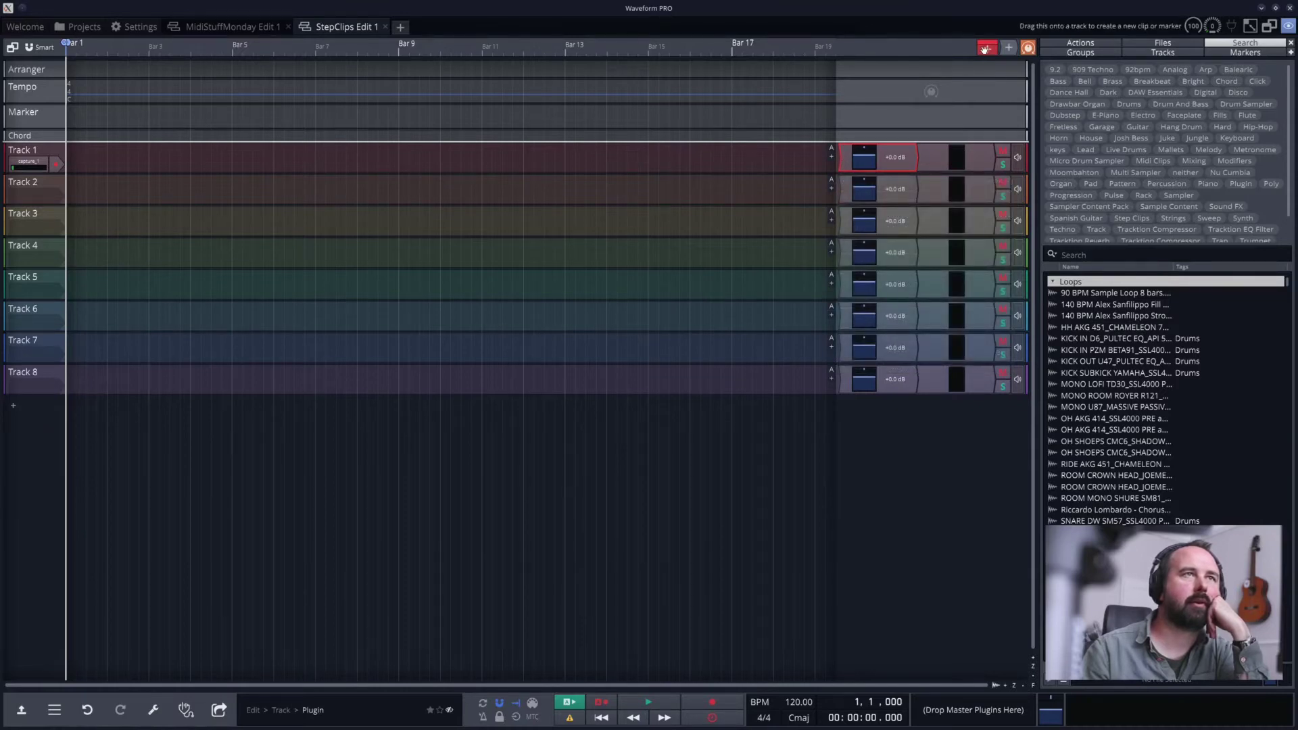
{"action": "left_click_drag", "start_coordinate": [1007, 48], "coordinate": [842, 160]}
{"action": "mouse_move", "coordinate": [882, 216]}
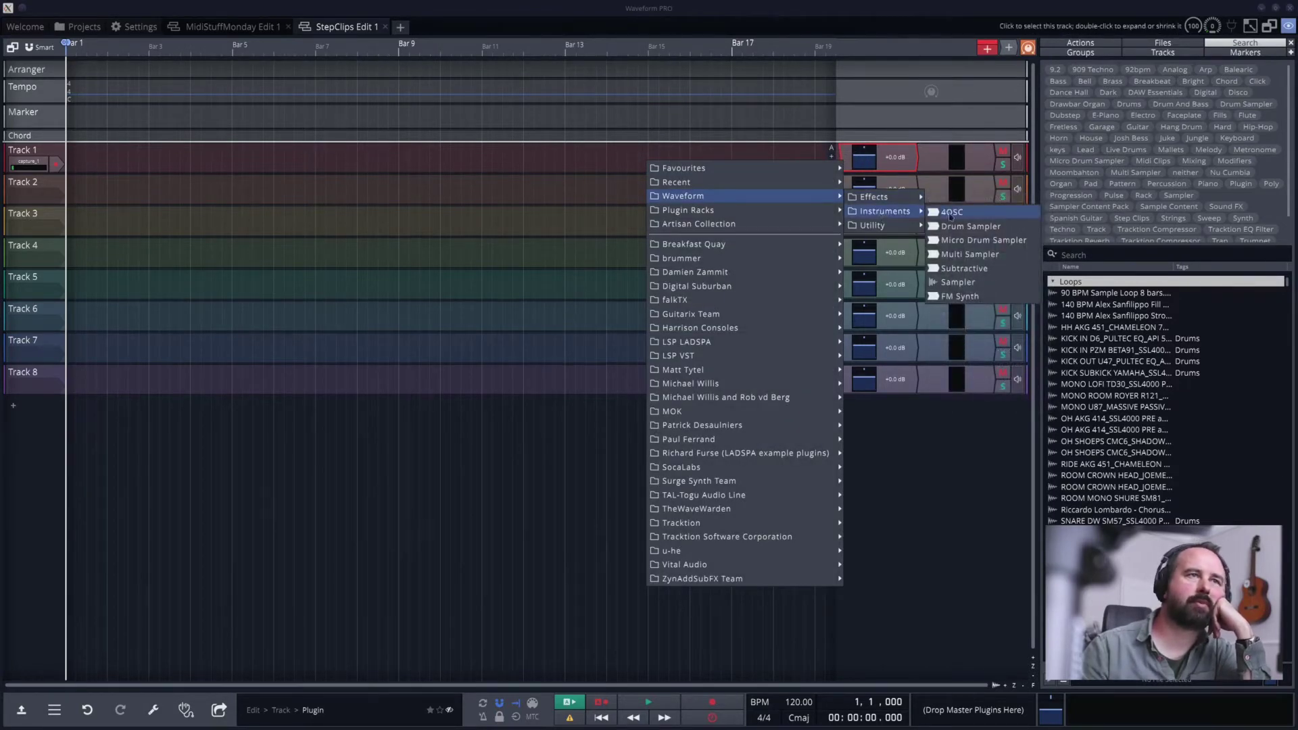
{"action": "left_click", "coordinate": [963, 242]}
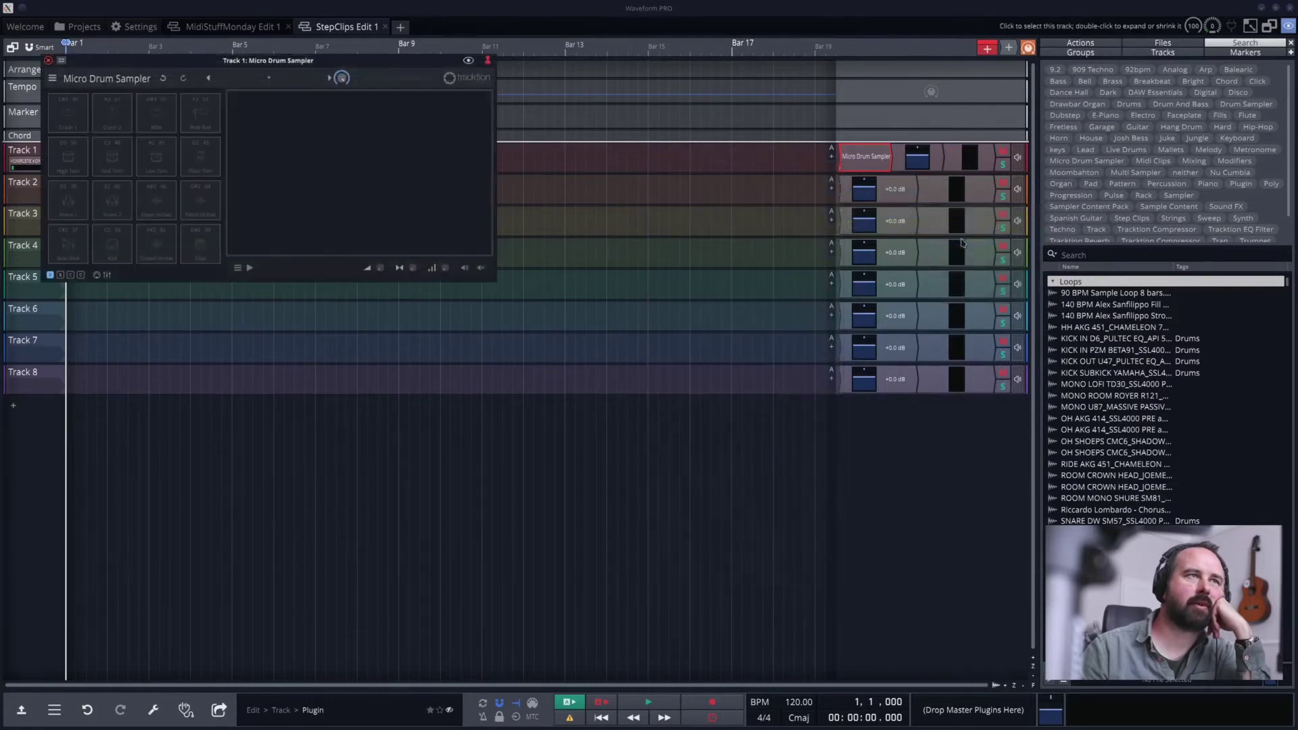
Load the Micro 808 preset in the Micro Drum Sampler and close the plugin window.
{"action": "left_click", "coordinate": [270, 79]}
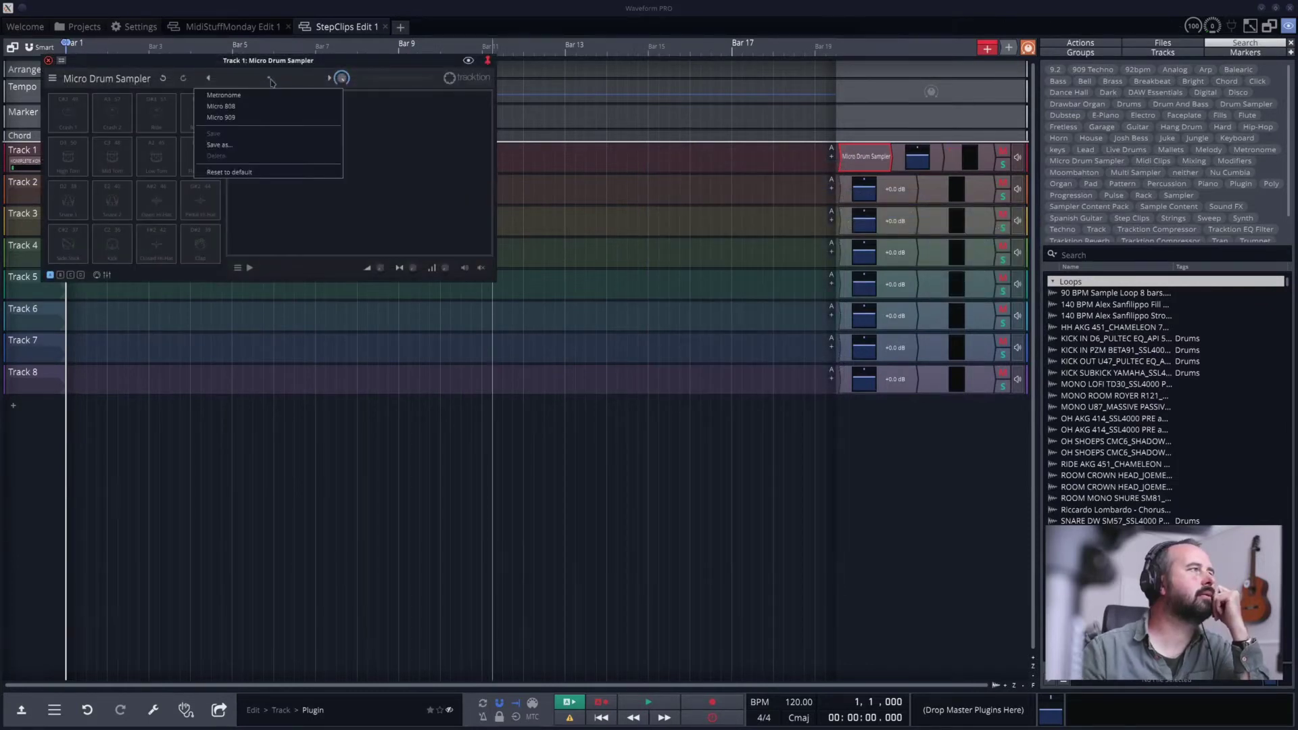
{"action": "left_click", "coordinate": [256, 113]}
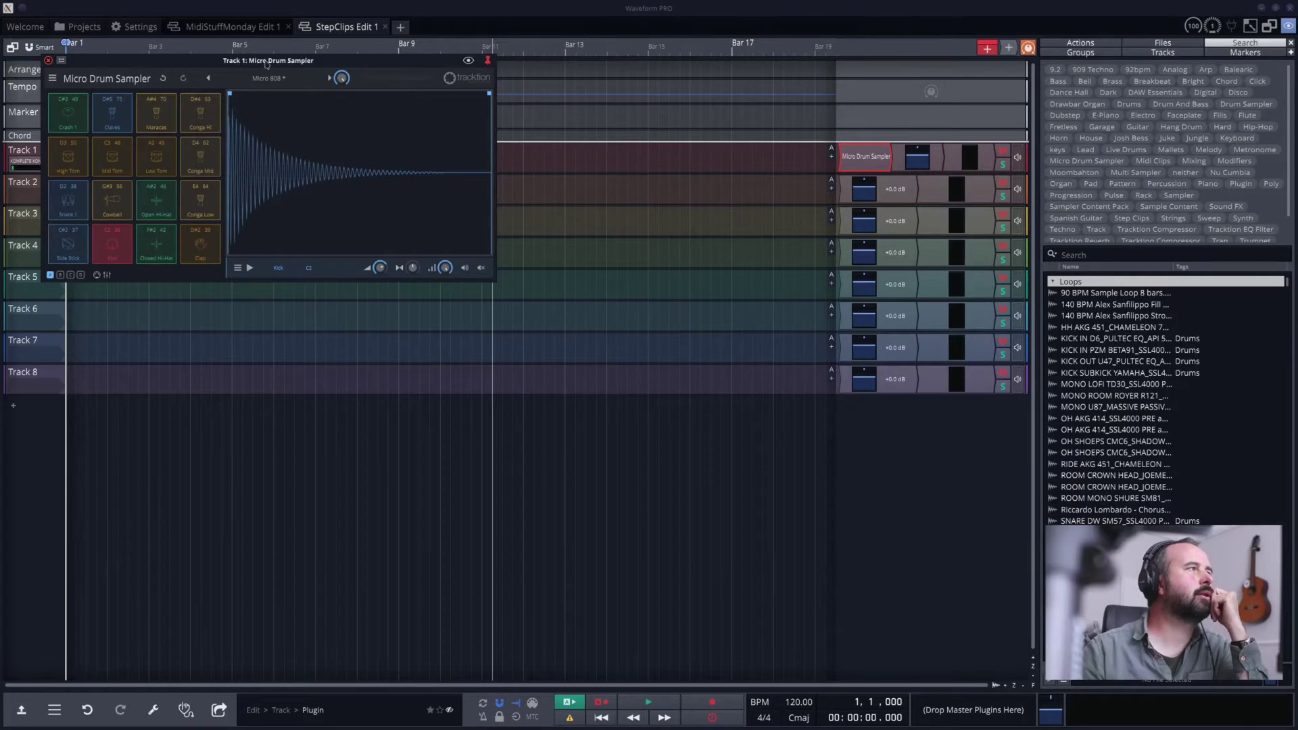
{"action": "left_click_drag", "start_coordinate": [264, 63], "coordinate": [448, 137]}
{"action": "left_click", "coordinate": [232, 134]}
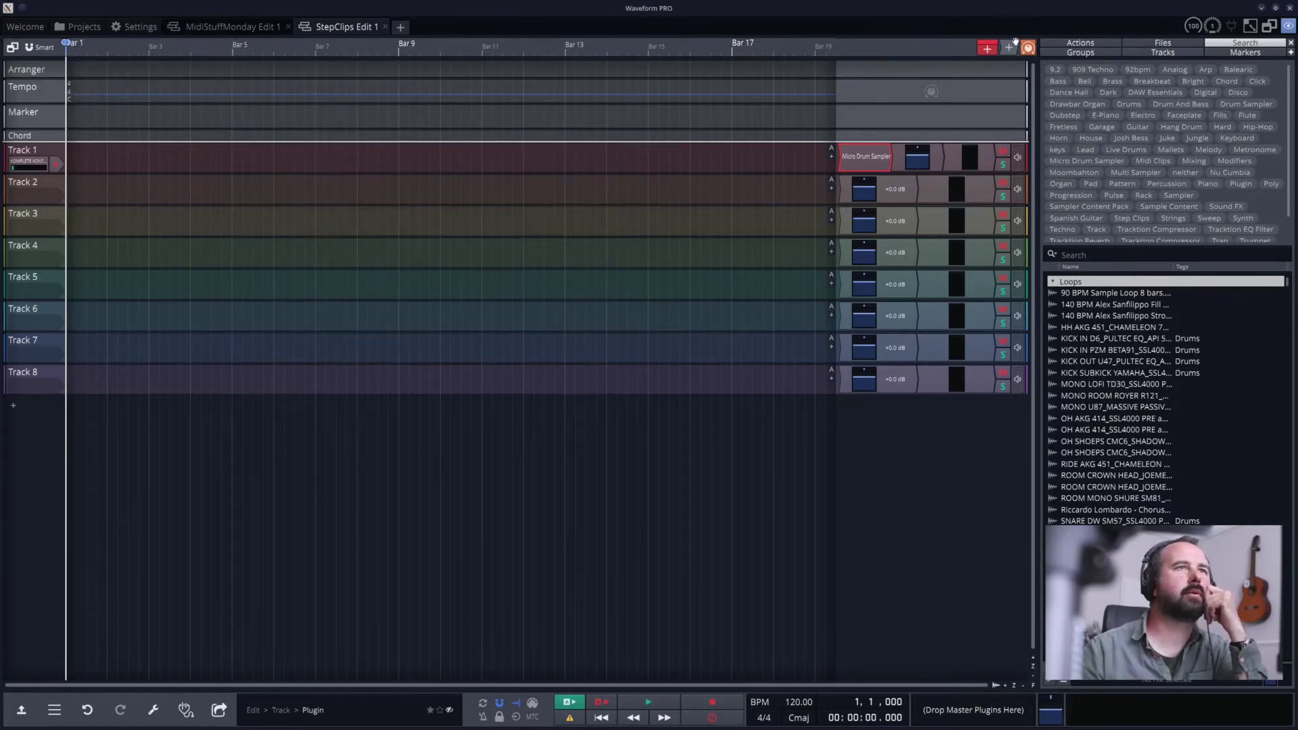
Insert a step clip at bar 1 on Track 1 and open it in the step editor.
{"action": "left_click_drag", "start_coordinate": [987, 48], "coordinate": [68, 161]}
{"action": "left_click", "coordinate": [105, 210]}
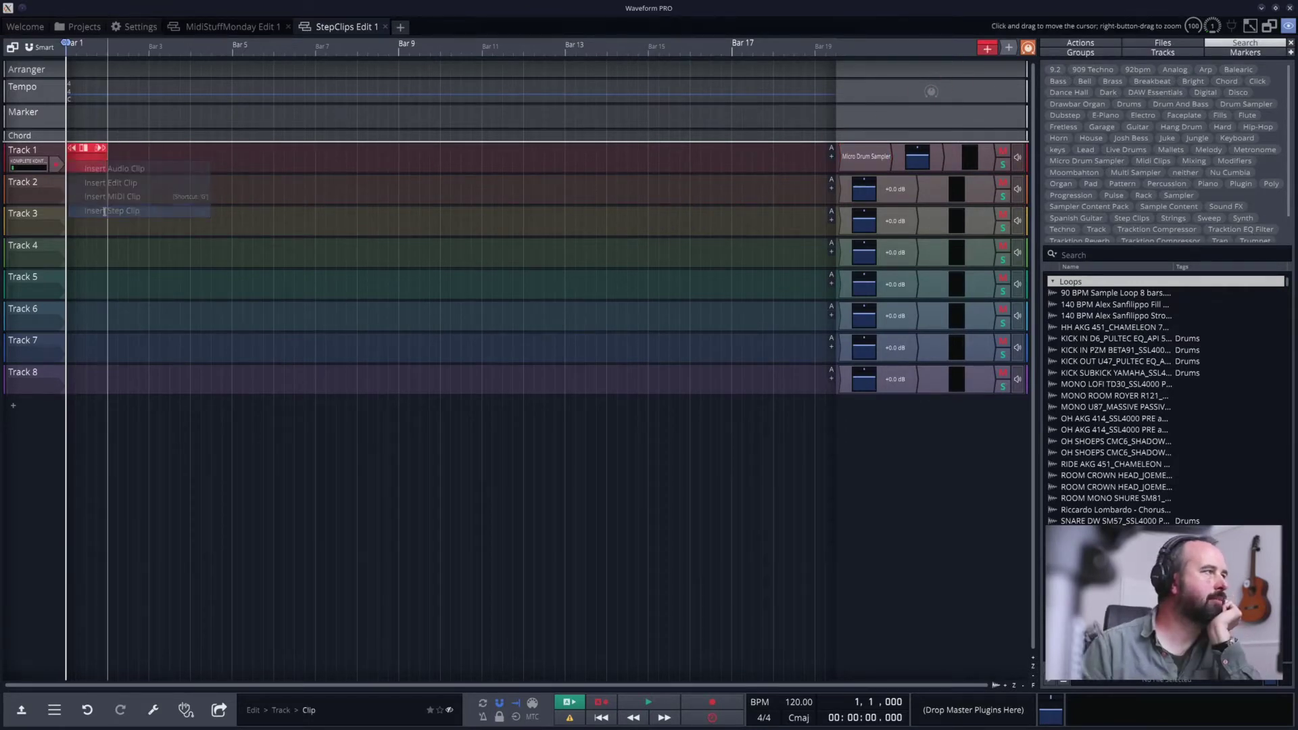
{"action": "double_click", "coordinate": [89, 147]}
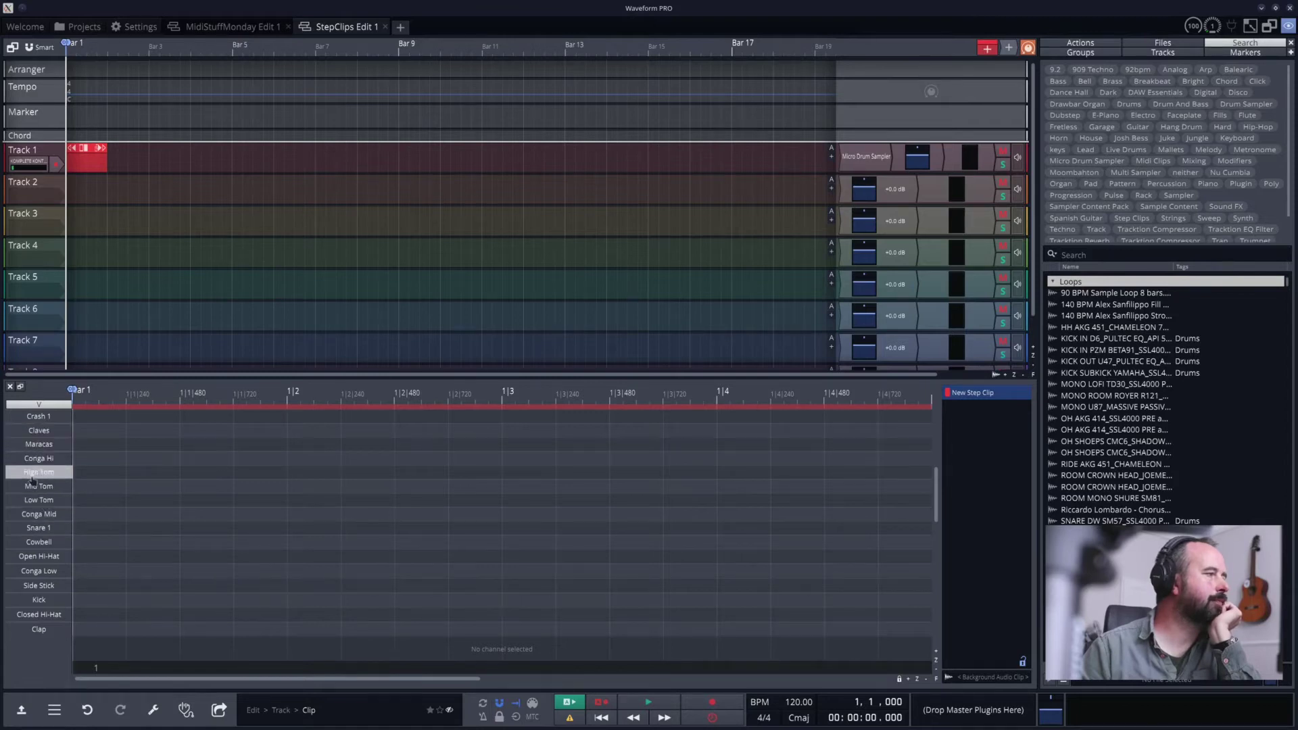
Program Kick hits on steps 1 and 9 and Snare 1 hits on steps 5 and 13 while looping playback.
{"action": "left_click", "coordinate": [94, 602]}
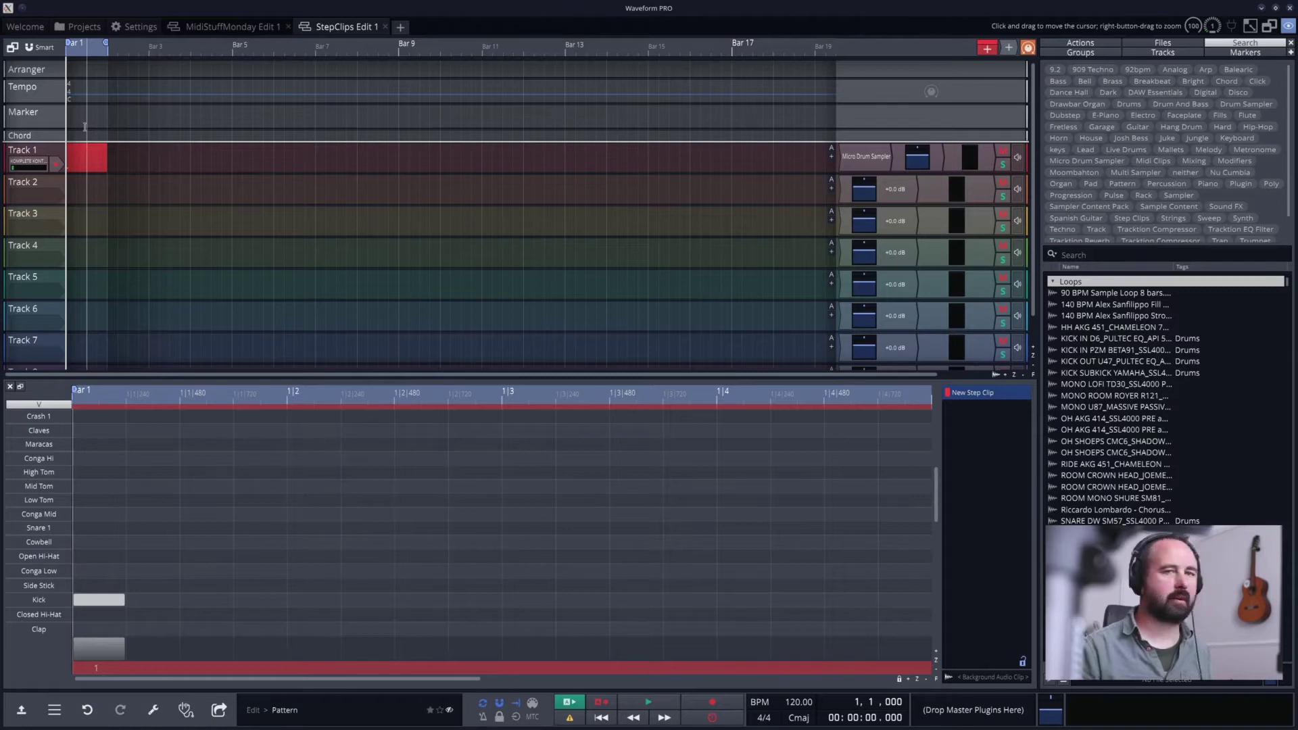
{"action": "key", "text": "space"}
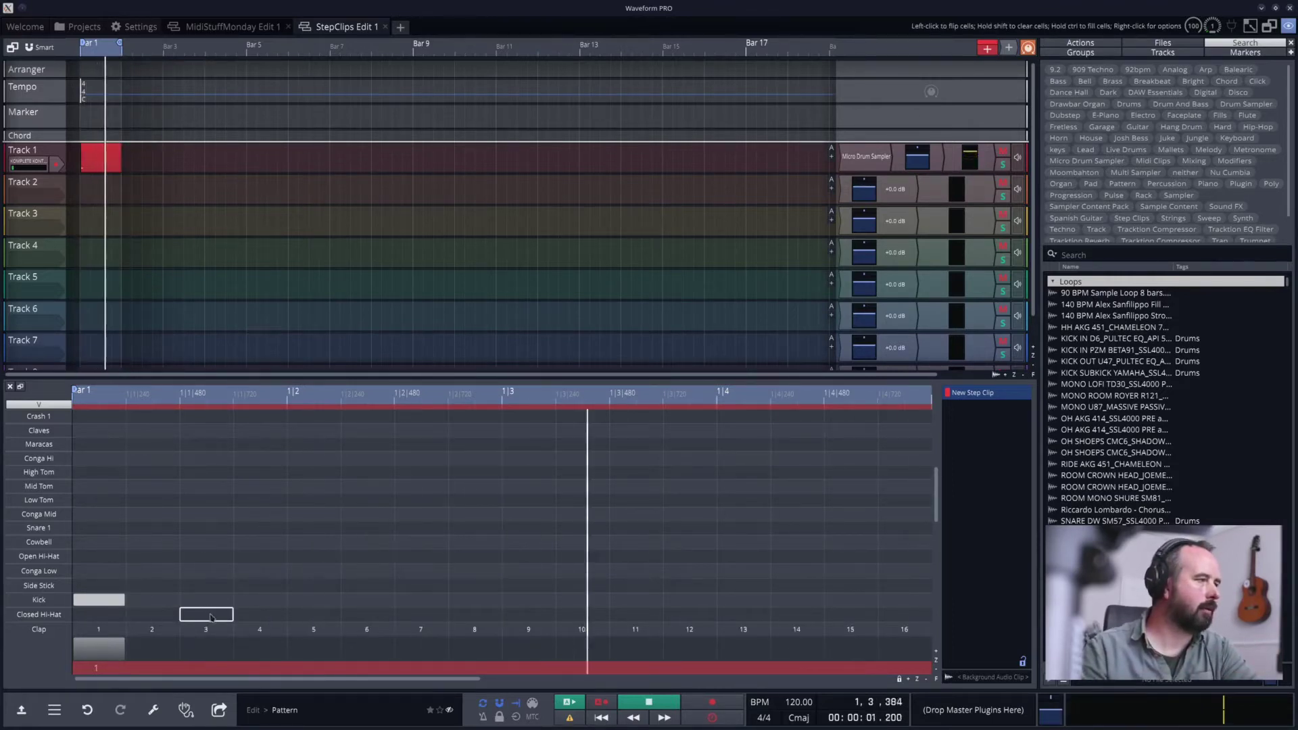
{"action": "left_click", "coordinate": [529, 600]}
{"action": "left_click", "coordinate": [304, 528]}
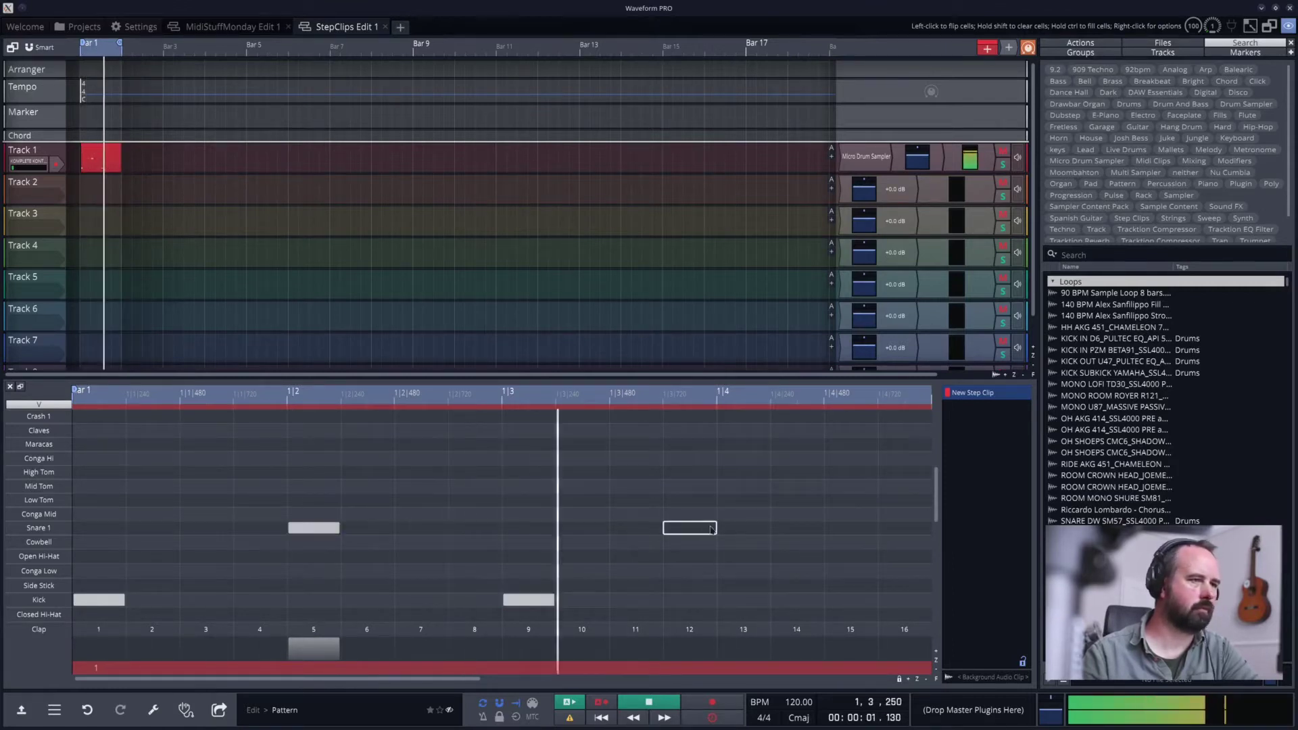
{"action": "left_click", "coordinate": [736, 527]}
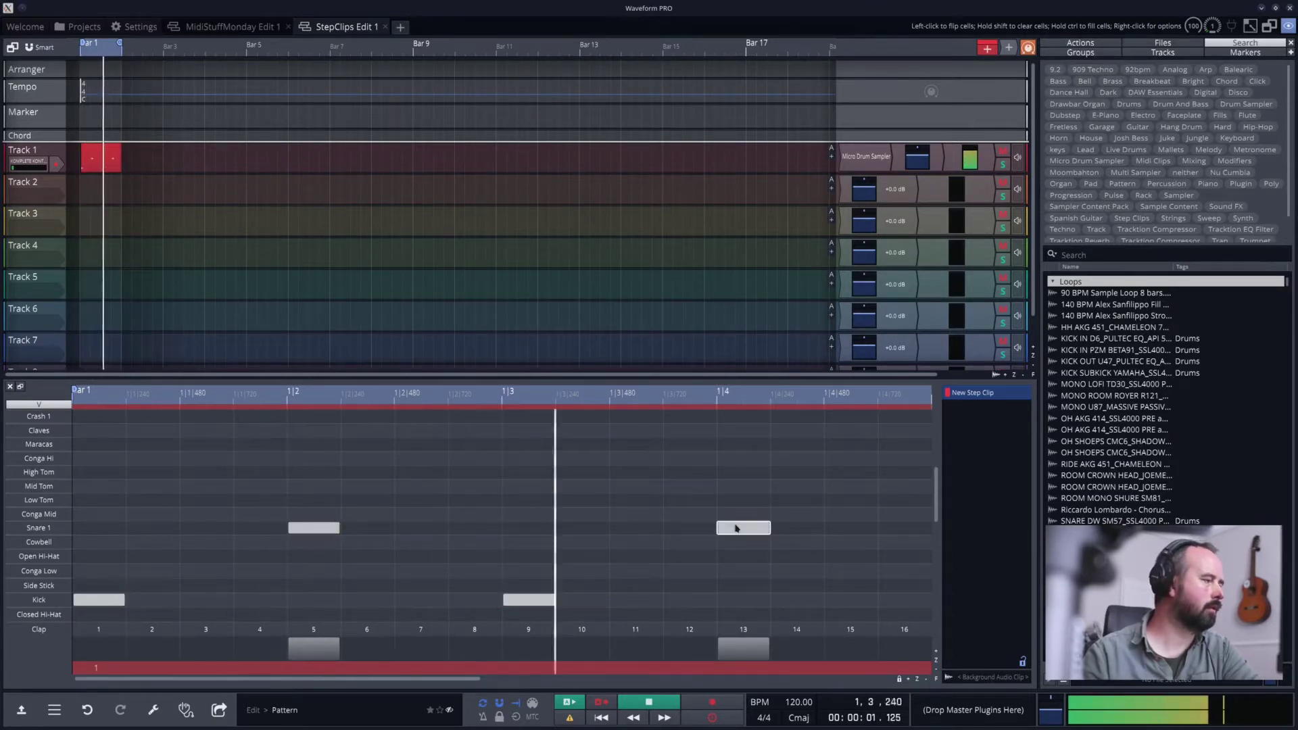
{"action": "key", "text": "space"}
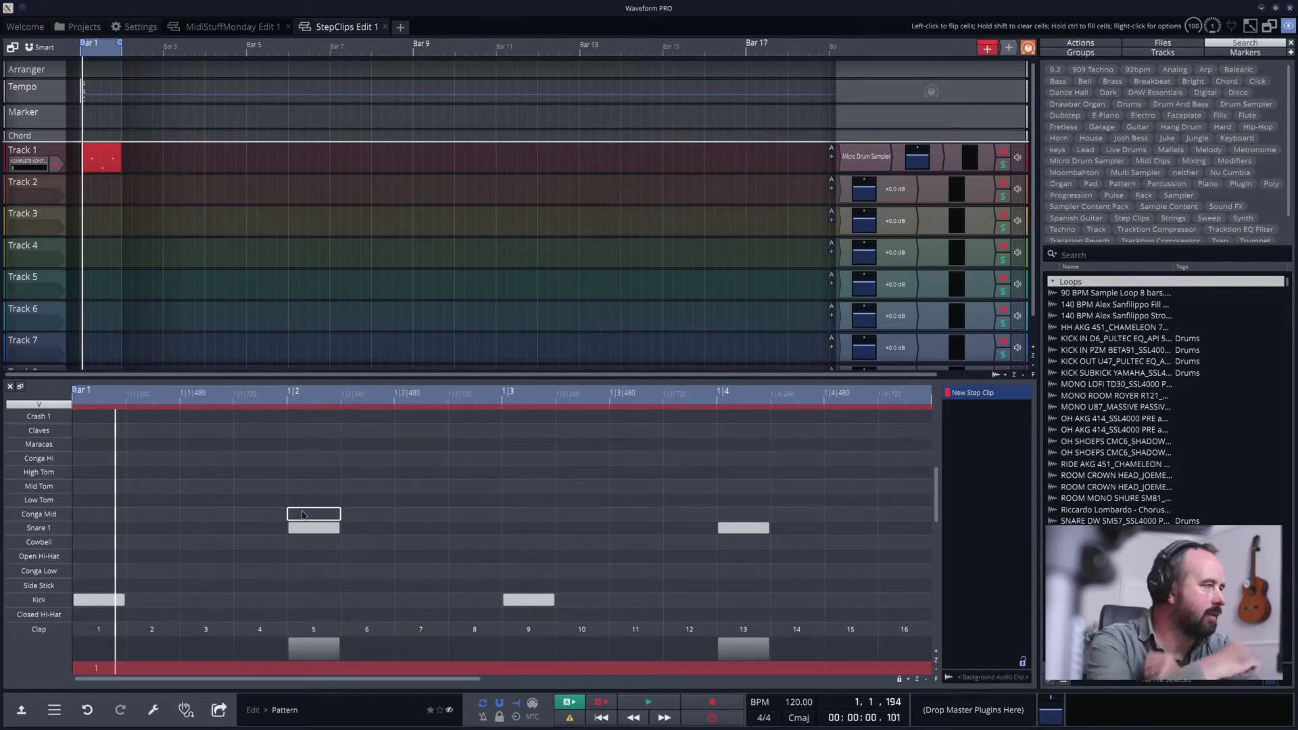
Try a note on every 2 steps in the Open Hi-Hat row with playback, and clear that row.
{"action": "right_click", "coordinate": [45, 557]}
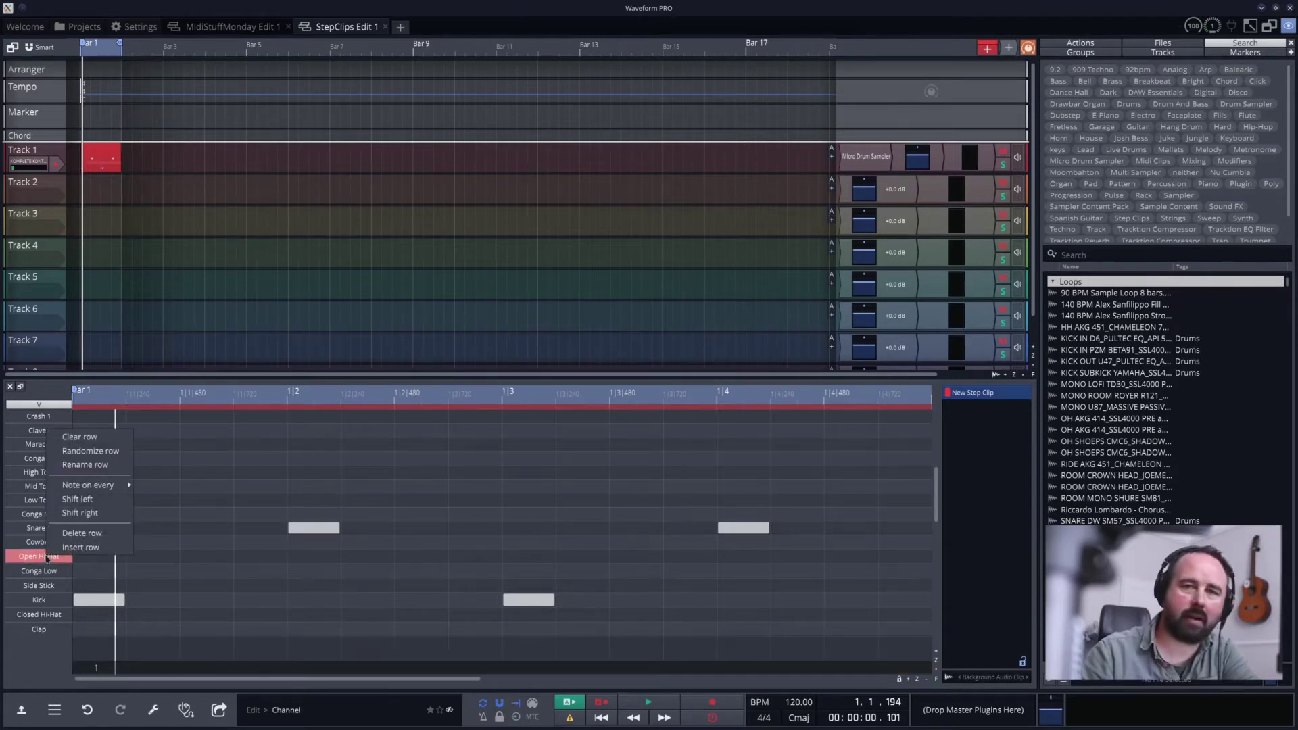
{"action": "mouse_move", "coordinate": [92, 487]}
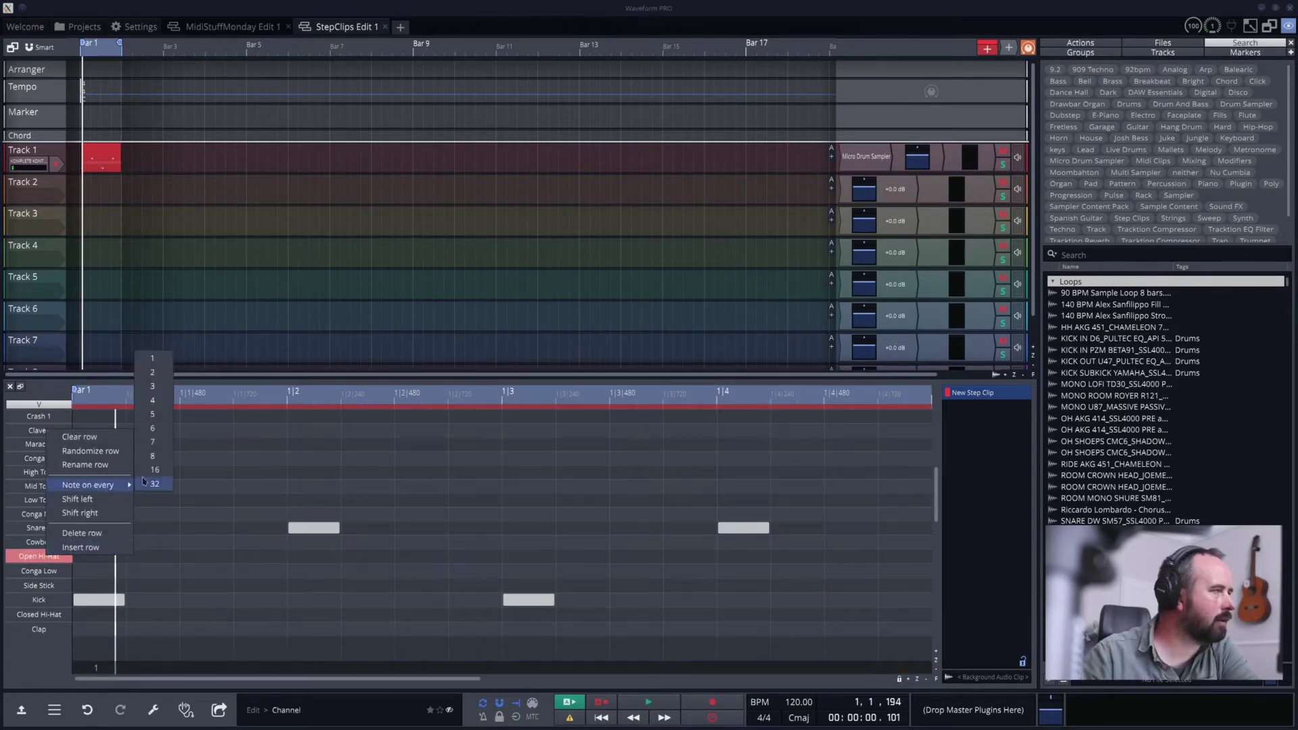
{"action": "left_click", "coordinate": [151, 374]}
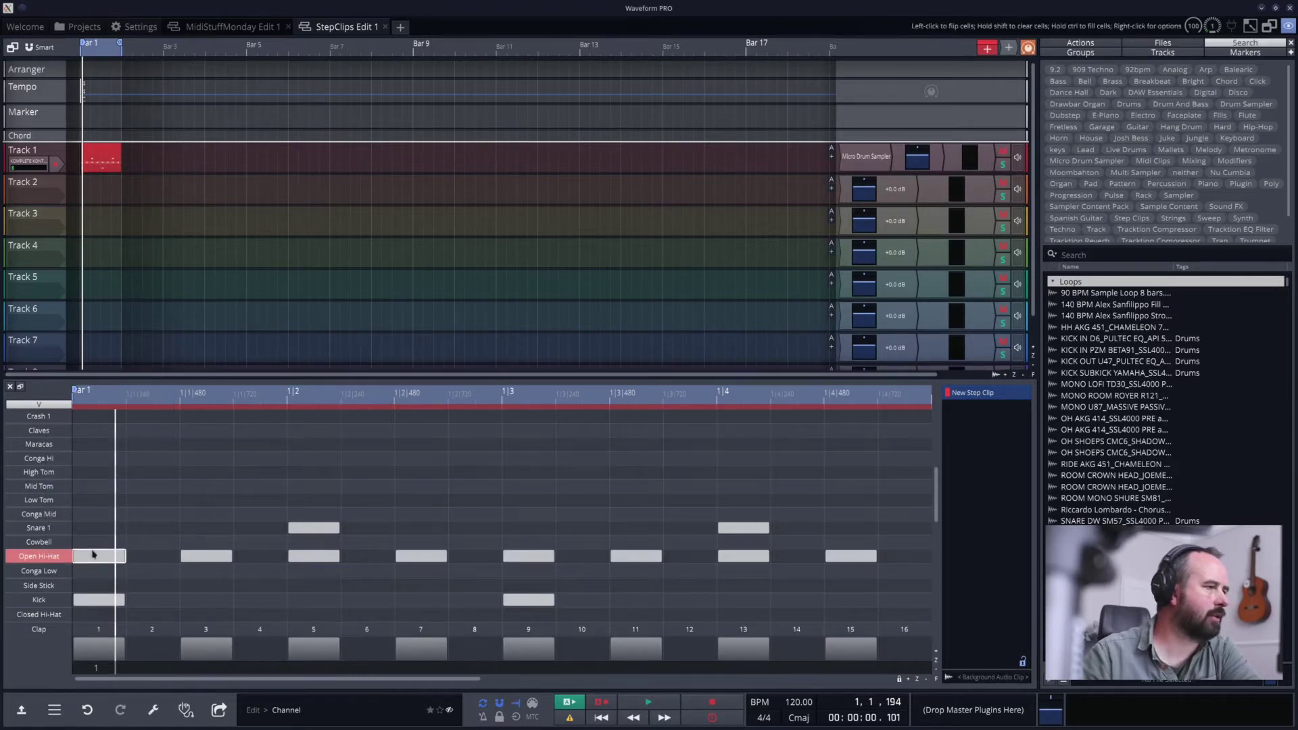
{"action": "key", "text": "space"}
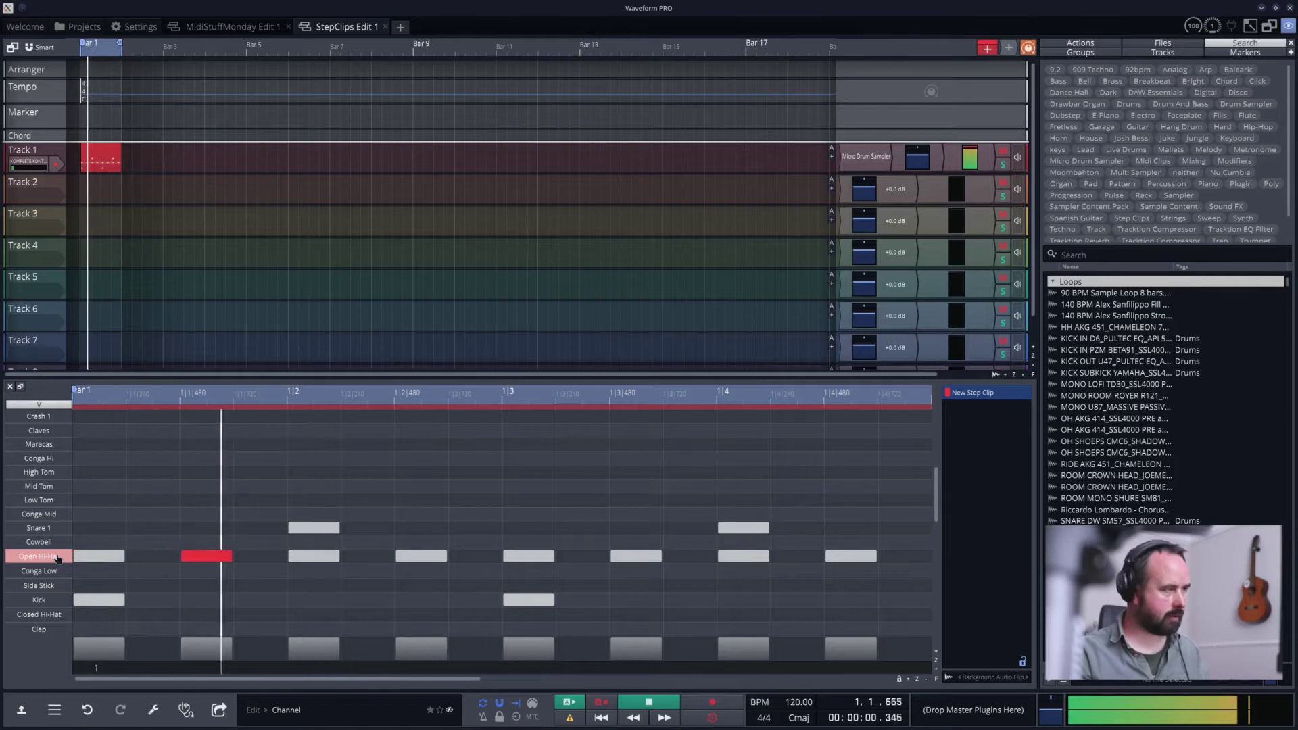
{"action": "key", "text": "space"}
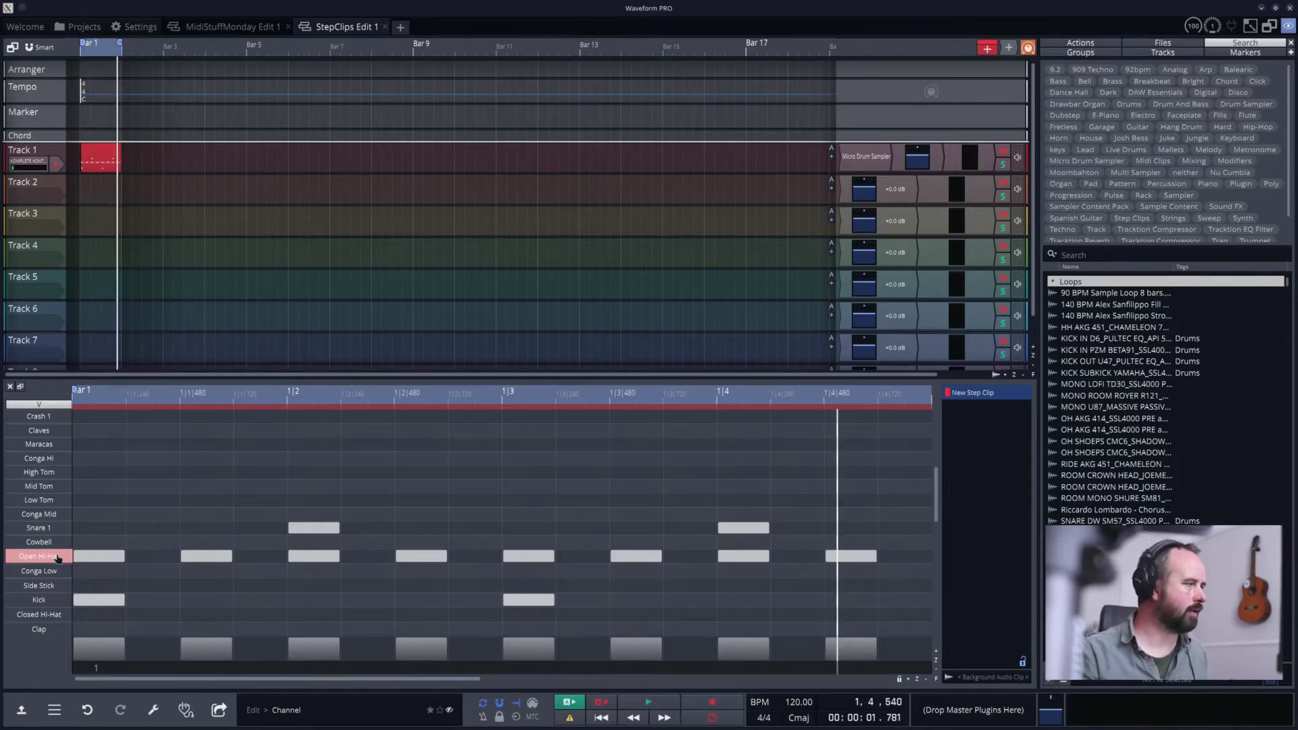
{"action": "right_click", "coordinate": [36, 560]}
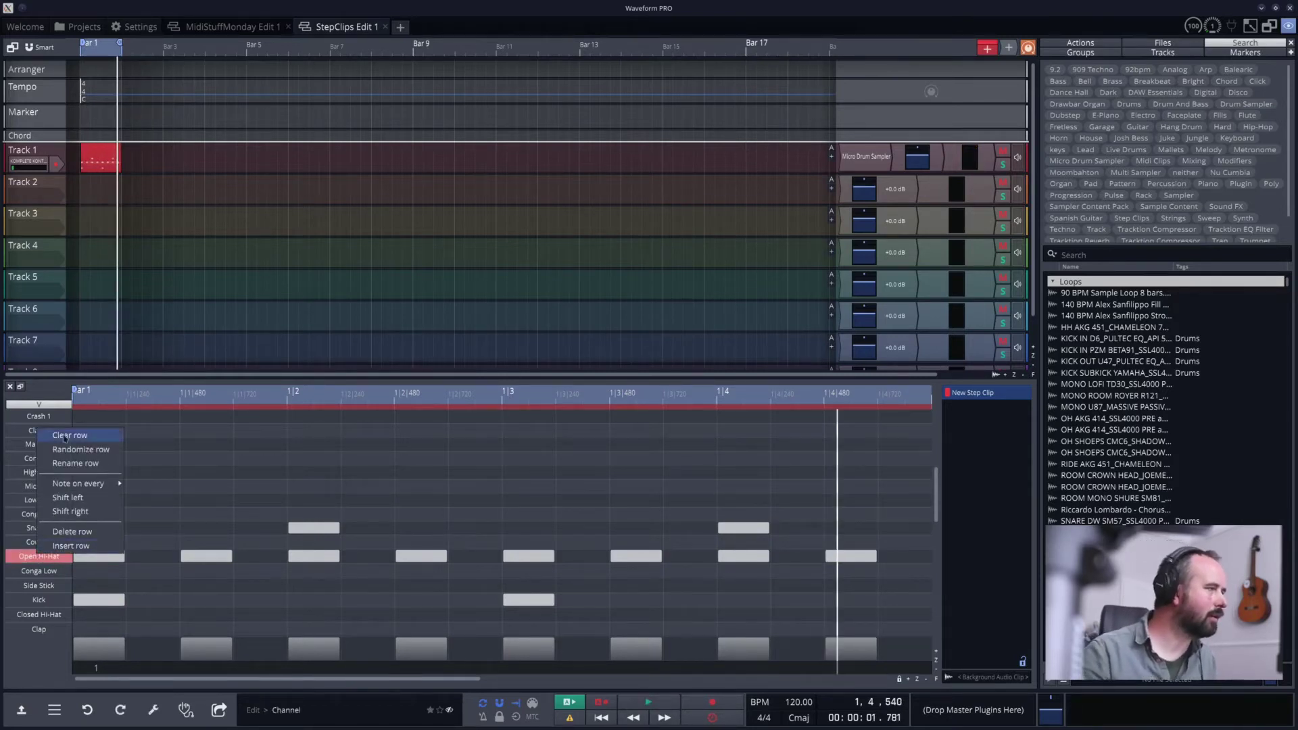
{"action": "left_click", "coordinate": [54, 436]}
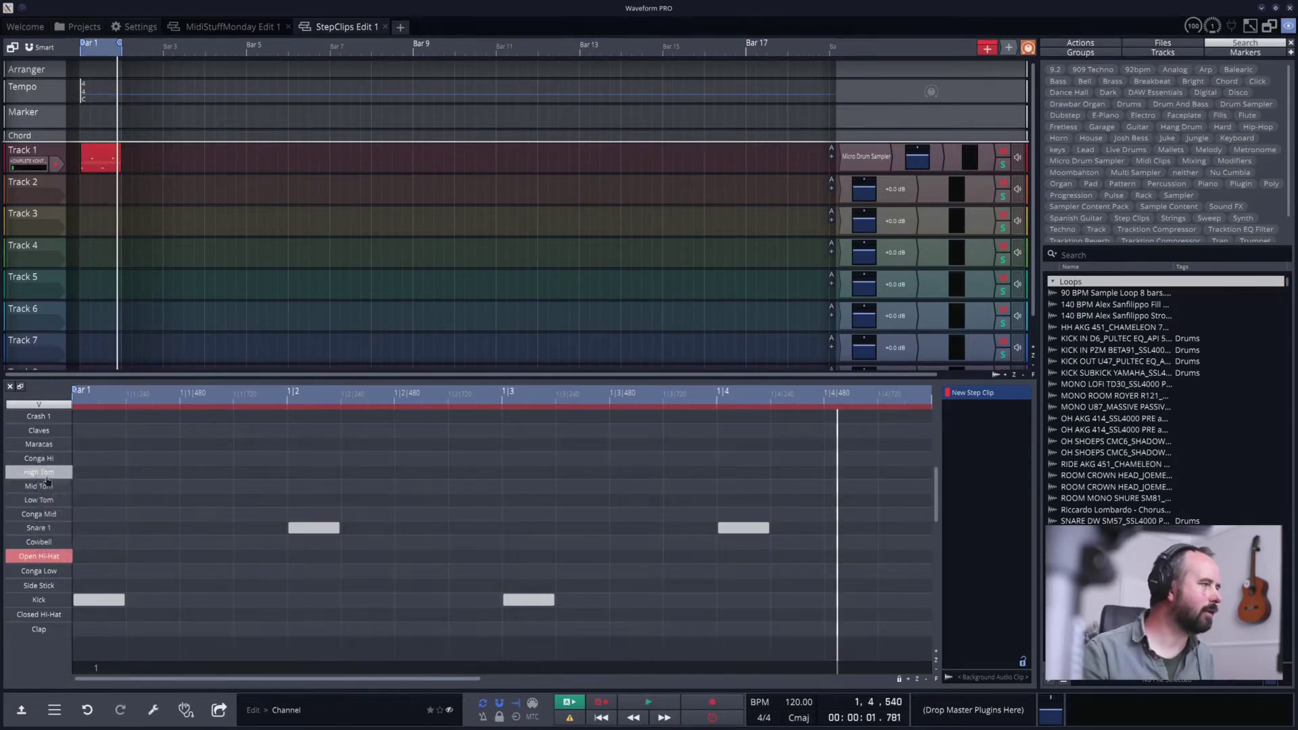
Fill the Closed Hi-Hat row with a note on every 4 steps, shift it right by two steps, and play the pattern.
{"action": "right_click", "coordinate": [43, 615]}
{"action": "mouse_move", "coordinate": [90, 545]}
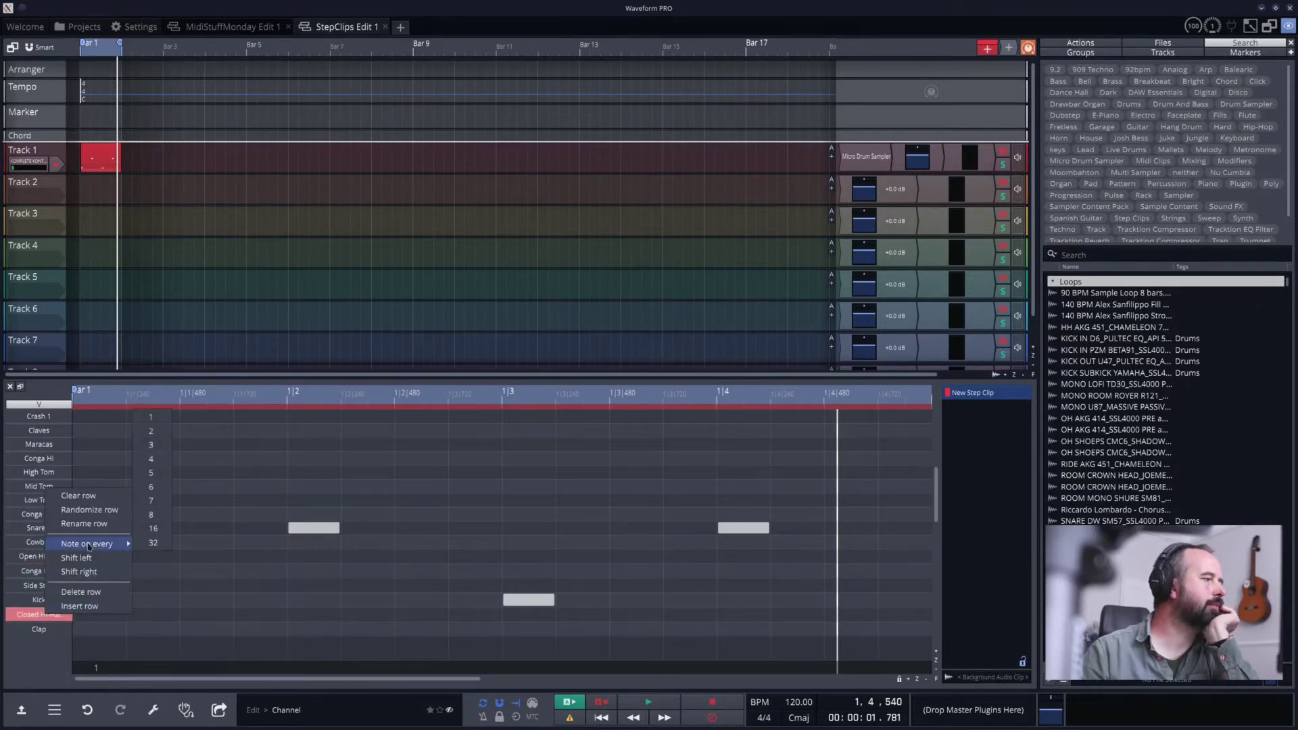
{"action": "left_click", "coordinate": [148, 460]}
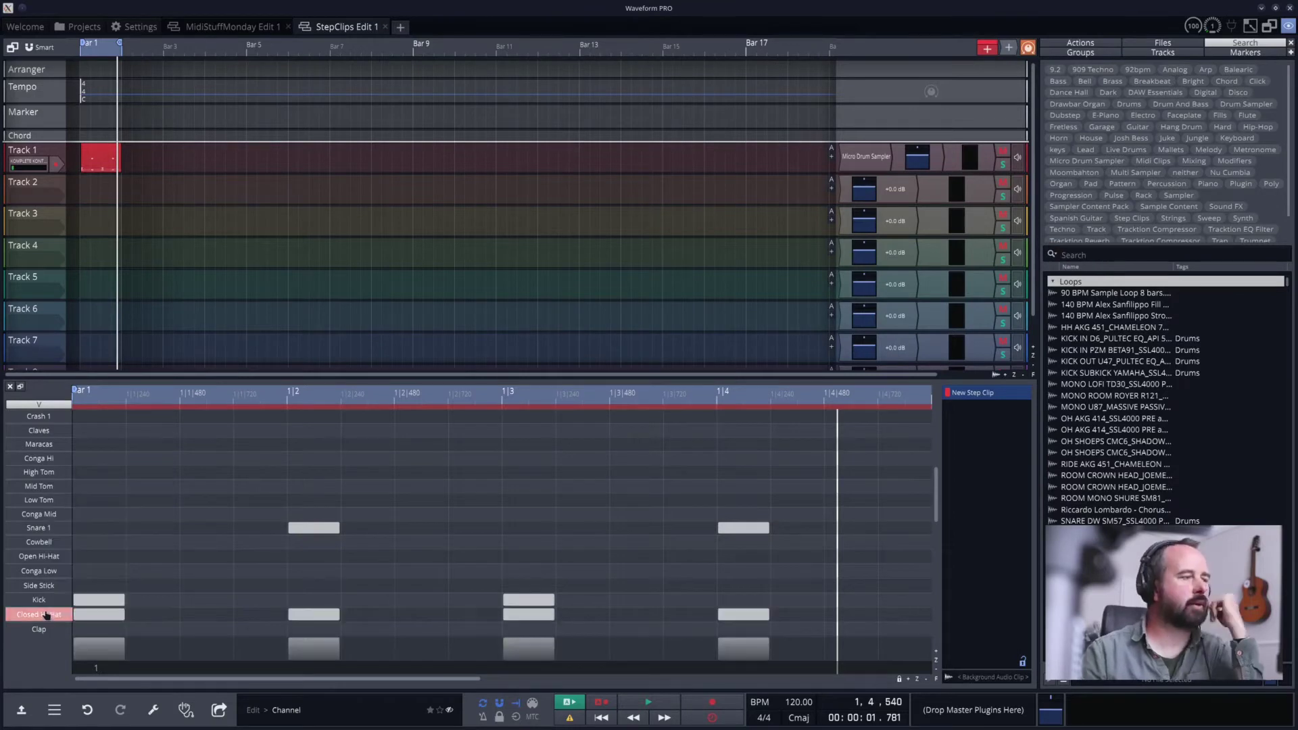
{"action": "right_click", "coordinate": [46, 614]}
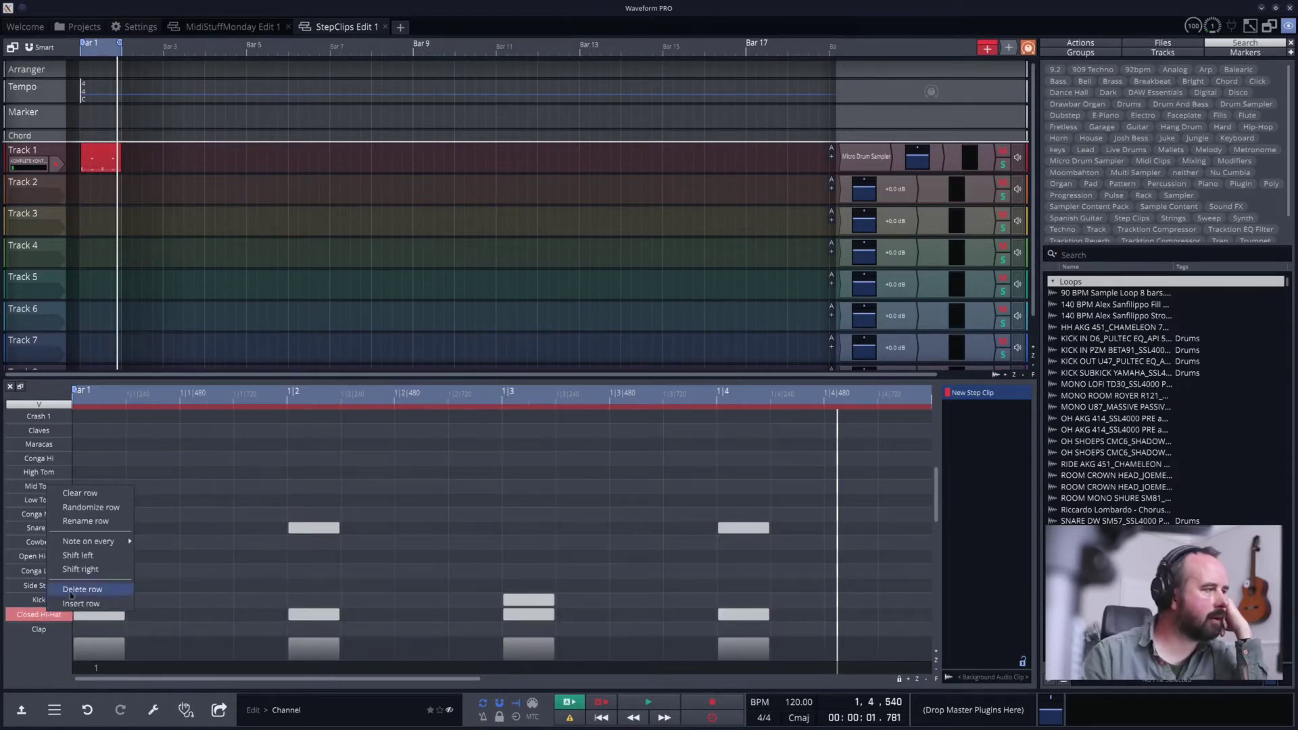
{"action": "left_click", "coordinate": [81, 569]}
{"action": "right_click", "coordinate": [47, 614]}
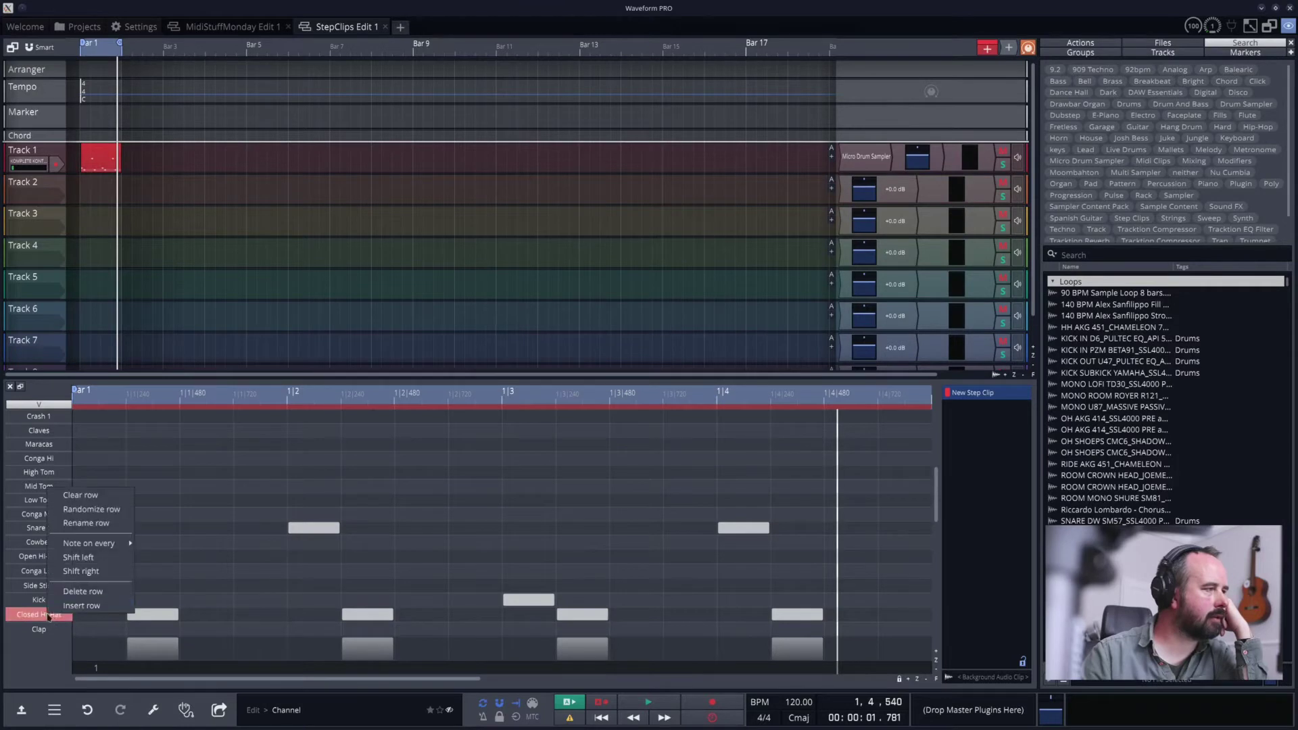
{"action": "left_click", "coordinate": [81, 571]}
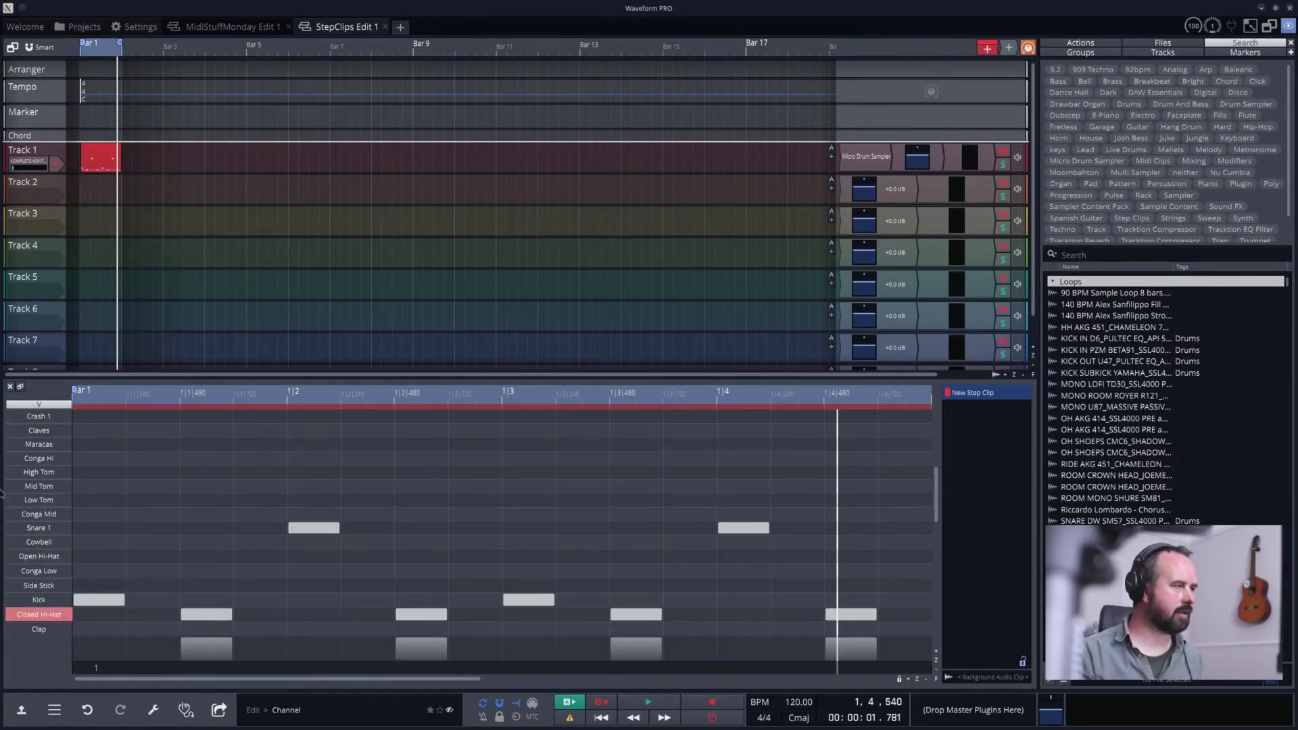
{"action": "key", "text": "space"}
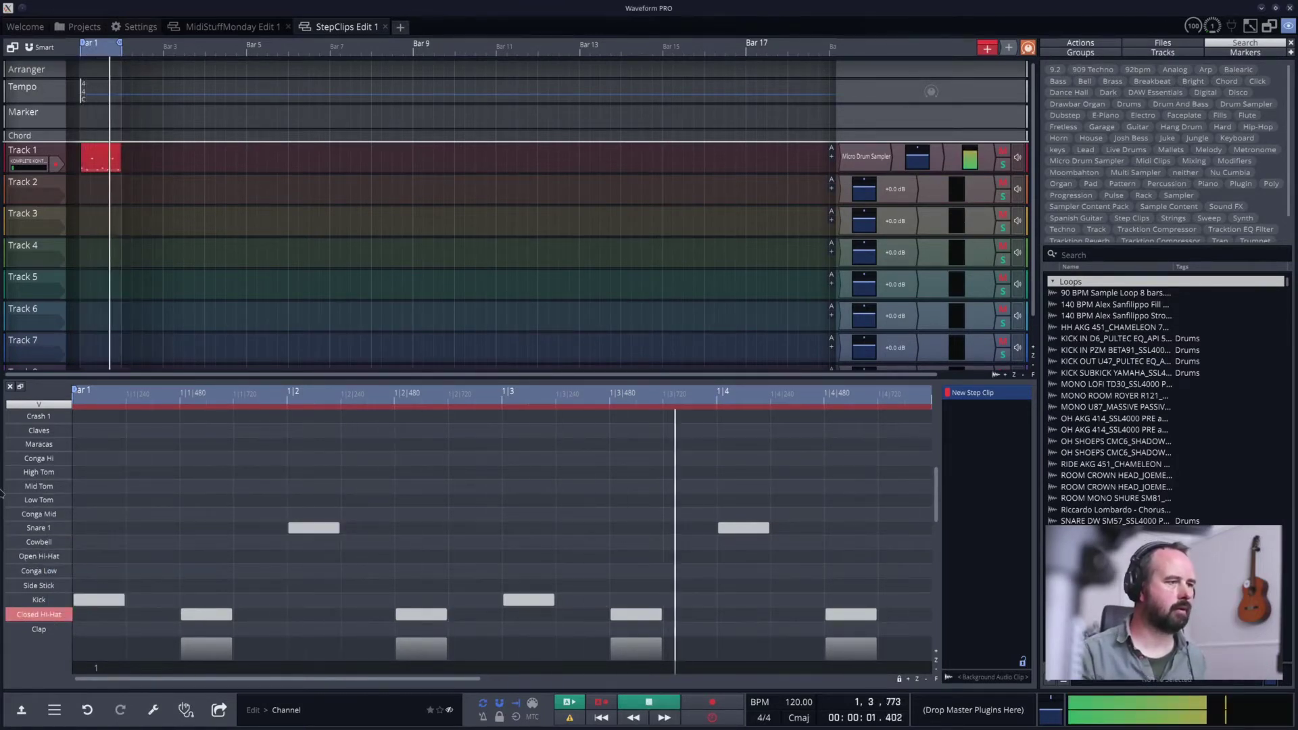
{"action": "key", "text": "space"}
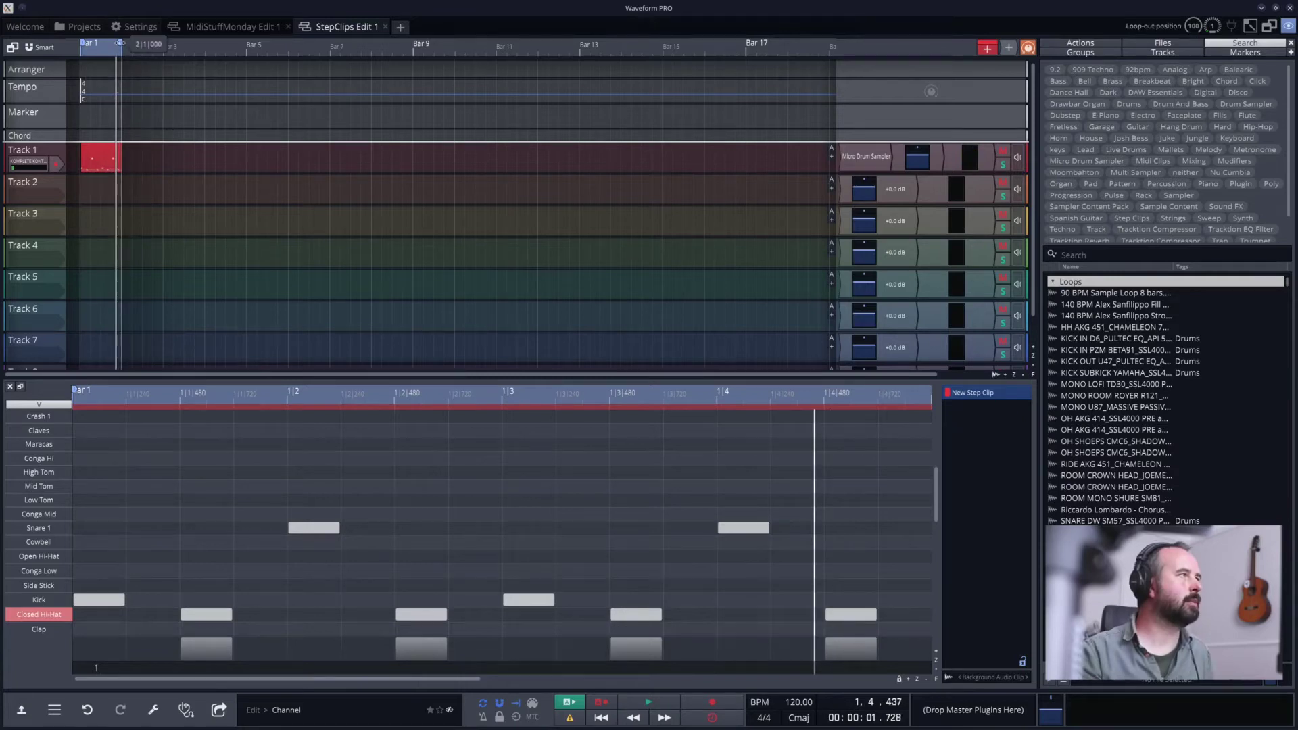
Extend the end of the timeline loop range to bar 3 so it spans two bars.
{"action": "mouse_move", "coordinate": [120, 43]}
{"action": "left_mouse_down"}
{"action": "mouse_move", "coordinate": [190, 43]}
{"action": "mouse_move", "coordinate": [162, 44]}
{"action": "left_mouse_up"}
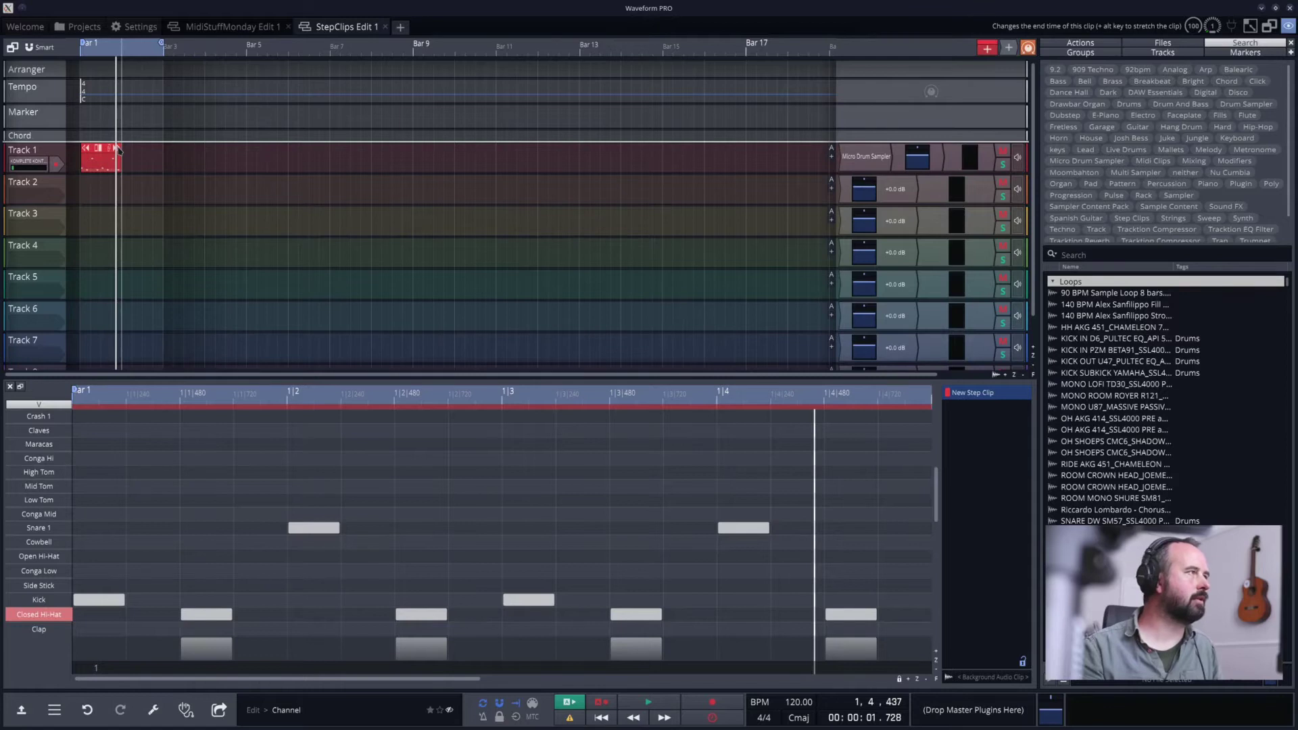
{"action": "scroll", "coordinate": [119, 151], "scroll_direction": "up", "scroll_amount": 3}
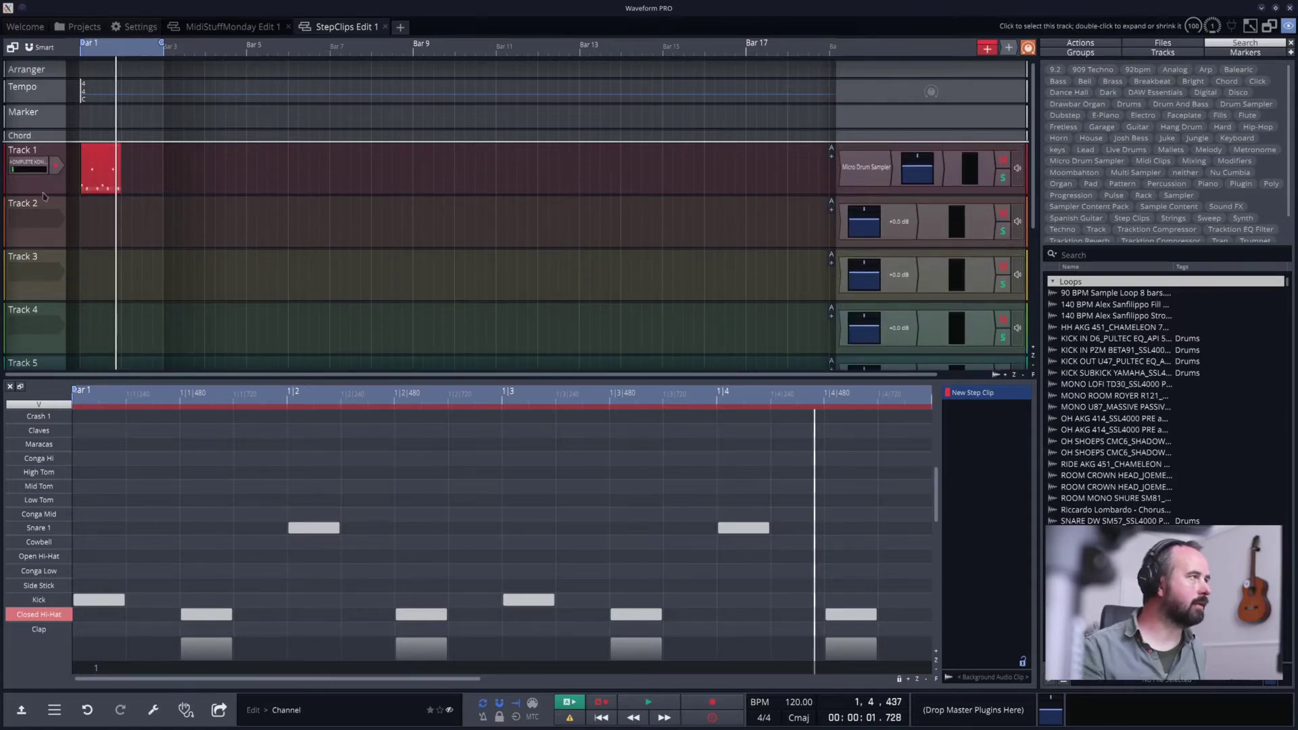
Enlarge Track 1, extend the end of its step clip to bar 3, and play the repeated pattern.
{"action": "scroll", "coordinate": [135, 47], "scroll_direction": "up", "scroll_amount": 8}
{"action": "scroll", "coordinate": [169, 49], "scroll_direction": "up", "scroll_amount": 3}
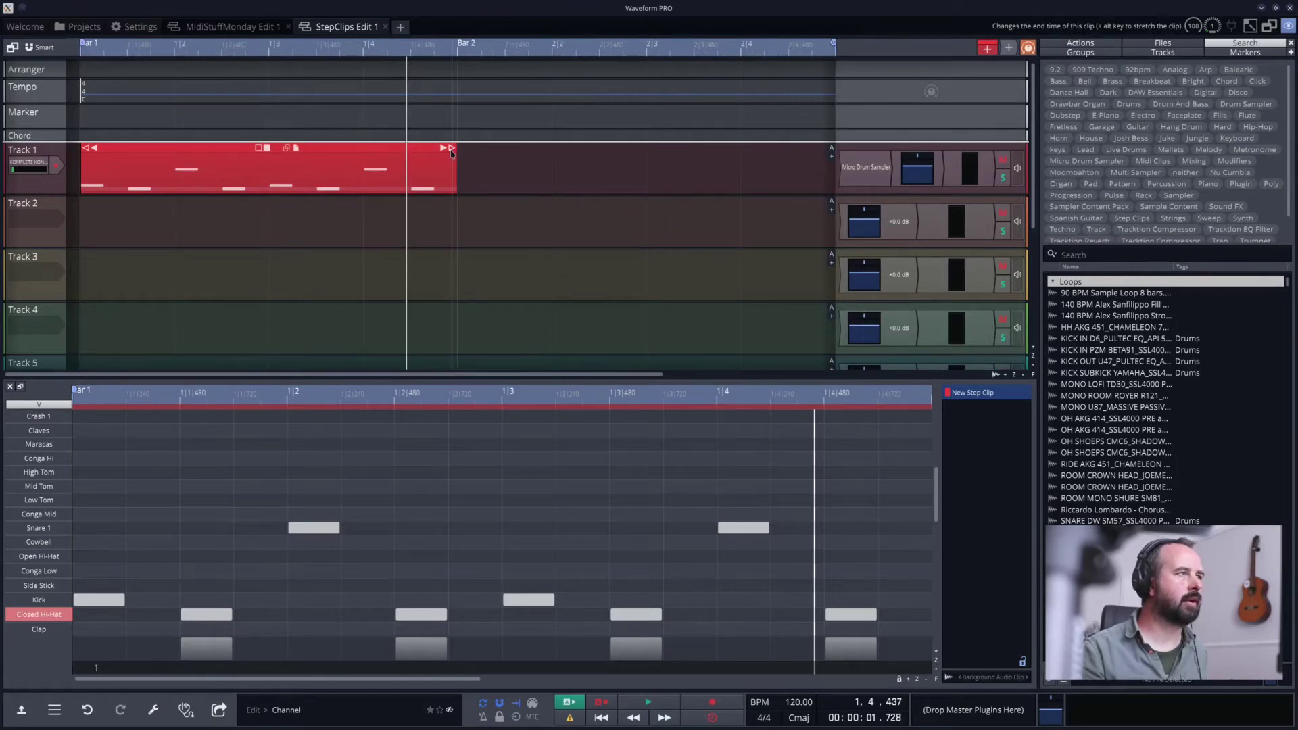
{"action": "double_click", "coordinate": [51, 221]}
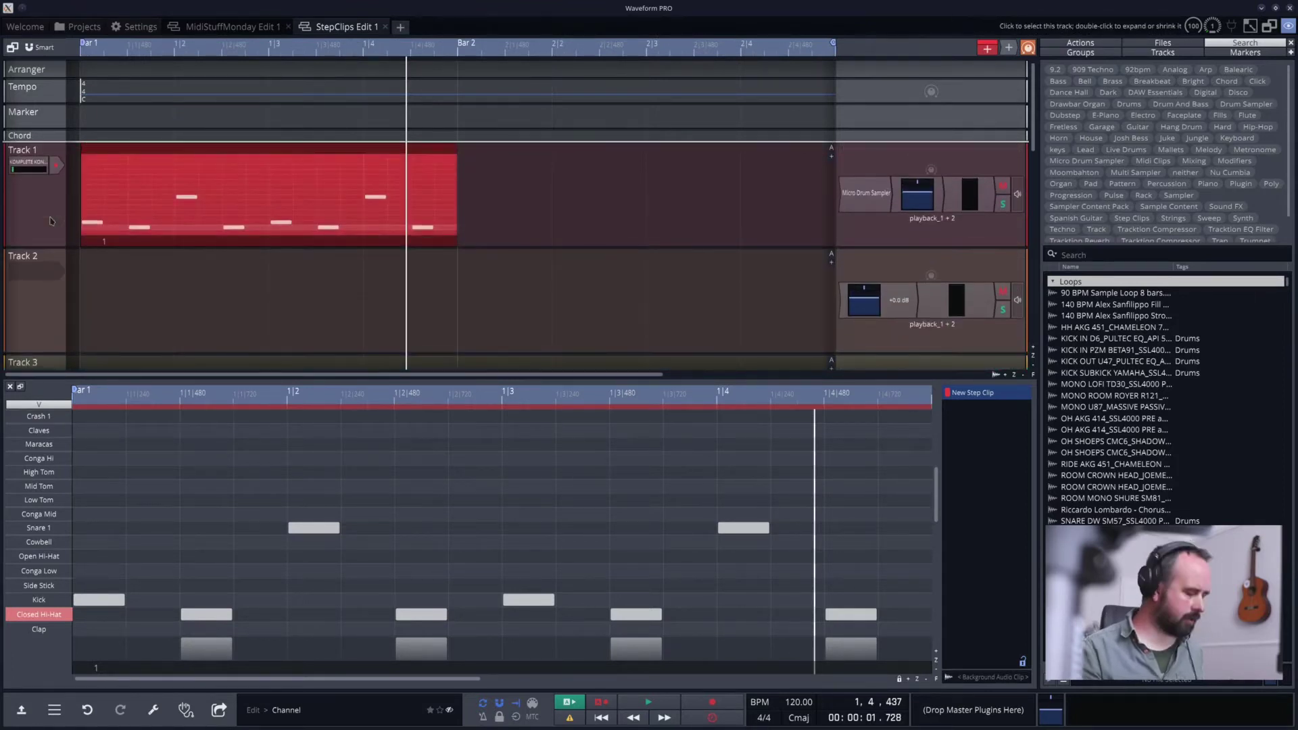
{"action": "double_click", "coordinate": [51, 221]}
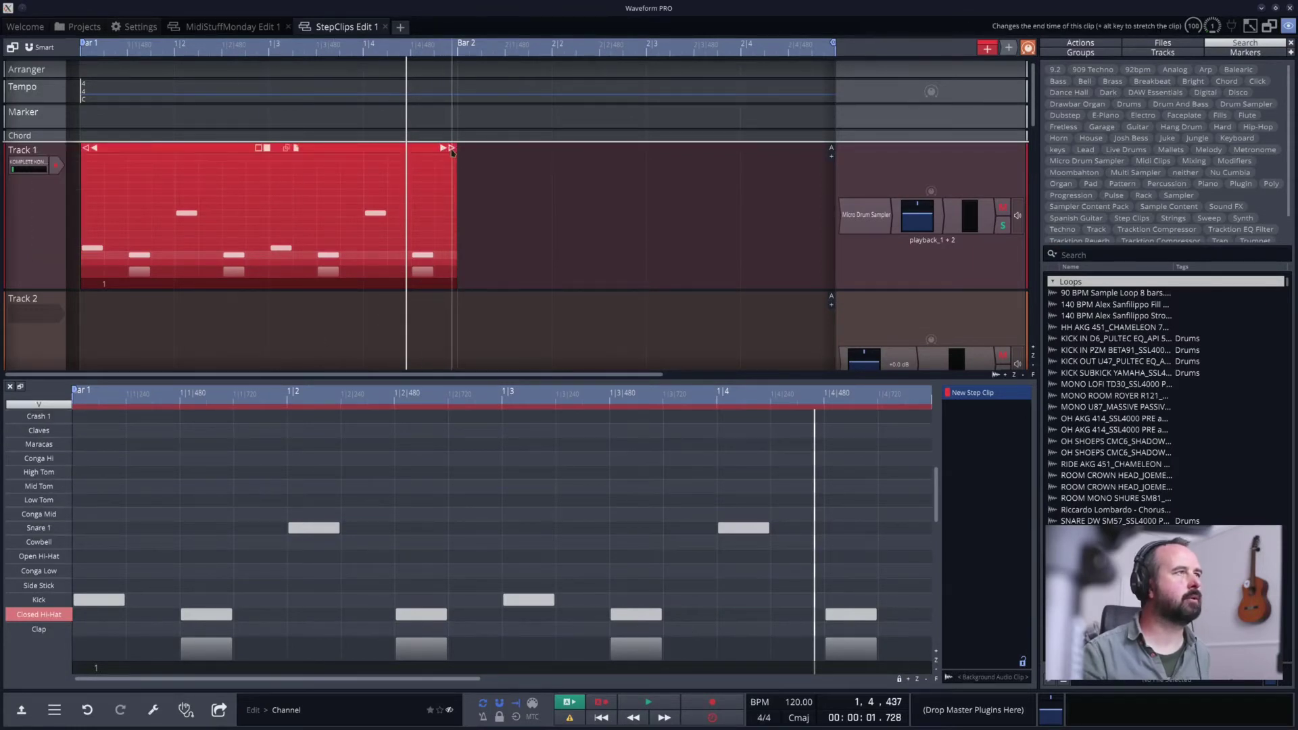
{"action": "left_click_drag", "start_coordinate": [452, 152], "coordinate": [836, 164]}
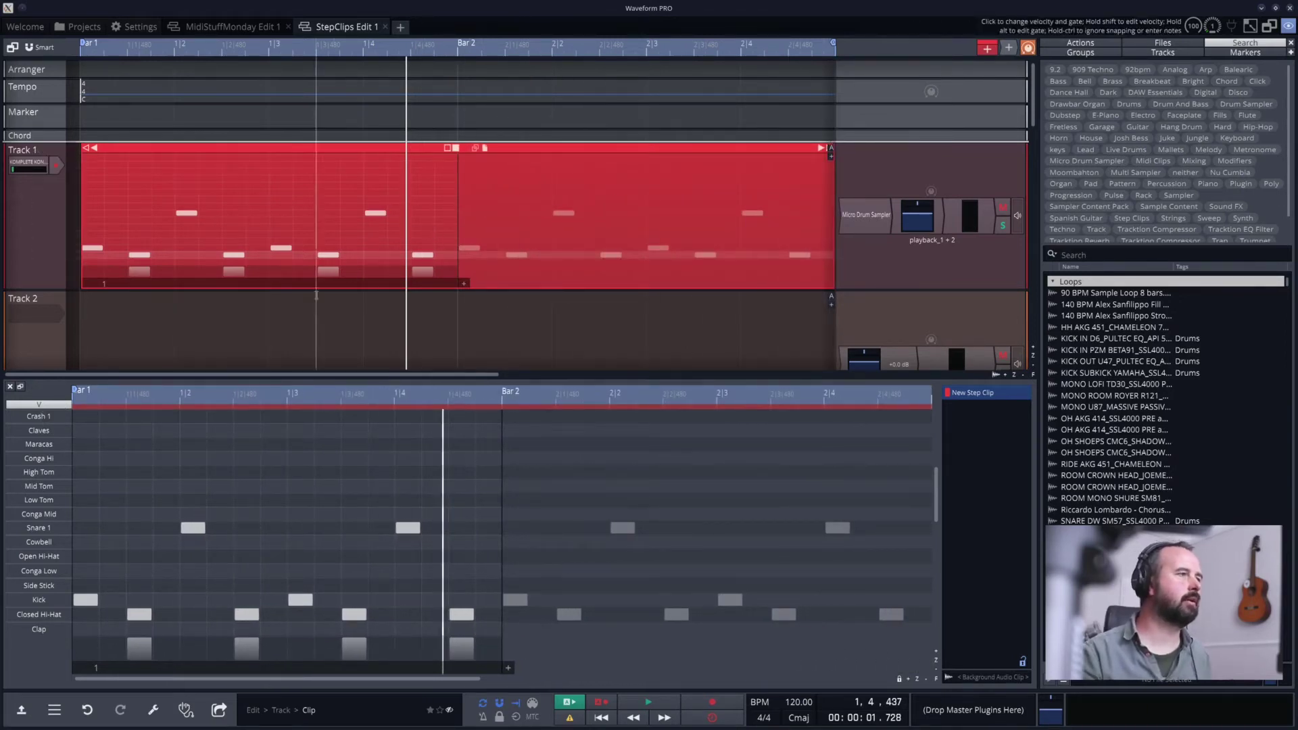
{"action": "key", "text": "space"}
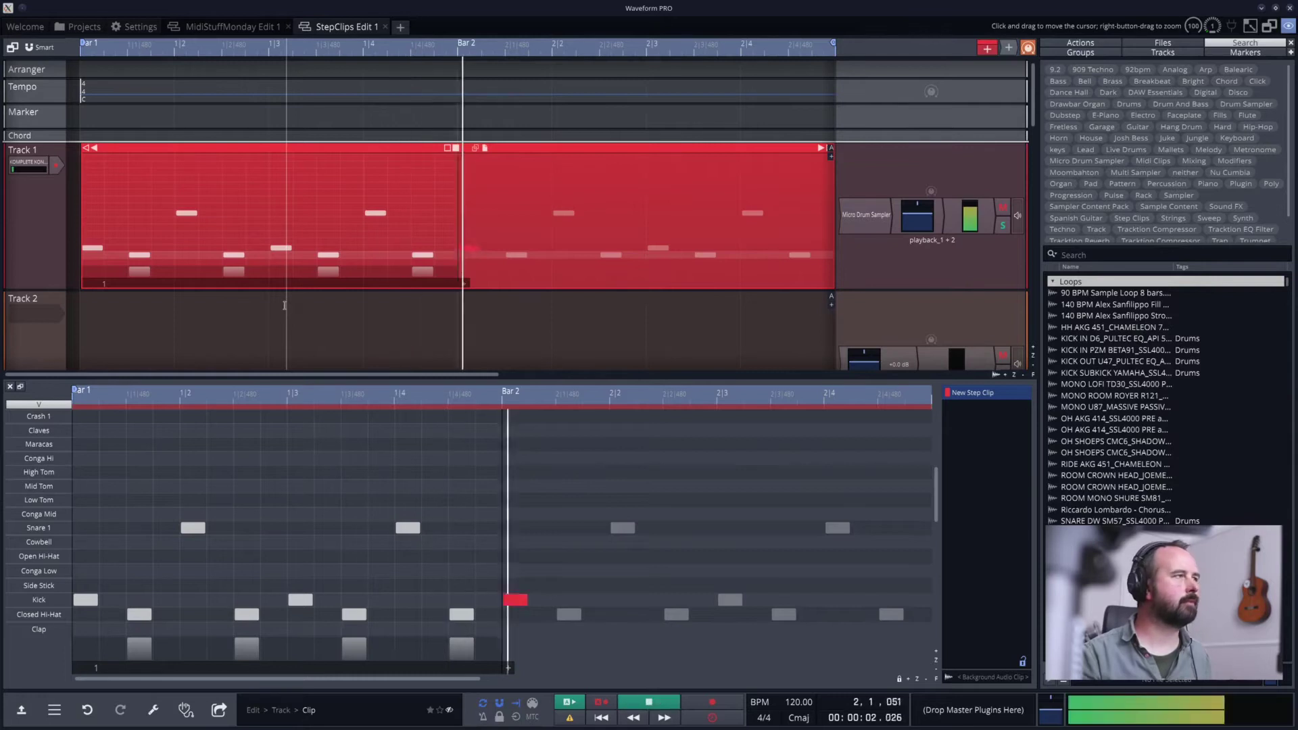
{"action": "key", "text": "space"}
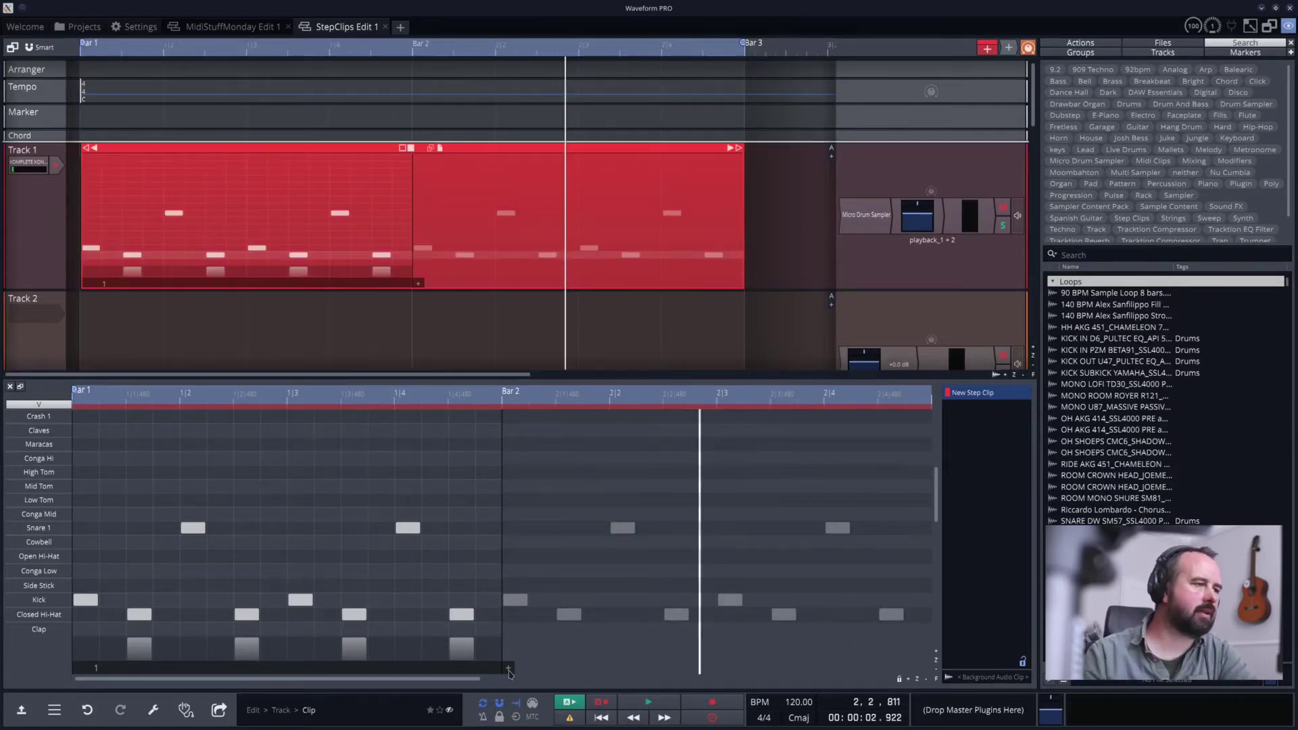
Add a second pattern section from Variation 1 and turn it into a new variation.
{"action": "left_click", "coordinate": [509, 672]}
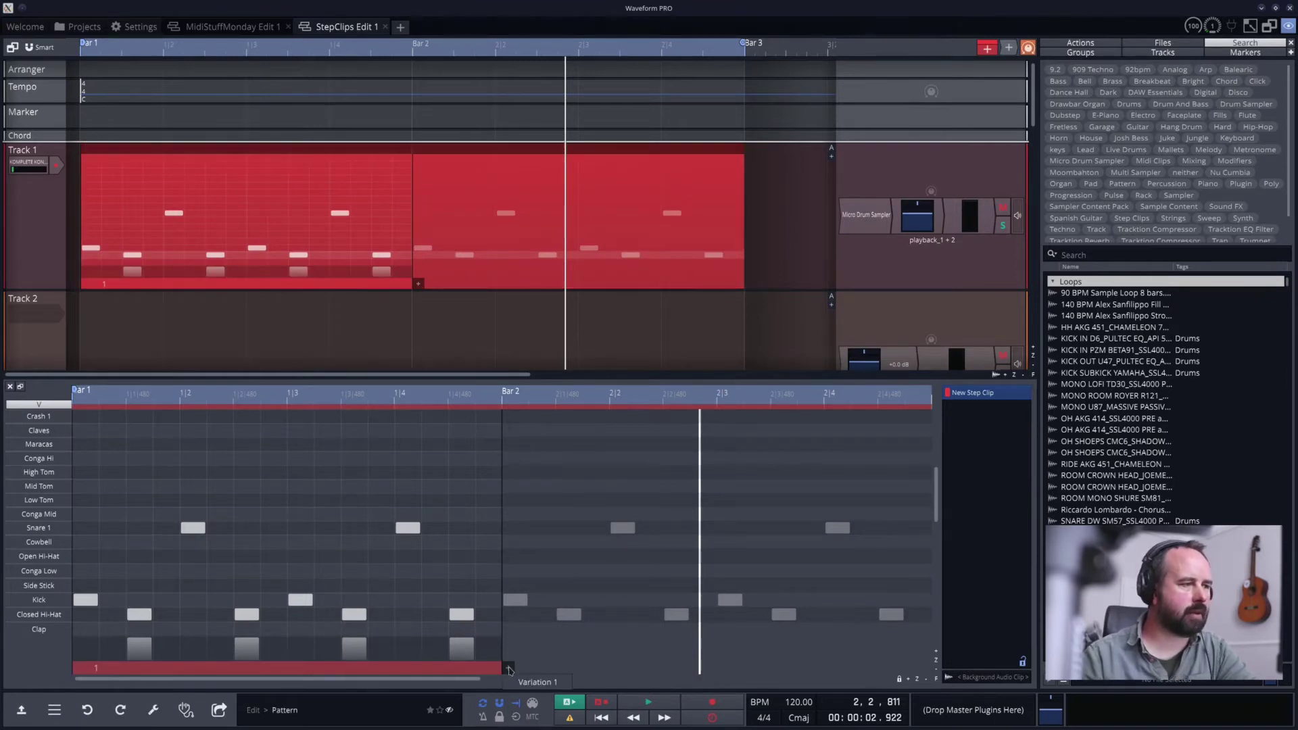
{"action": "left_click", "coordinate": [528, 682]}
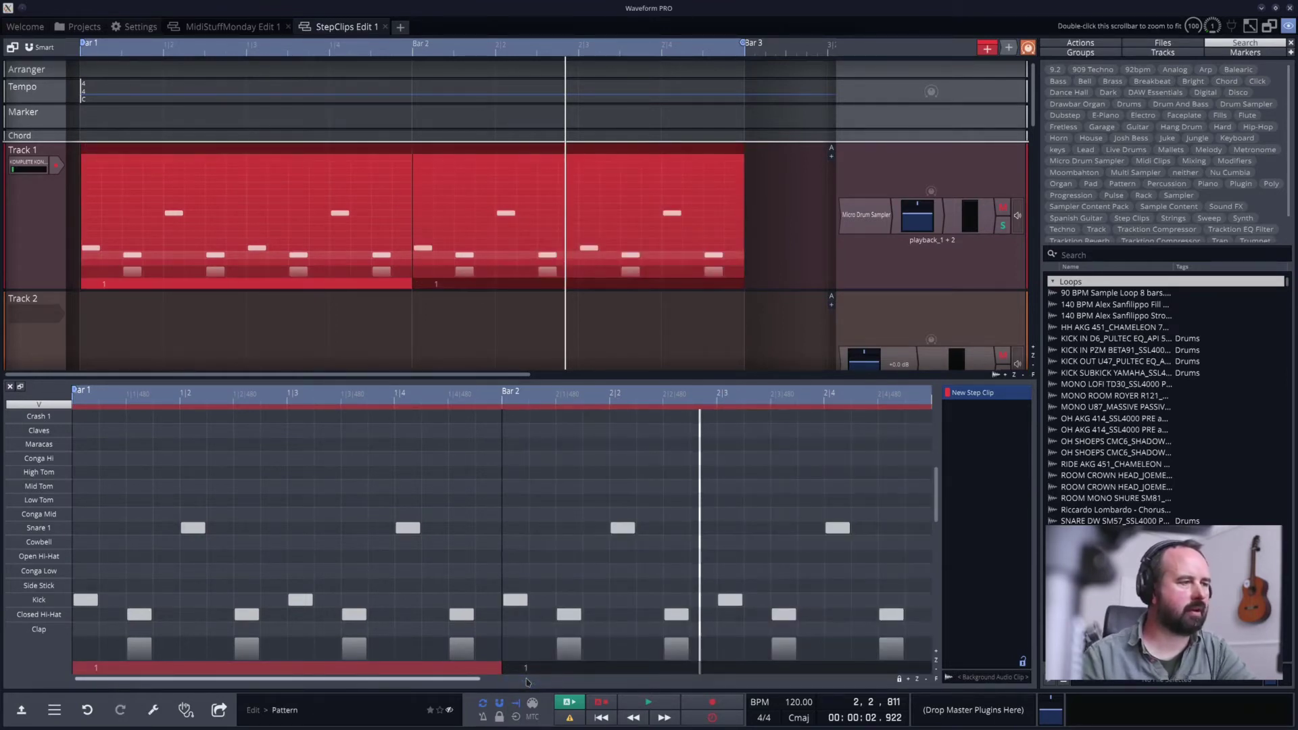
{"action": "left_click", "coordinate": [568, 670]}
{"action": "right_click", "coordinate": [568, 670]}
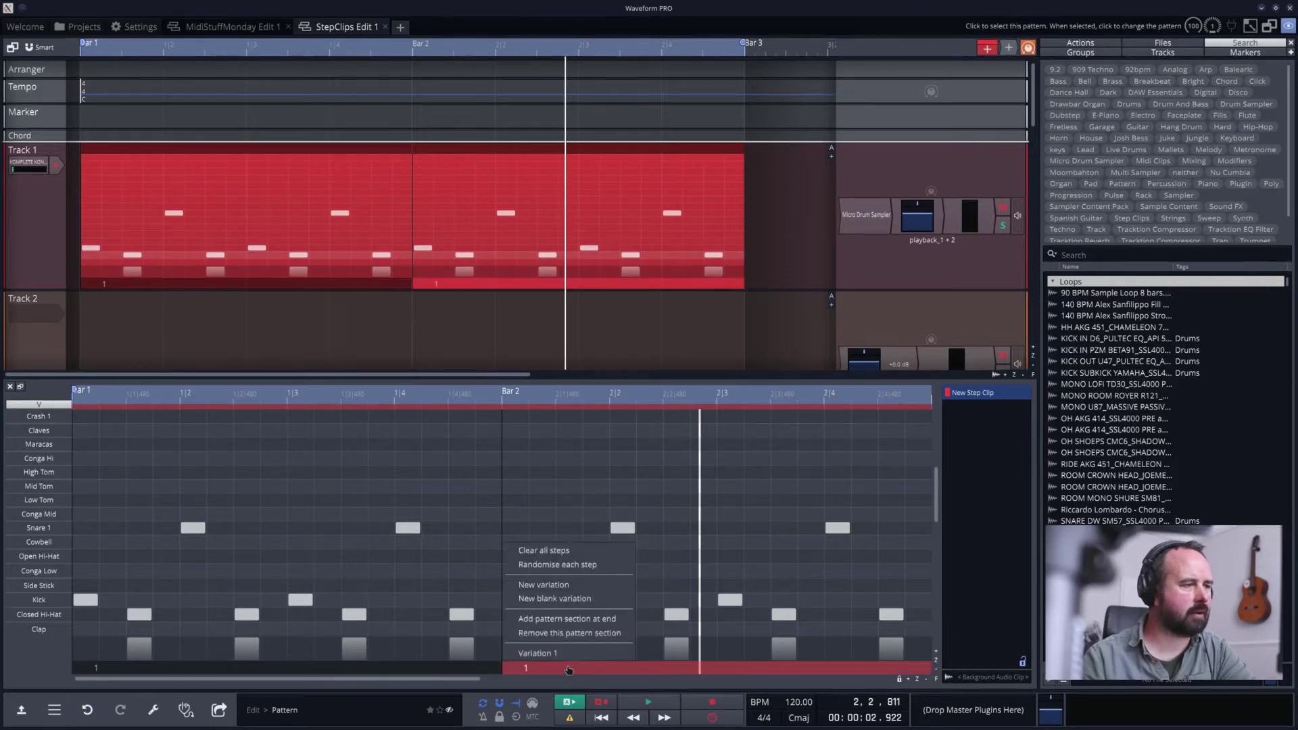
{"action": "left_click", "coordinate": [534, 590]}
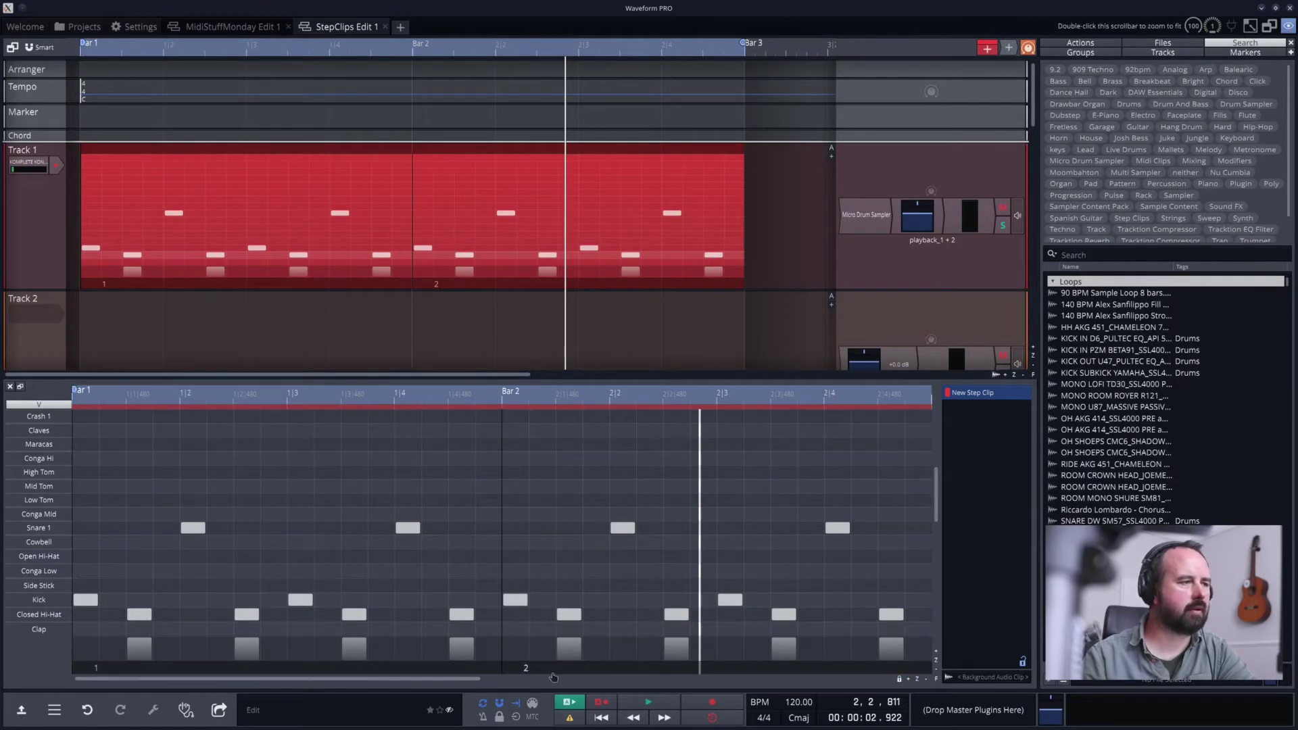
Add a pattern section at the end of the clip from the first section's options.
{"action": "left_click", "coordinate": [433, 667]}
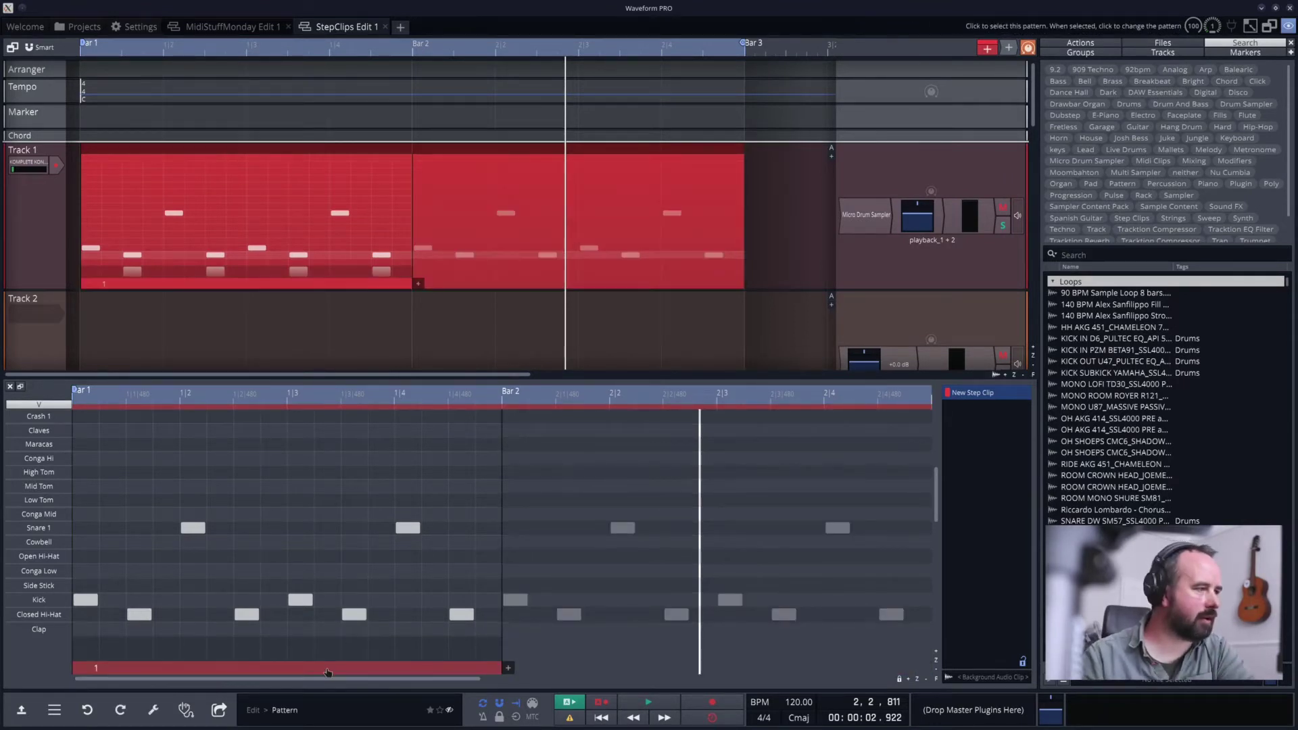
{"action": "right_click", "coordinate": [81, 659]}
{"action": "left_click", "coordinate": [144, 617]}
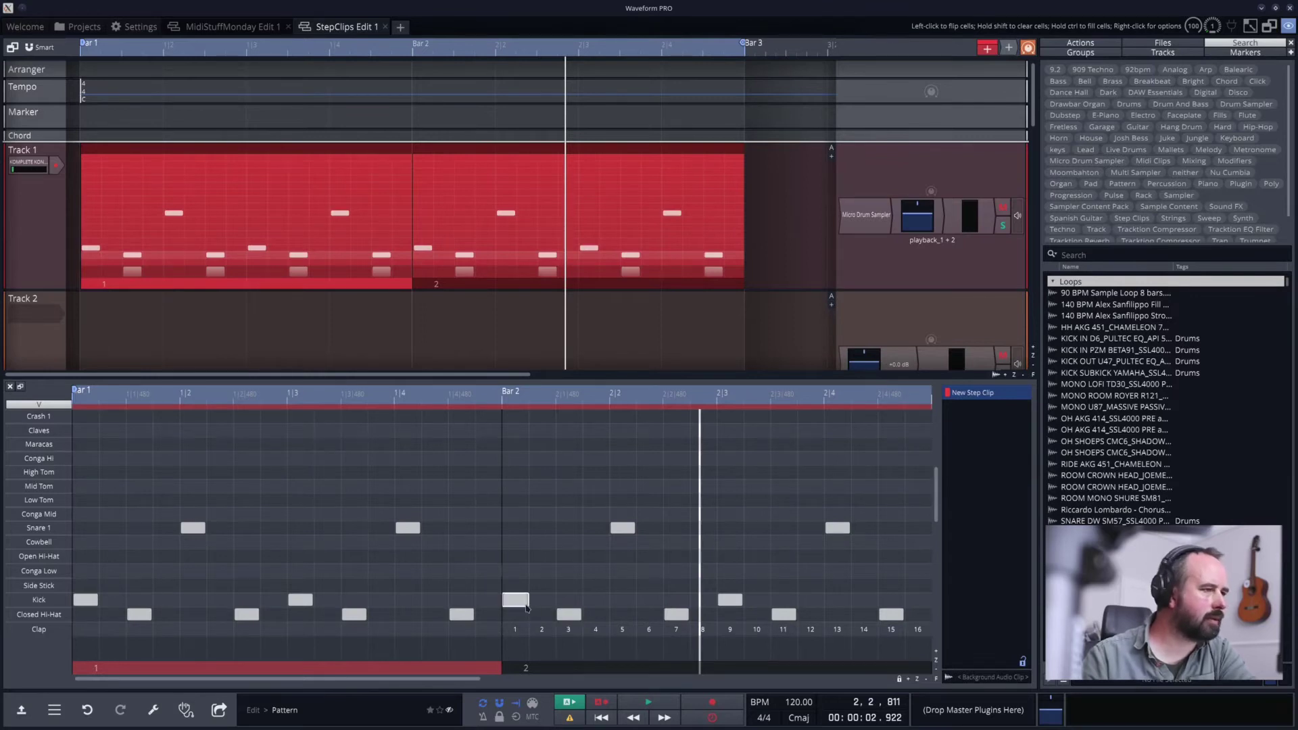
Add Kick hits on steps 5 and 13 of the second pattern section and play the clip from bar 1.
{"action": "left_click", "coordinate": [622, 600]}
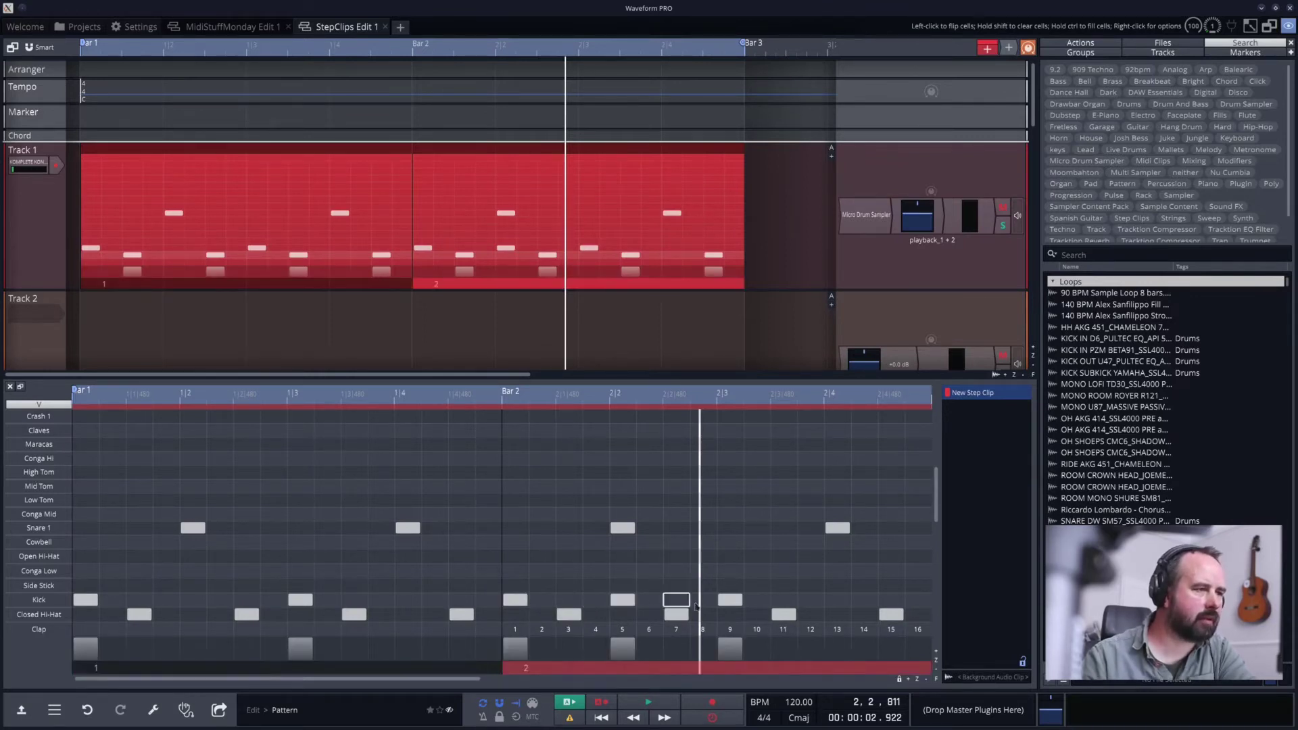
{"action": "left_click", "coordinate": [838, 600]}
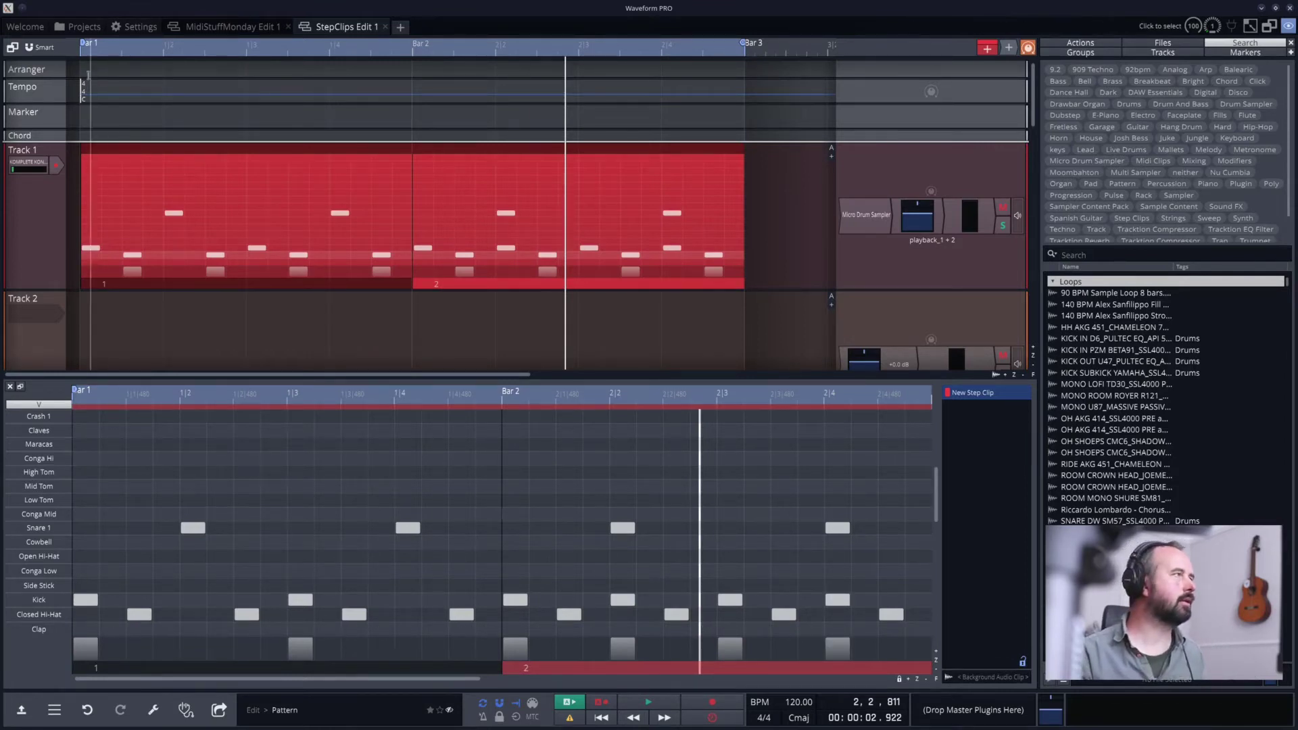
{"action": "left_click", "coordinate": [85, 54]}
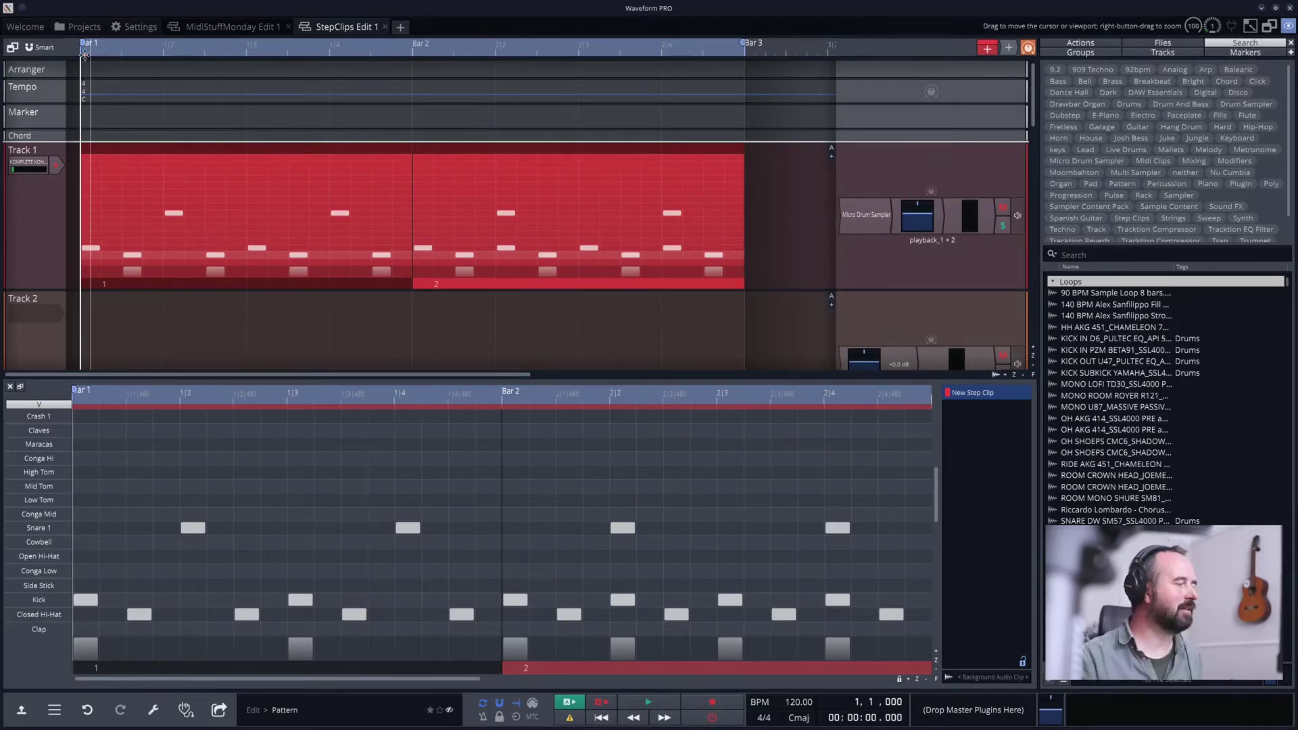
{"action": "key", "text": "space"}
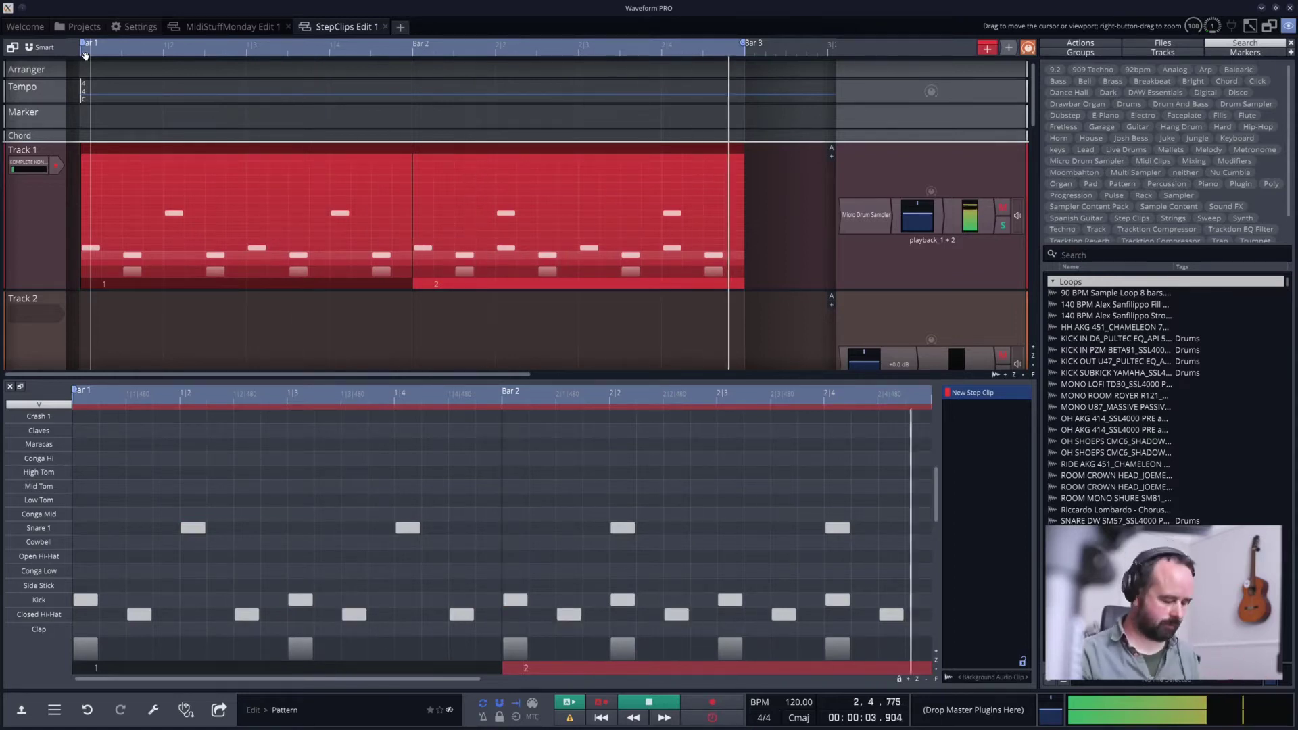
{"action": "key", "text": "space"}
Extend the ends of the timeline loop range and the Track 1 step clip to bar 5.
{"action": "left_click_drag", "start_coordinate": [526, 46], "coordinate": [975, 50]}
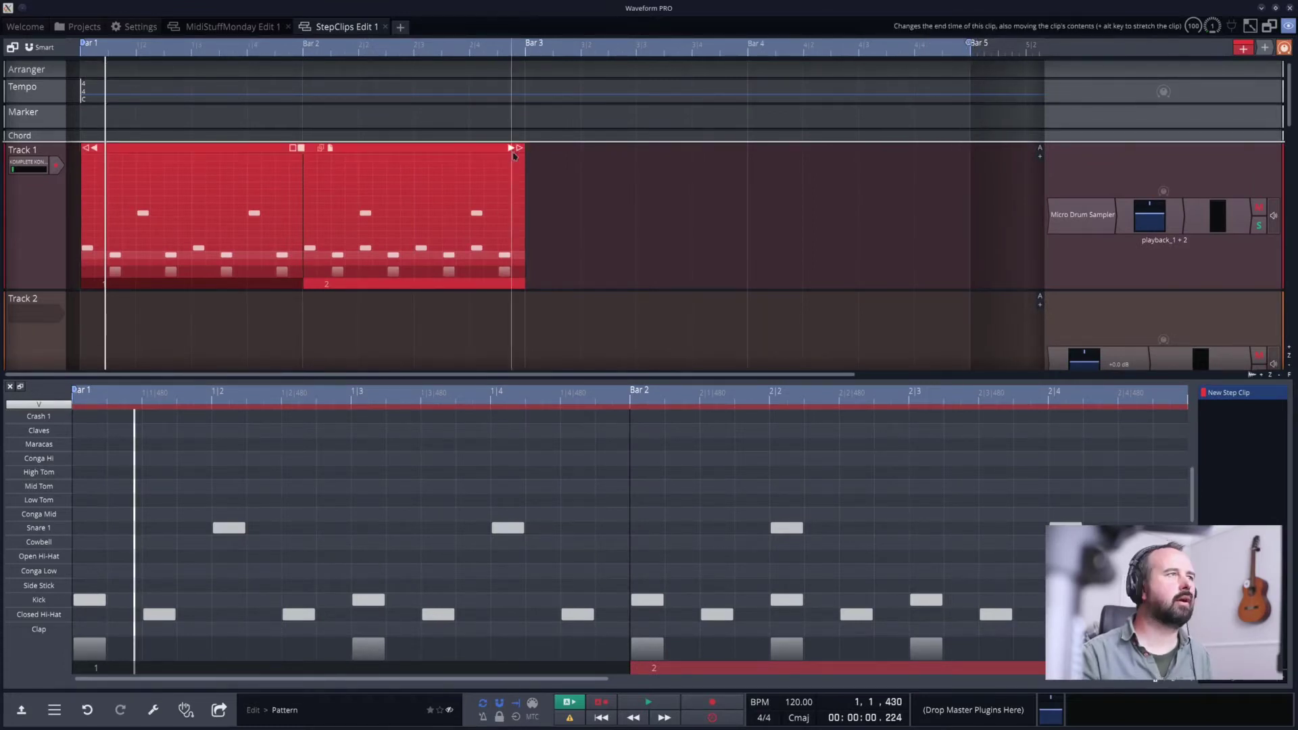
{"action": "left_click_drag", "start_coordinate": [521, 150], "coordinate": [969, 165]}
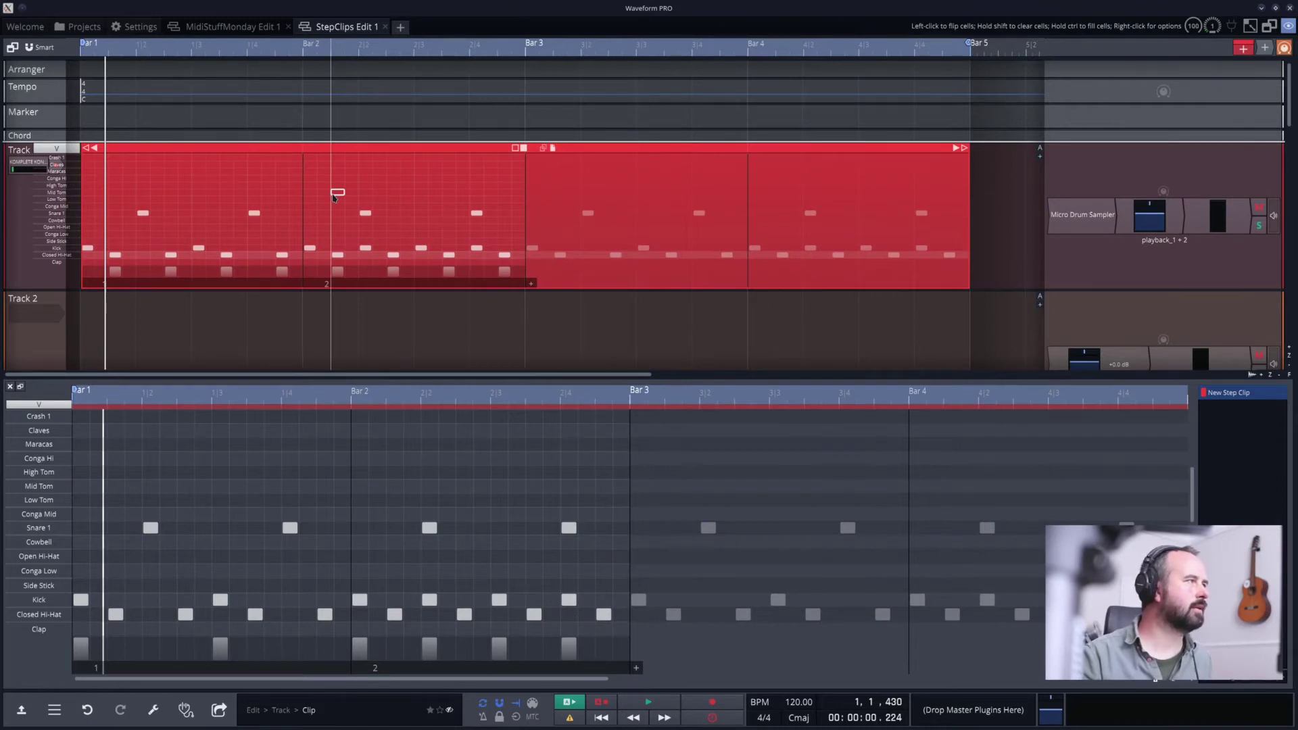
Fill the Kick row of section 2 with a hit on every step and append a third section using Variation 1.
{"action": "mouse_move", "coordinate": [327, 249]}
{"action": "left_mouse_down"}
{"action": "mouse_move", "coordinate": [426, 248]}
{"action": "mouse_move", "coordinate": [378, 249]}
{"action": "left_mouse_up"}
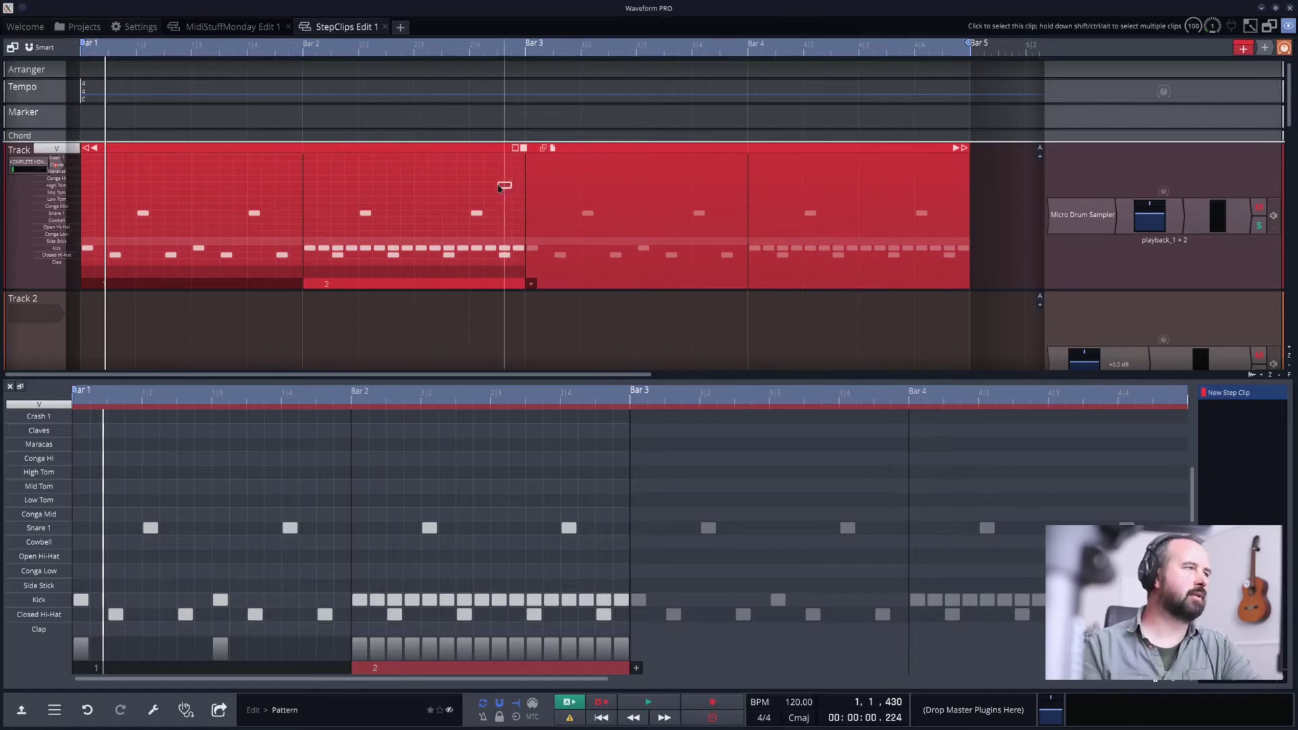
{"action": "left_click", "coordinate": [531, 284]}
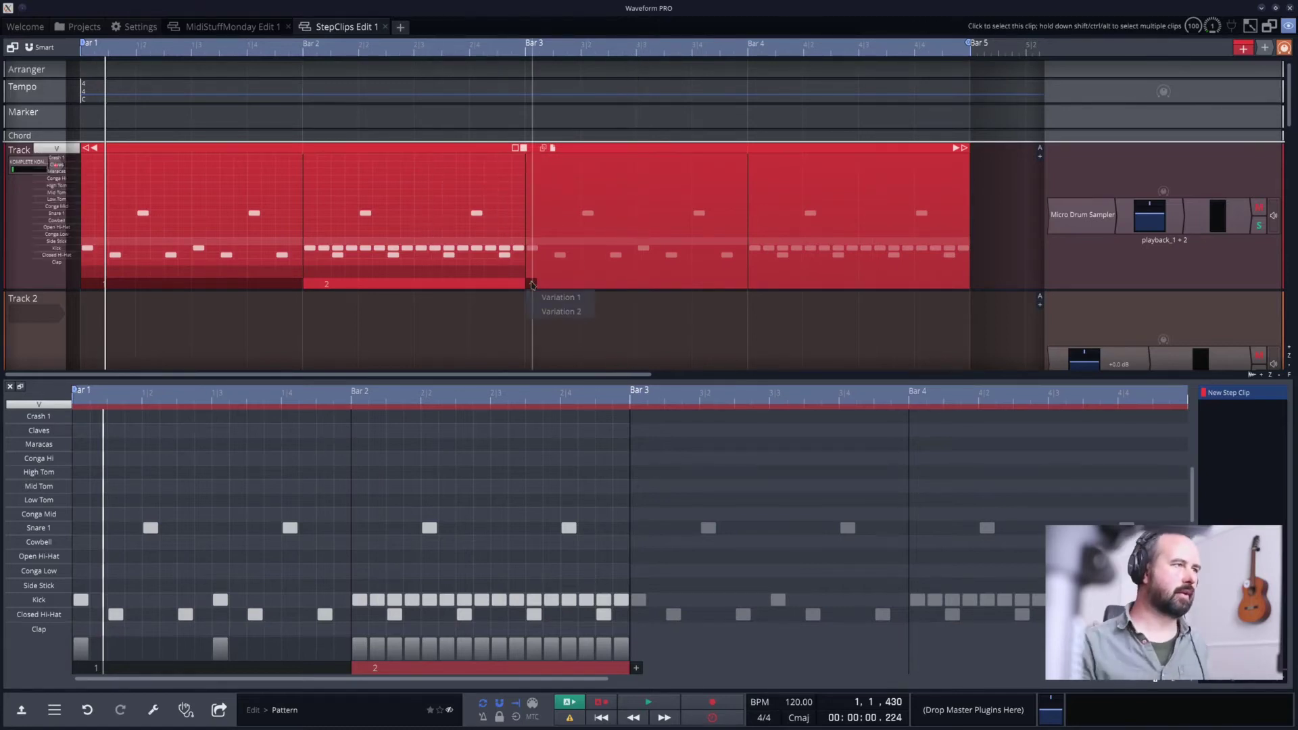
{"action": "left_click", "coordinate": [565, 298]}
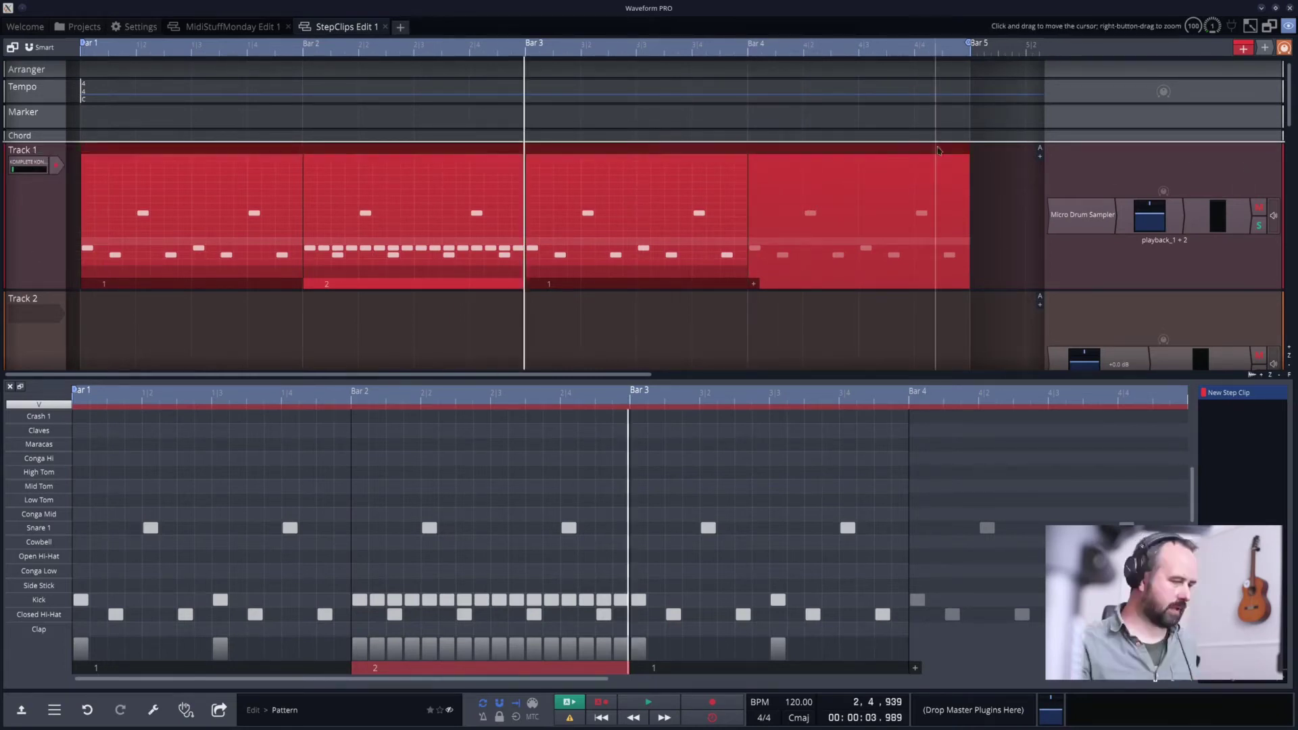
Extend the loop range and the Track 1 step clip to end at bar 9.
{"action": "scroll", "coordinate": [932, 180], "scroll_direction": "down", "scroll_amount": 4}
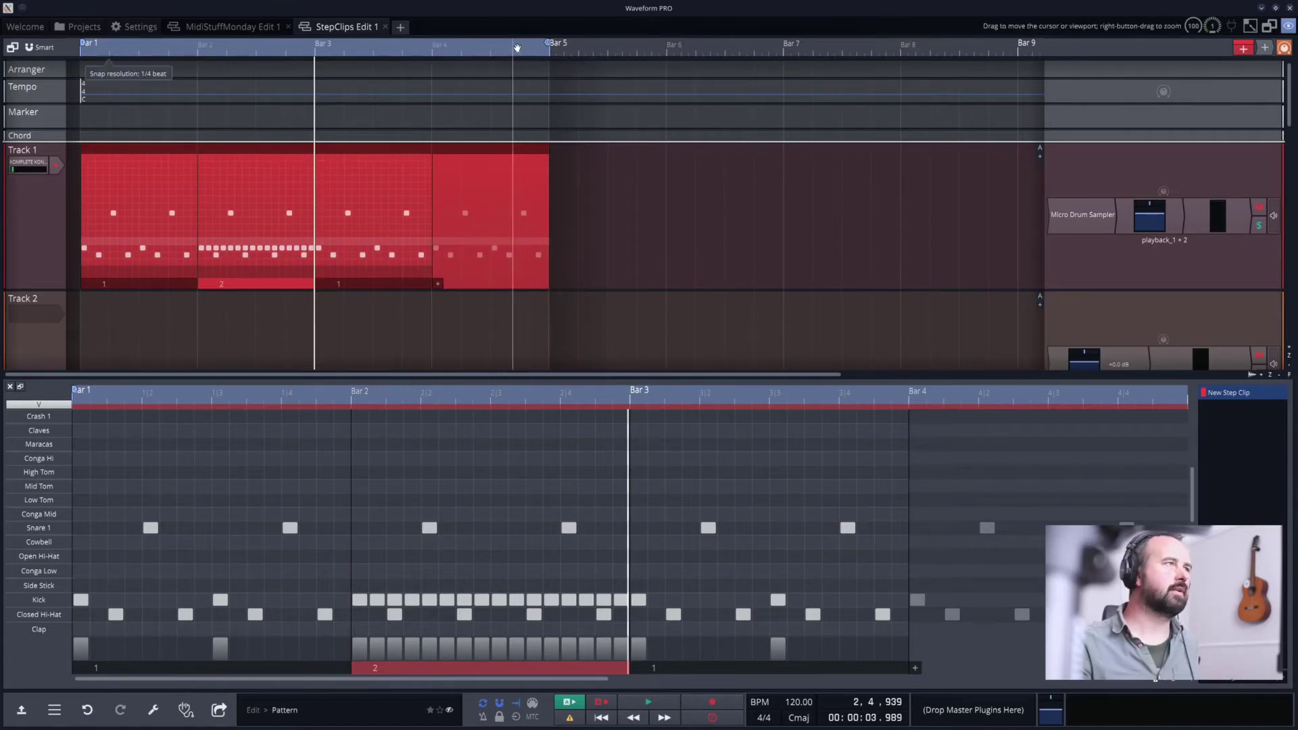
{"action": "mouse_move", "coordinate": [548, 43]}
{"action": "left_mouse_down"}
{"action": "mouse_move", "coordinate": [967, 46]}
{"action": "mouse_move", "coordinate": [766, 47]}
{"action": "left_mouse_up"}
{"action": "left_click_drag", "start_coordinate": [391, 47], "coordinate": [807, 50]}
{"action": "left_click_drag", "start_coordinate": [544, 148], "coordinate": [1013, 181]}
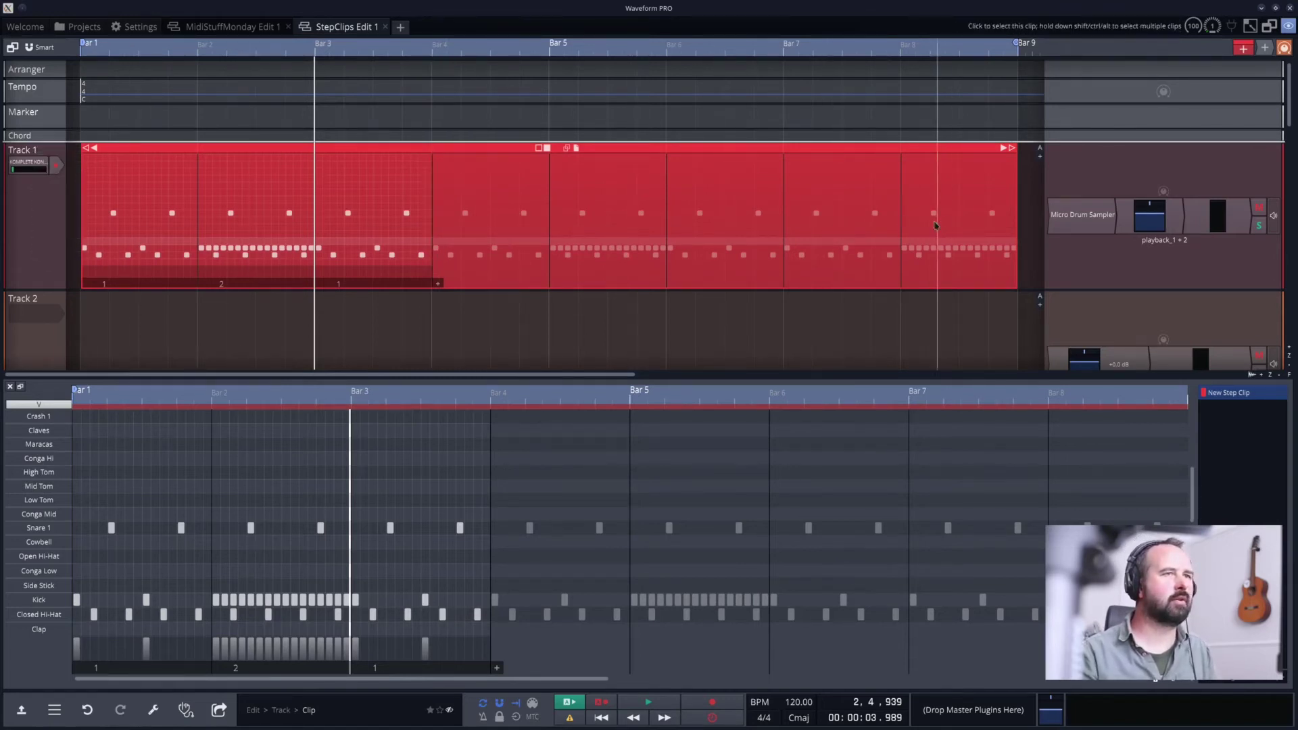
Make the third section a new variation, paint a rising run of hits from Snare 1 up to Maracas, and play it.
{"action": "left_click", "coordinate": [347, 283]}
{"action": "right_click", "coordinate": [316, 284]}
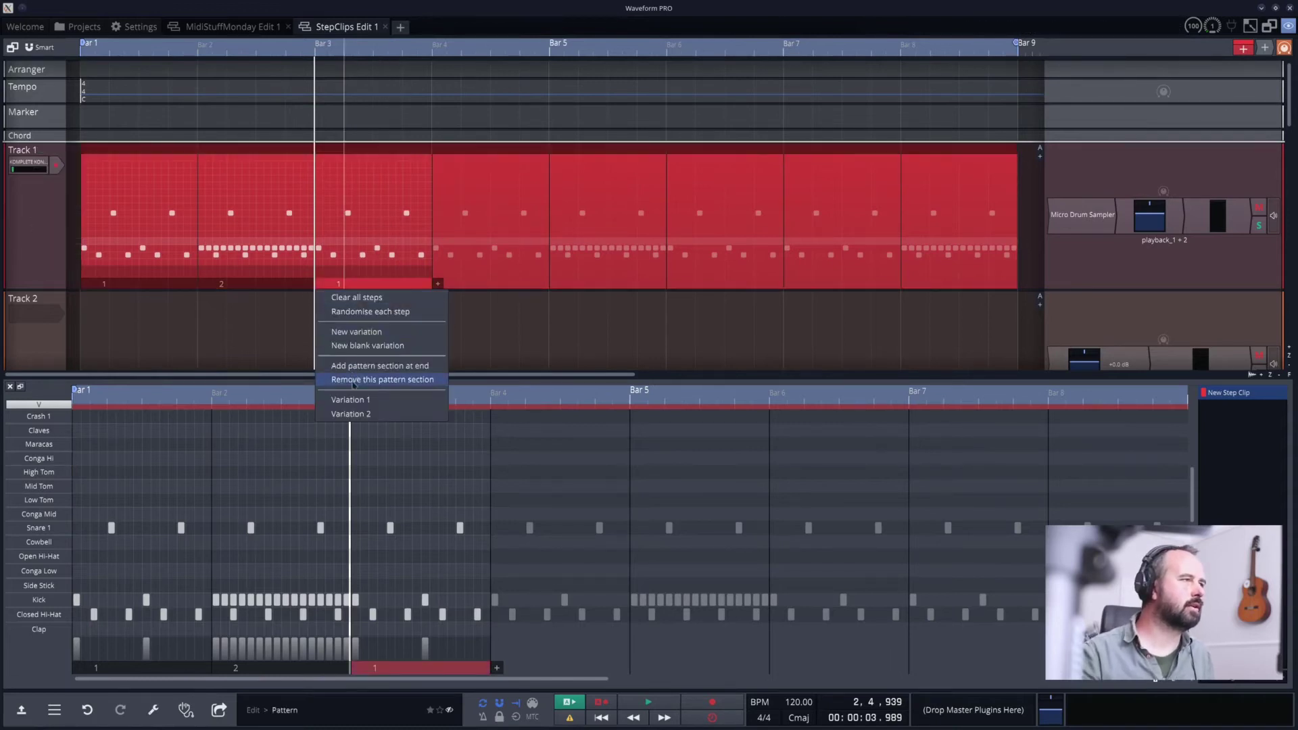
{"action": "left_click", "coordinate": [346, 332]}
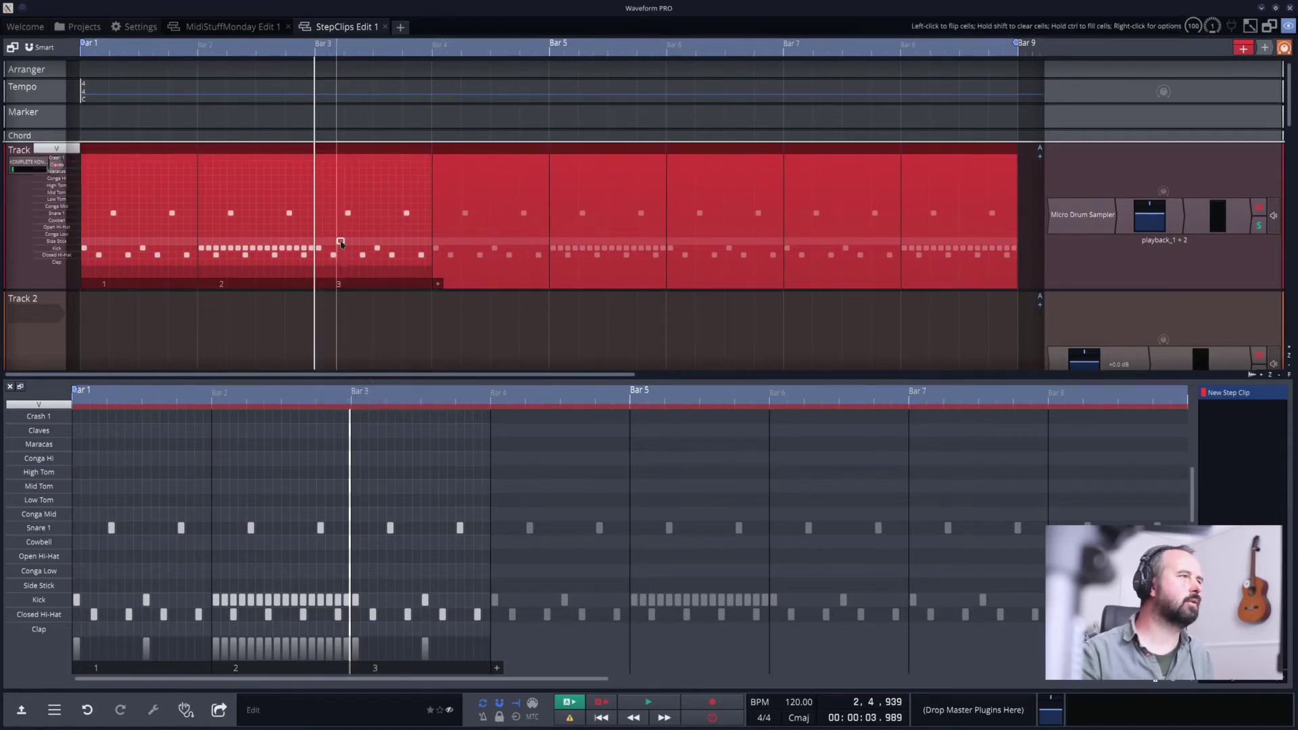
{"action": "mouse_move", "coordinate": [332, 213]}
{"action": "left_mouse_down"}
{"action": "mouse_move", "coordinate": [384, 177]}
{"action": "mouse_move", "coordinate": [391, 189]}
{"action": "left_mouse_up"}
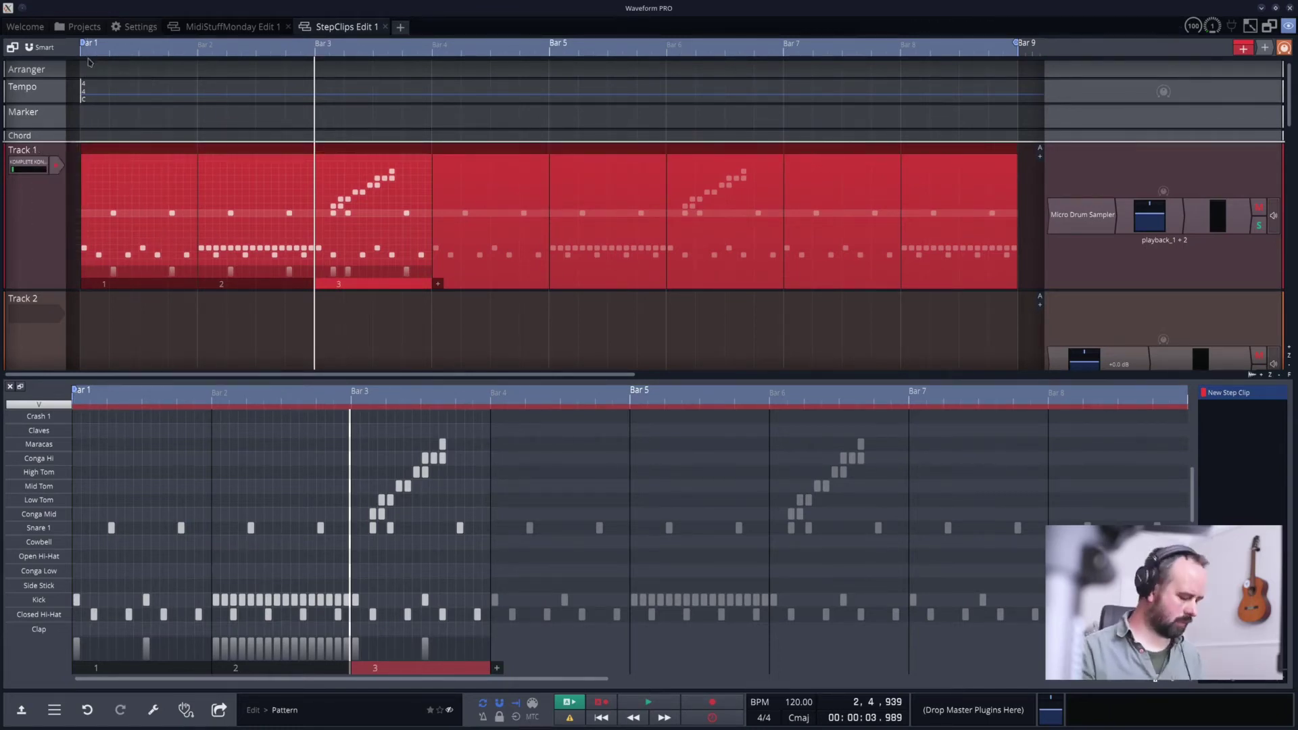
{"action": "key", "text": "space"}
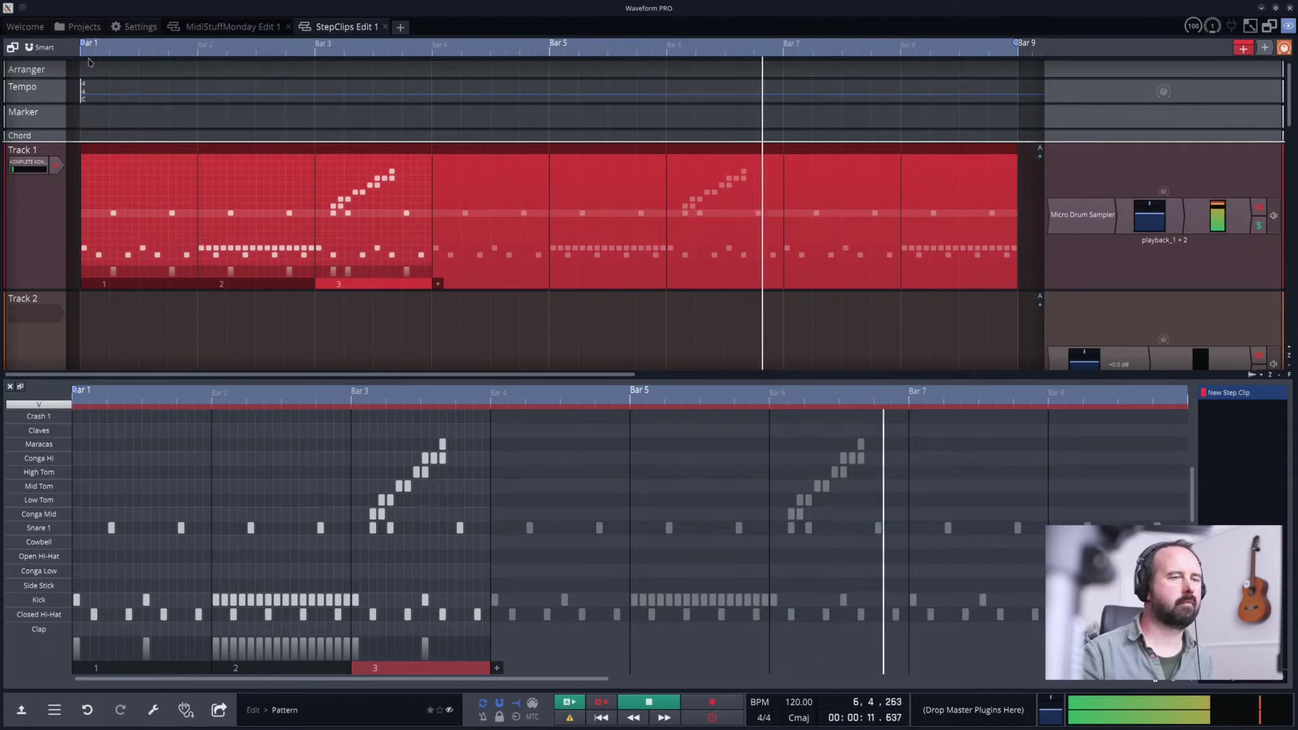
{"action": "key", "text": "space"}
Append a fourth pattern section that uses Variation 2.
{"action": "left_click", "coordinate": [437, 283]}
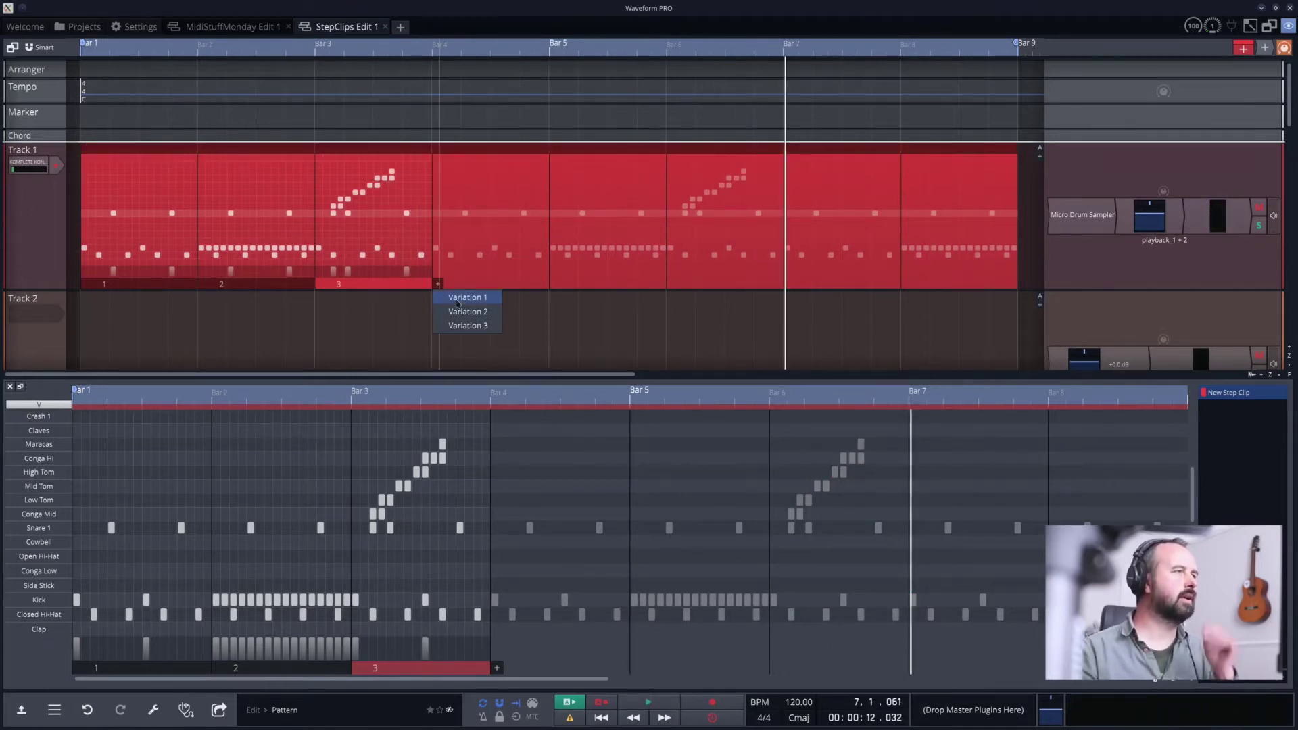
{"action": "left_click", "coordinate": [458, 311]}
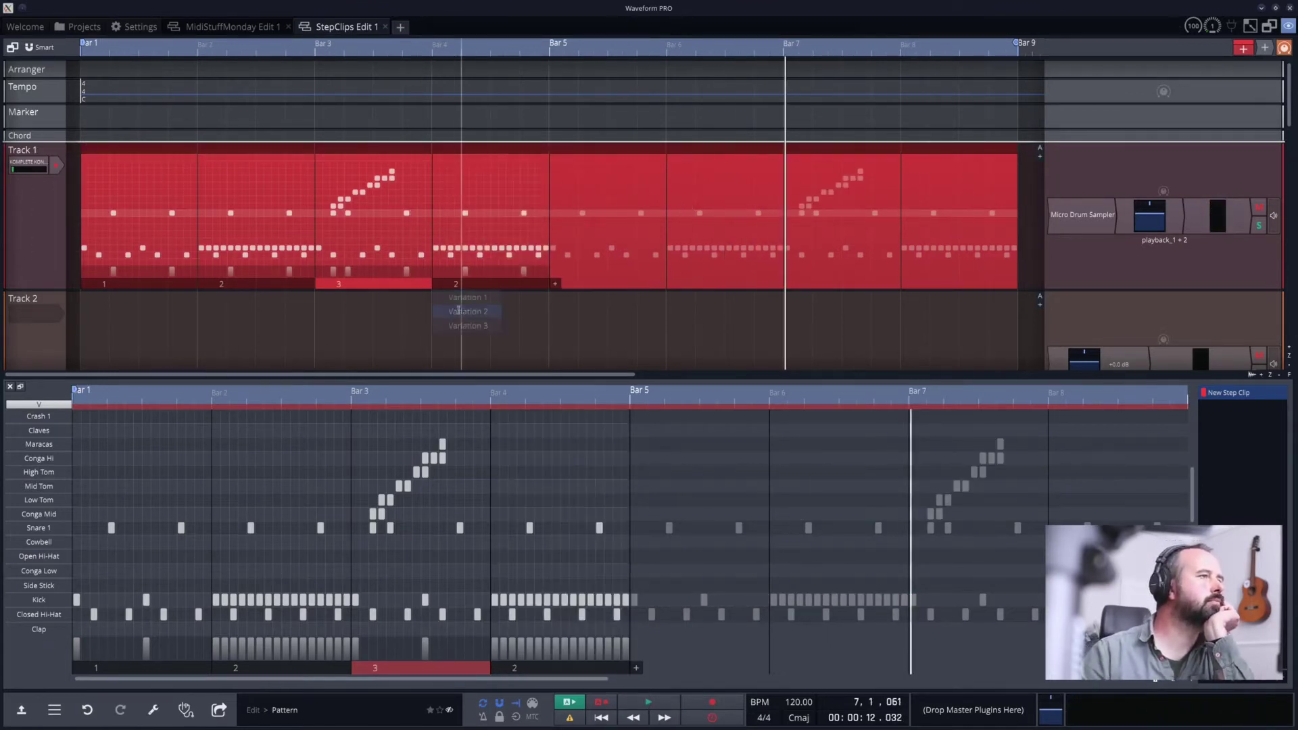
Add a Crash 1 hit on step 1 of the first pattern section and play the clip from the start.
{"action": "mouse_move", "coordinate": [77, 257]}
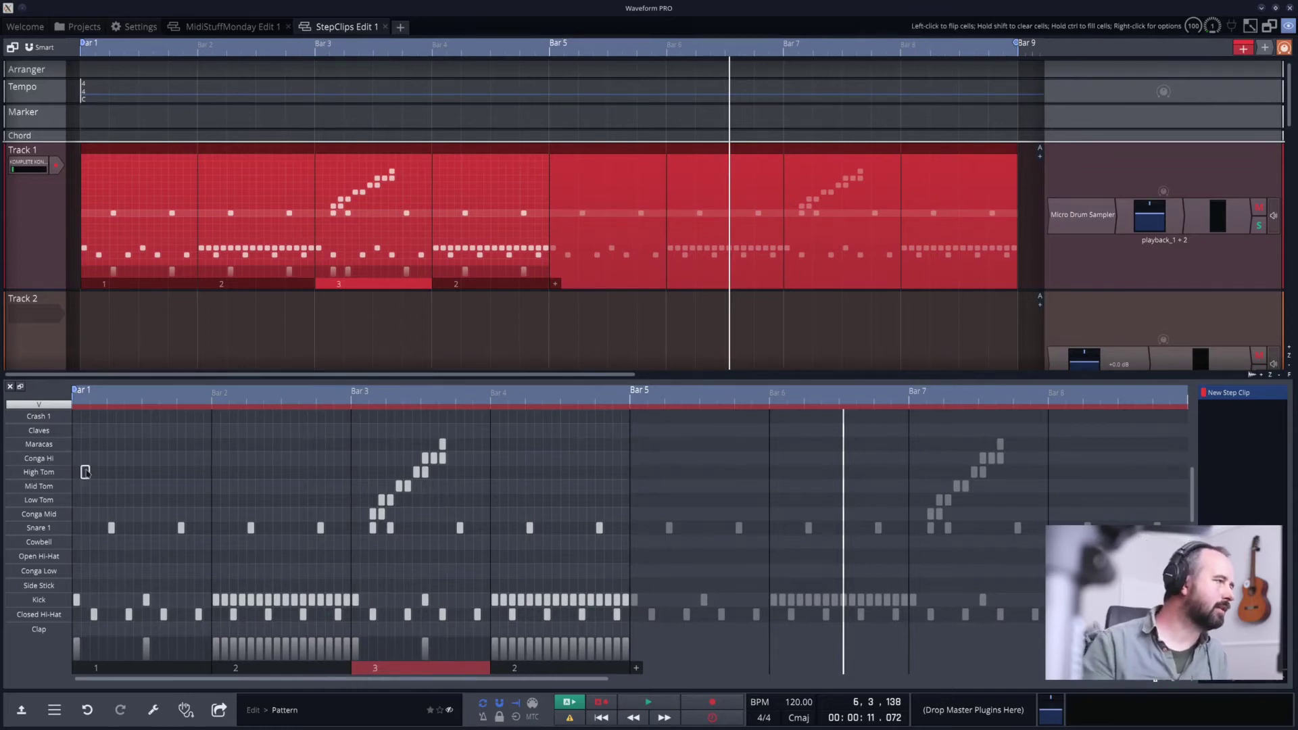
{"action": "left_click", "coordinate": [76, 416]}
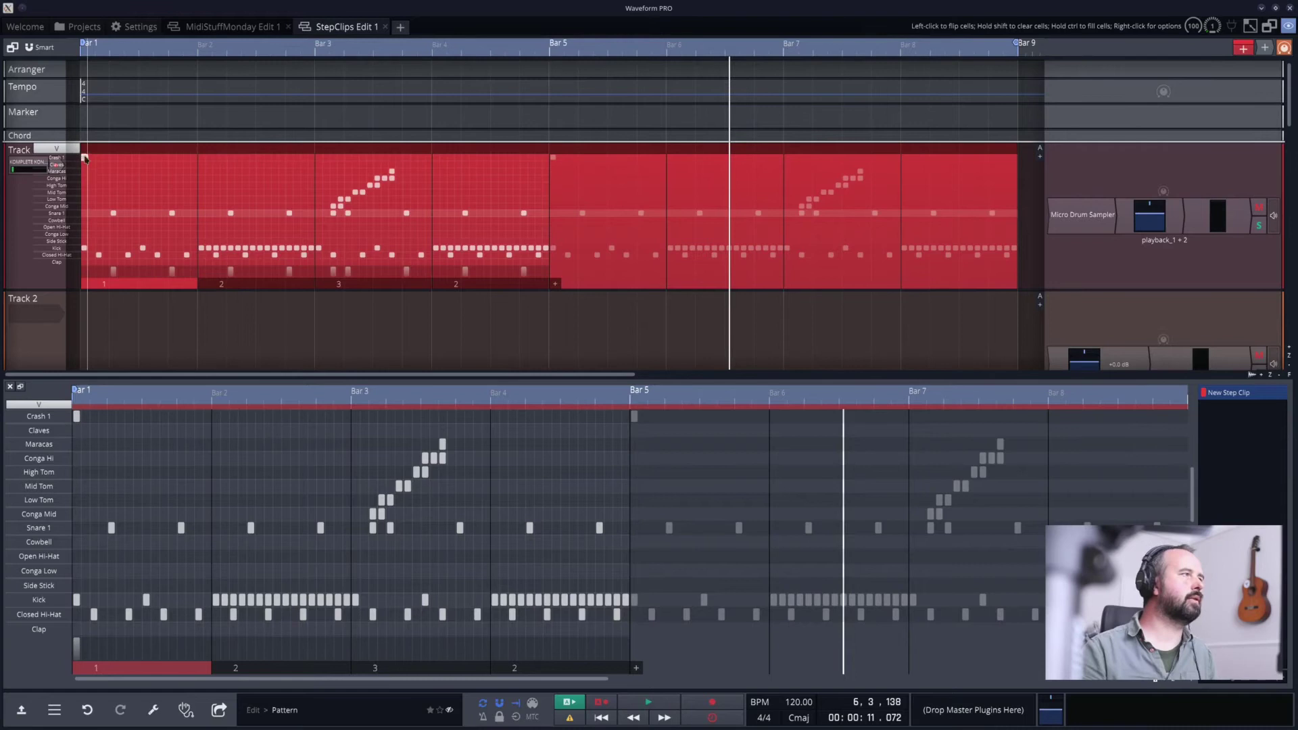
{"action": "key", "text": "Home"}
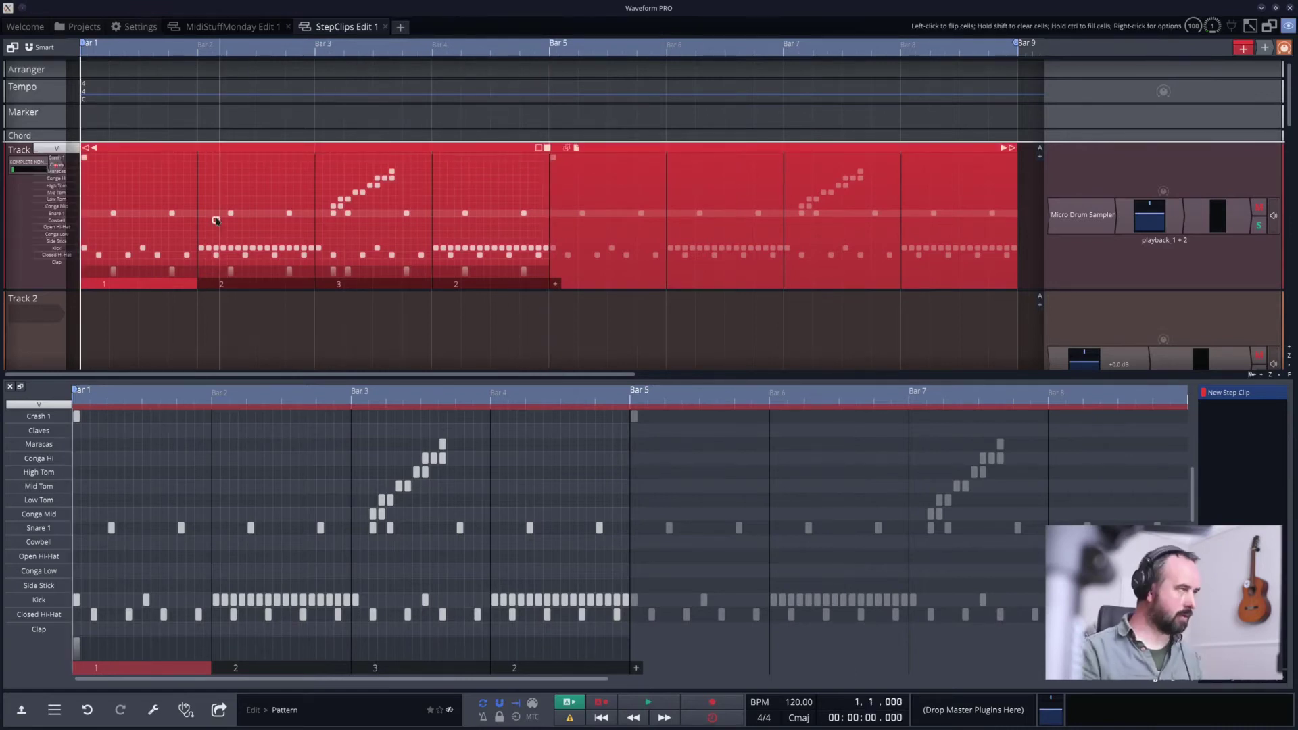
{"action": "key", "text": "space"}
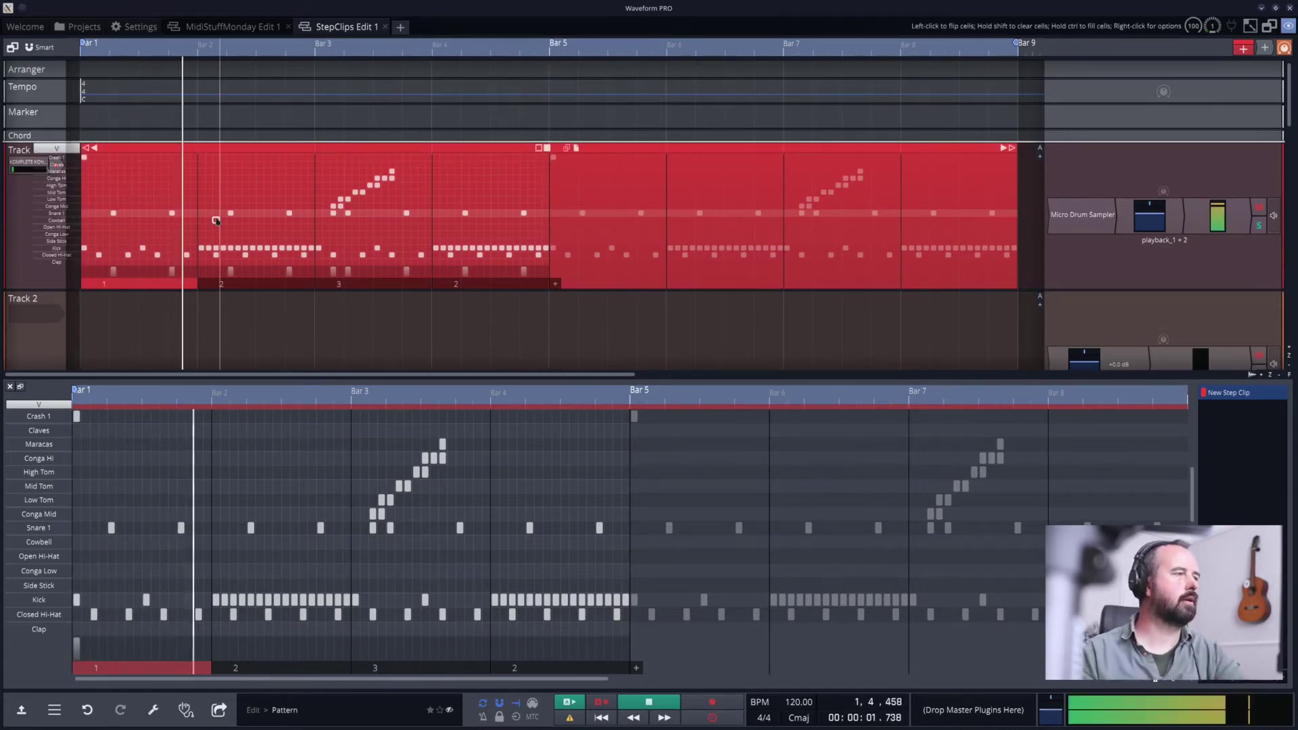
{"action": "key", "text": "space"}
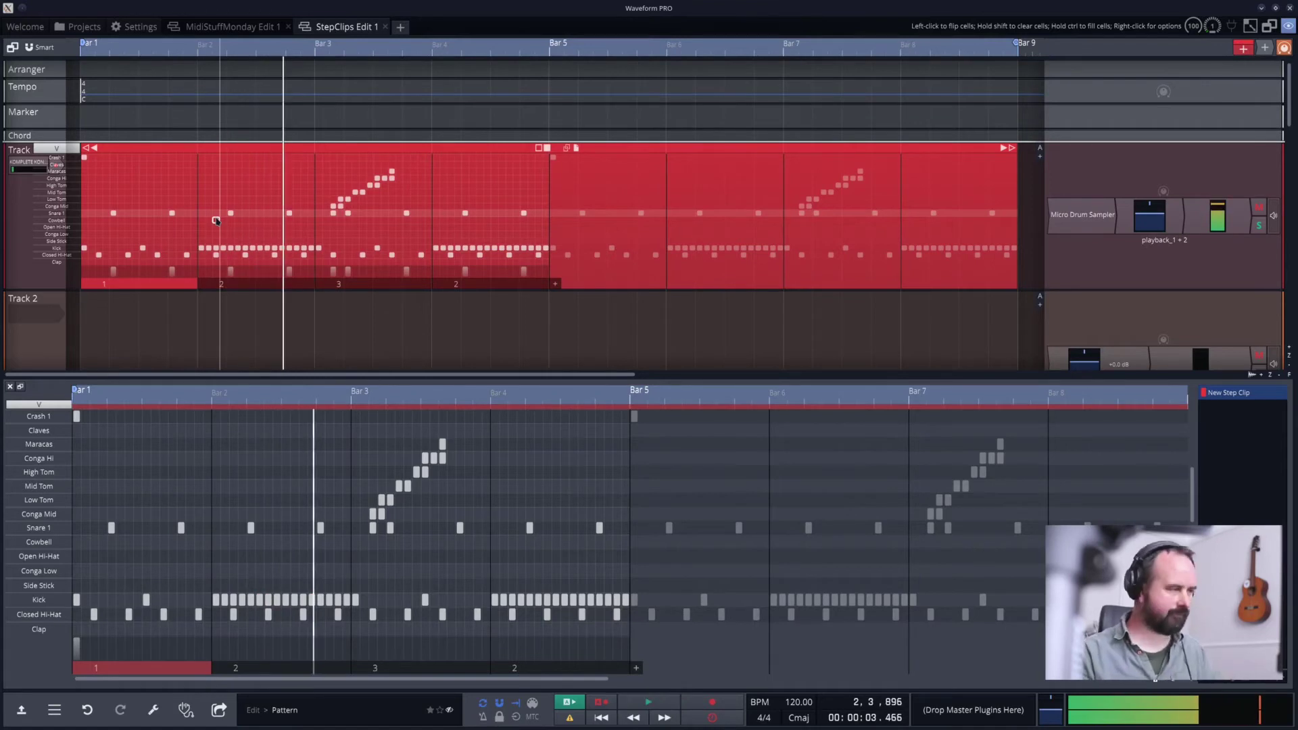
Thin the Kick row of the second pattern section to hits on steps 1, 5, 9 and 13.
{"action": "left_click_drag", "start_coordinate": [215, 601], "coordinate": [338, 601]}
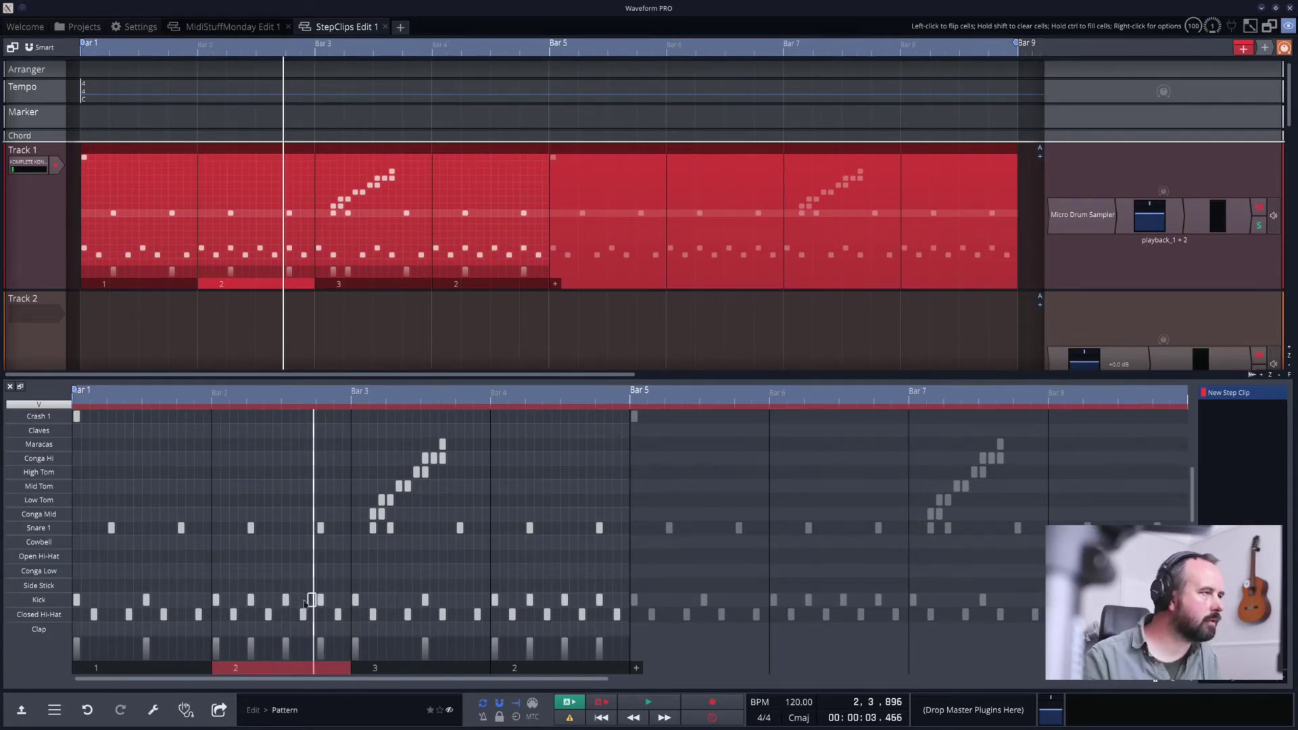
Fill the Closed Hi-Hat row of the second pattern section with hits on every step and play the clip.
{"action": "left_click_drag", "start_coordinate": [225, 615], "coordinate": [344, 616]}
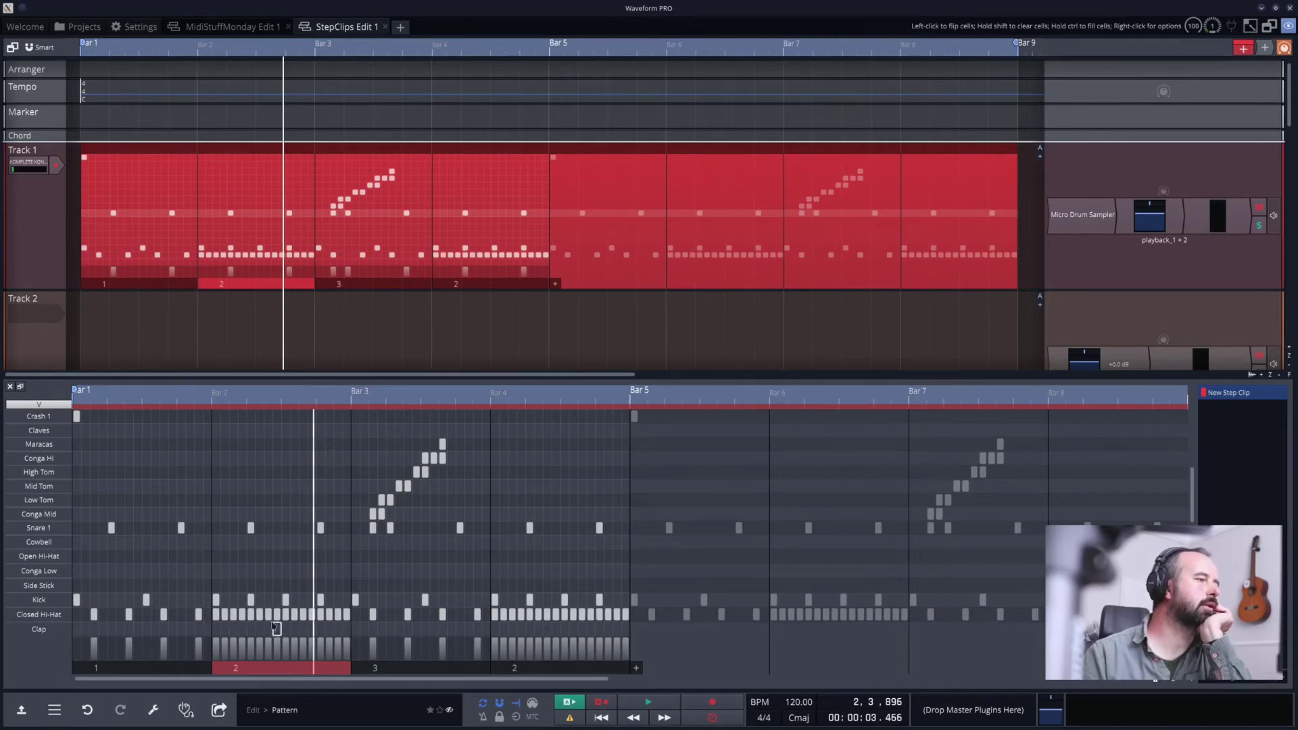
{"action": "key", "text": "space"}
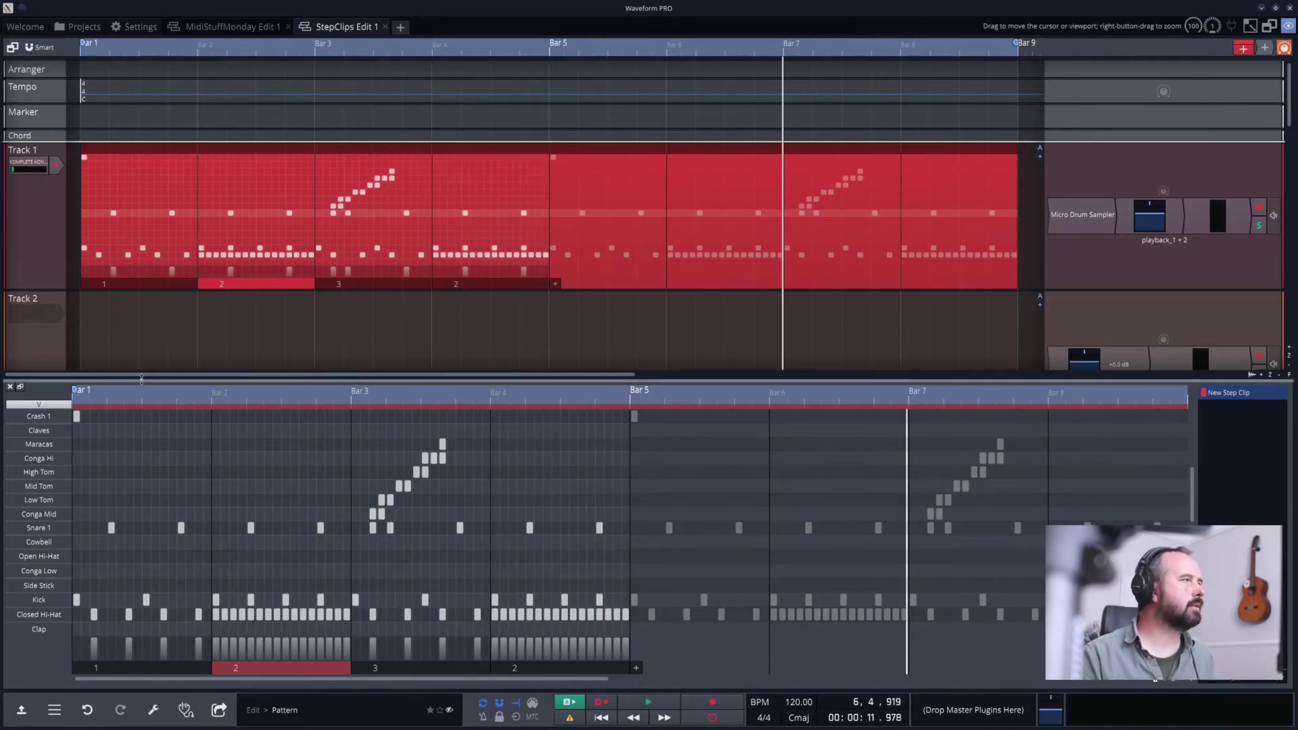
Load the Micro 909 preset in Track 1's Micro Drum Sampler and audition the pattern with it.
{"action": "double_click", "coordinate": [1078, 218]}
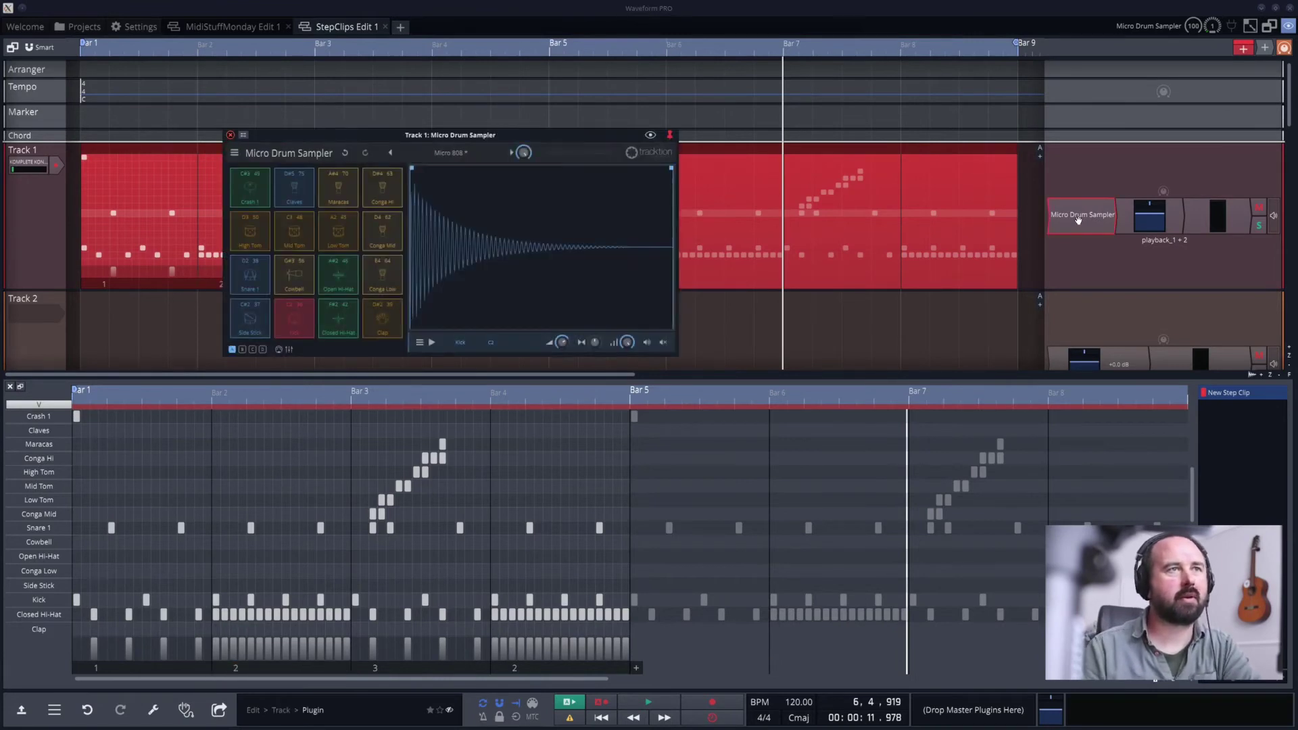
{"action": "left_click", "coordinate": [463, 154]}
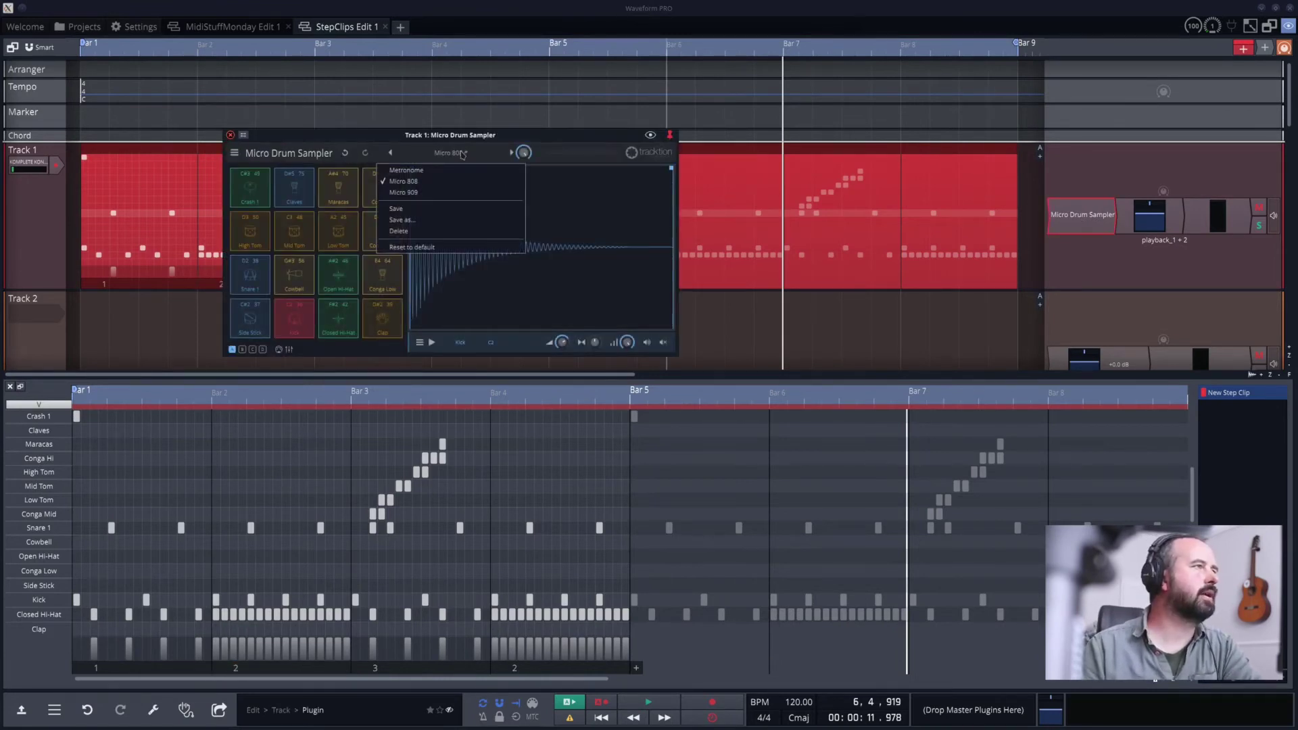
{"action": "left_click", "coordinate": [418, 195]}
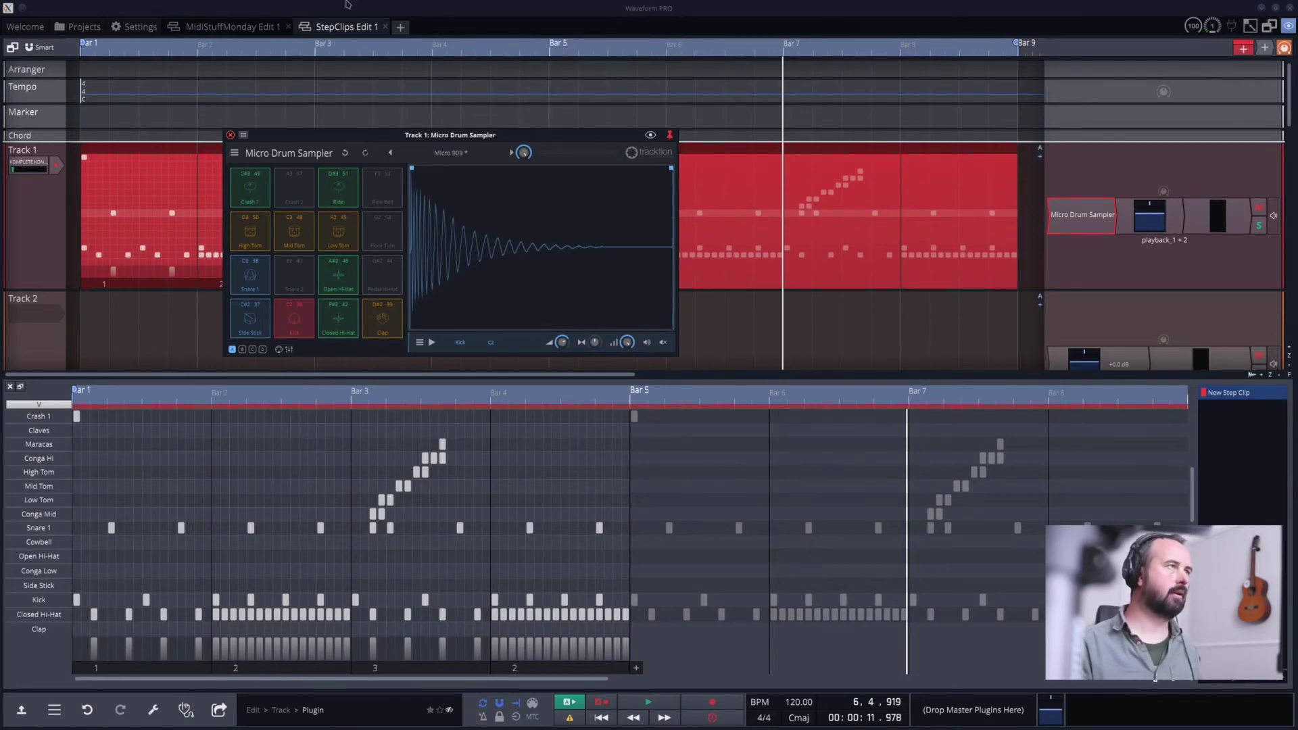
{"action": "key", "text": "space"}
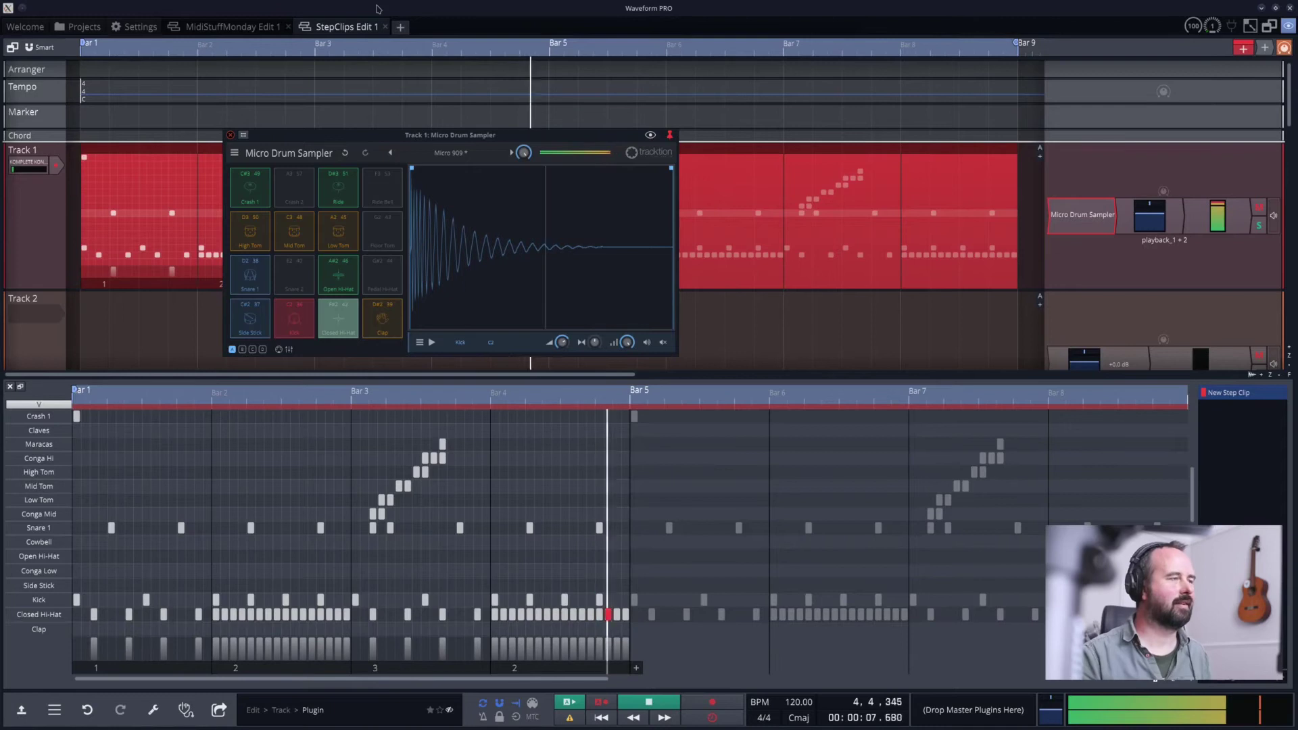
{"action": "key", "text": "space"}
{"action": "left_click", "coordinate": [230, 135]}
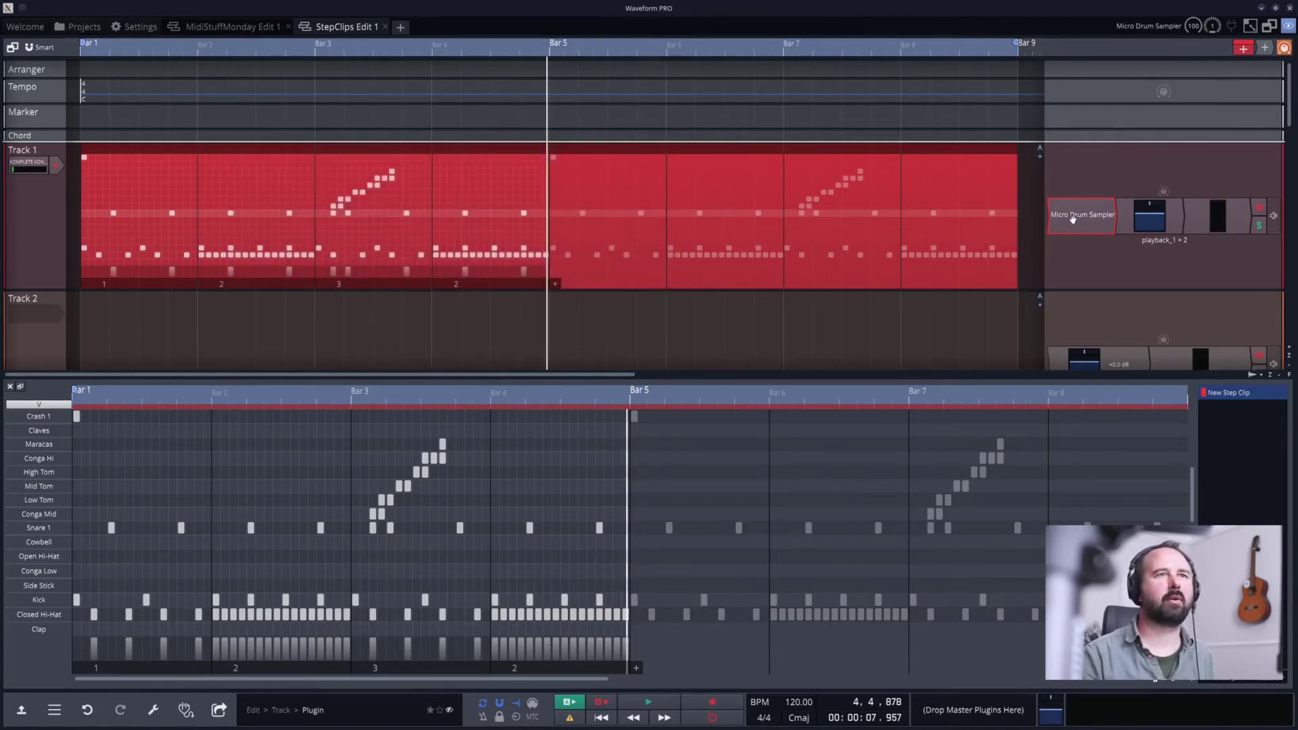
Replace Track 1's Micro Drum Sampler with Waveform's Drum Sampler instrument.
{"action": "right_click", "coordinate": [1072, 218]}
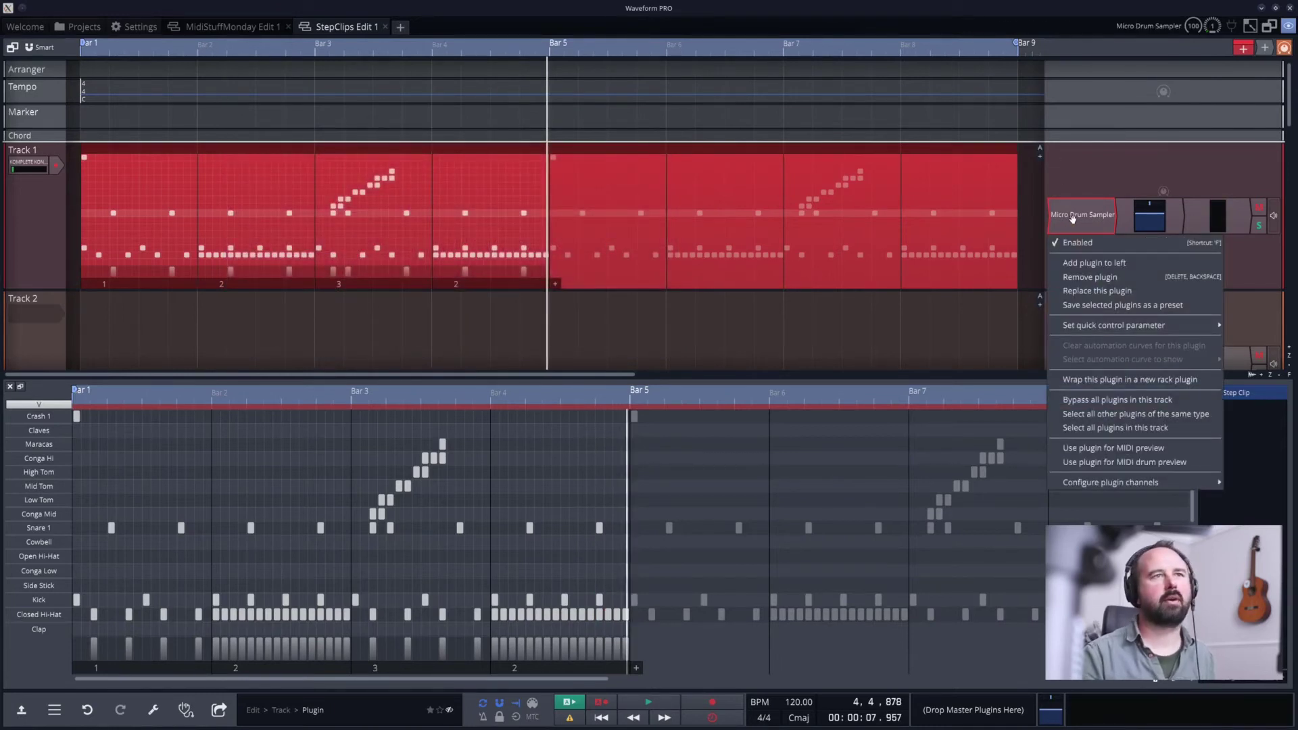
{"action": "left_click", "coordinate": [1088, 290]}
{"action": "mouse_move", "coordinate": [1068, 334]}
{"action": "mouse_move", "coordinate": [1142, 344]}
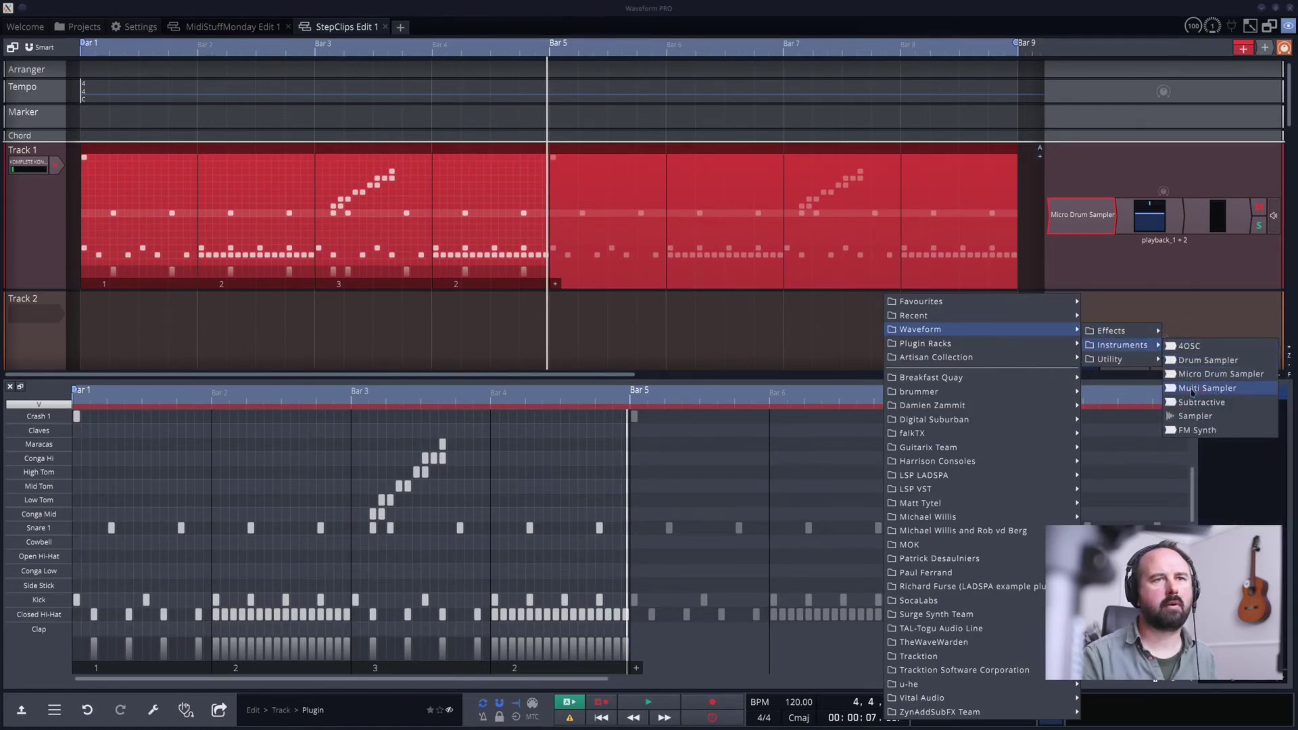
{"action": "left_click", "coordinate": [1183, 360]}
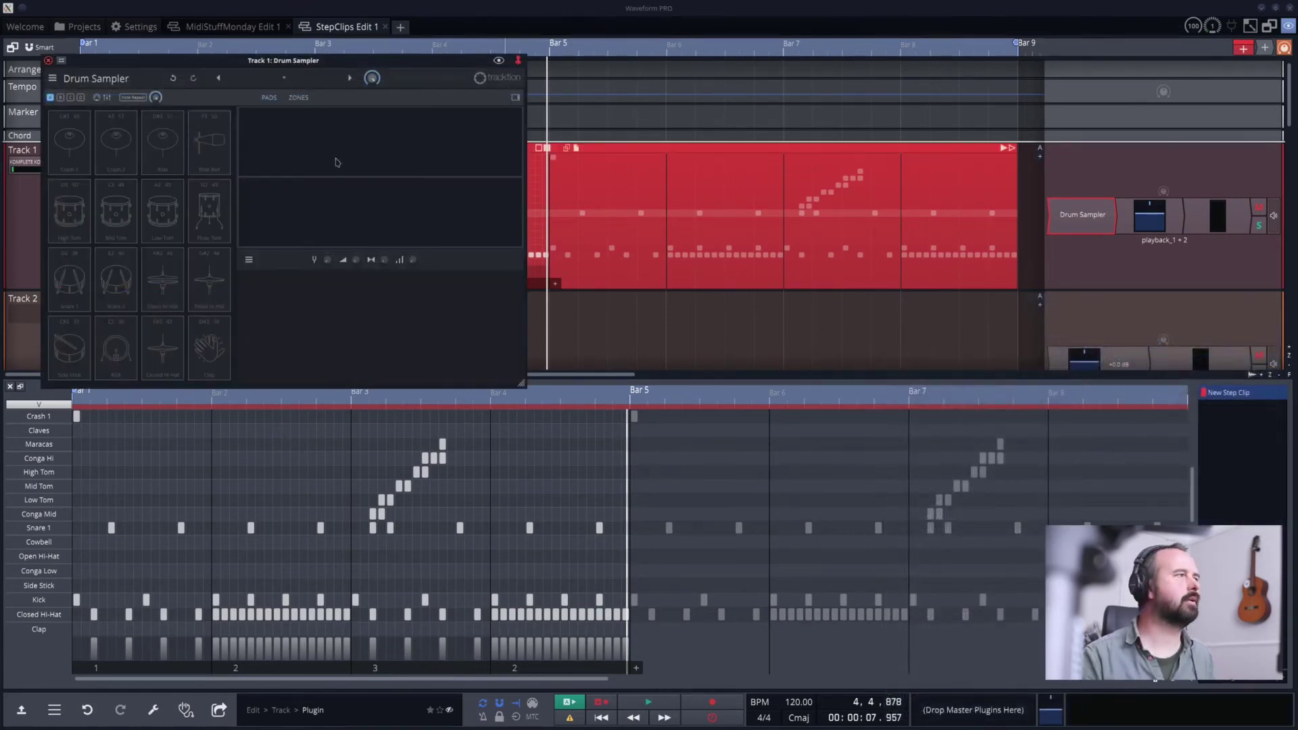
Load the Retro Electronic Drums preset in Track 1's Drum Sampler and play the pattern.
{"action": "left_click", "coordinate": [286, 81]}
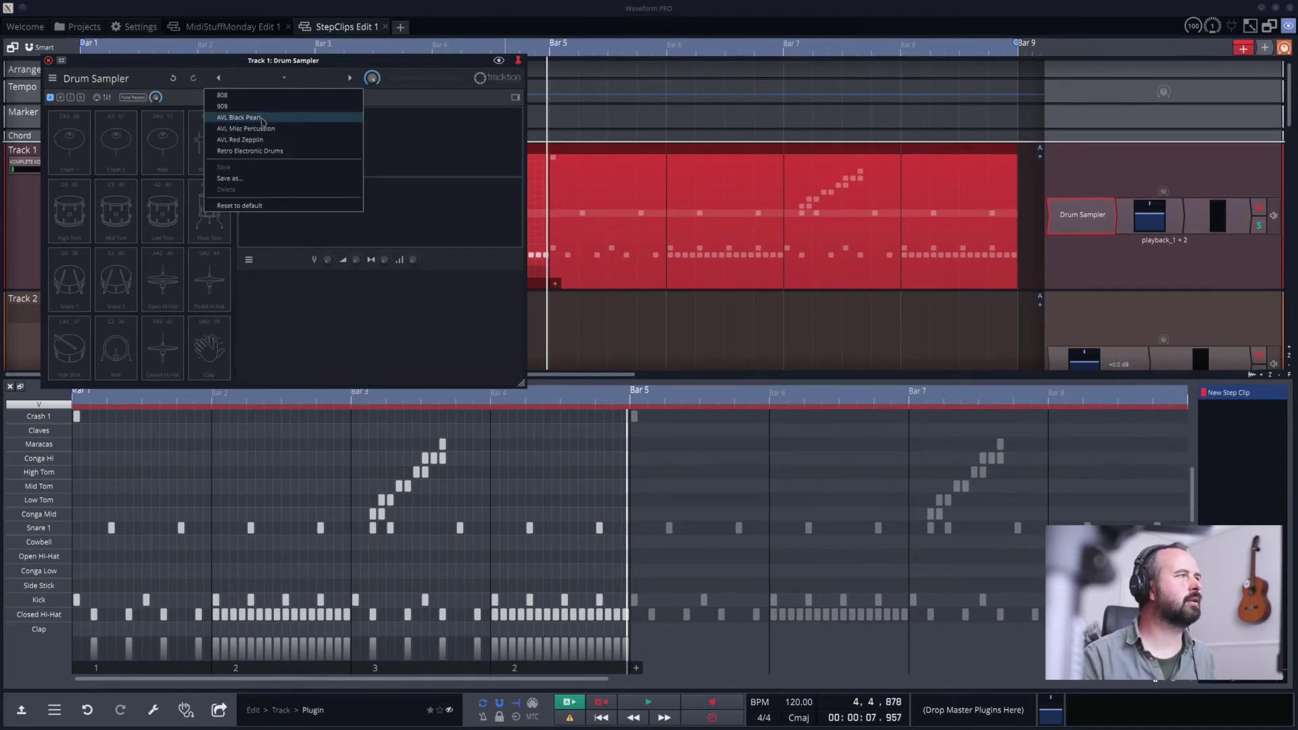
{"action": "left_click", "coordinate": [262, 151]}
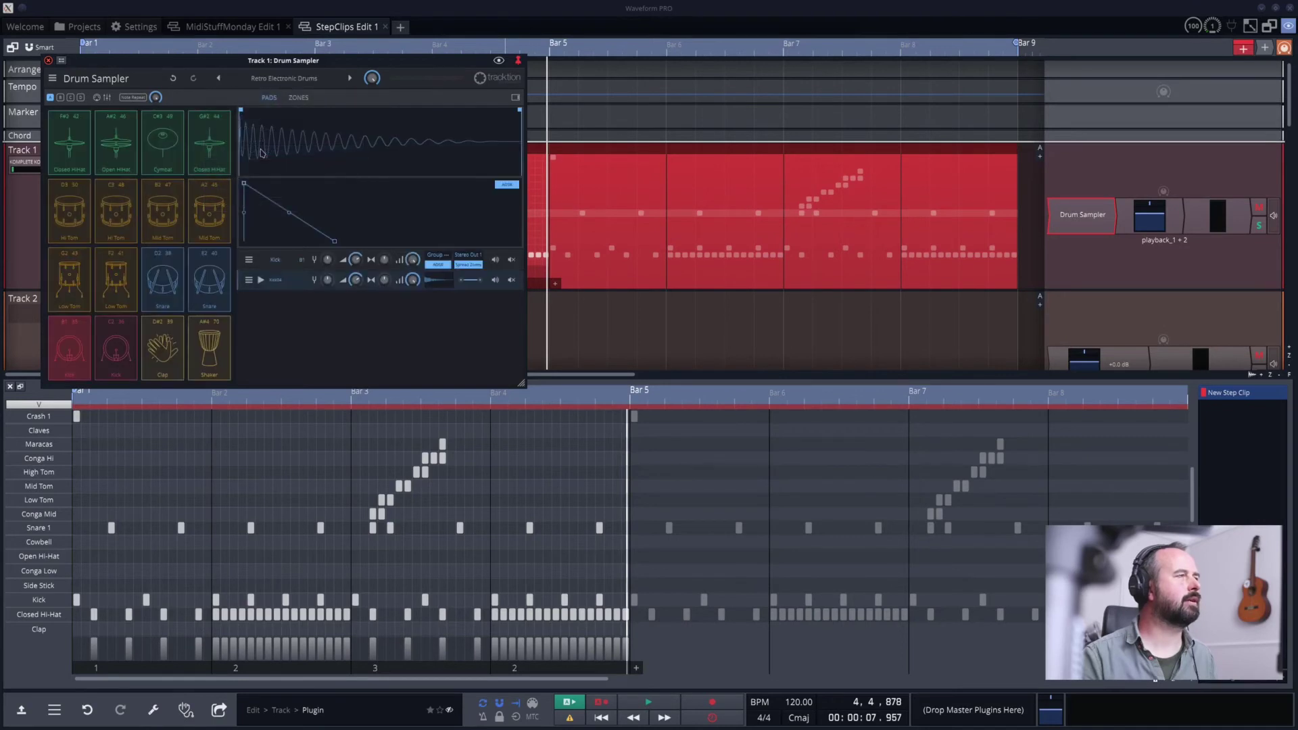
{"action": "key", "text": "space"}
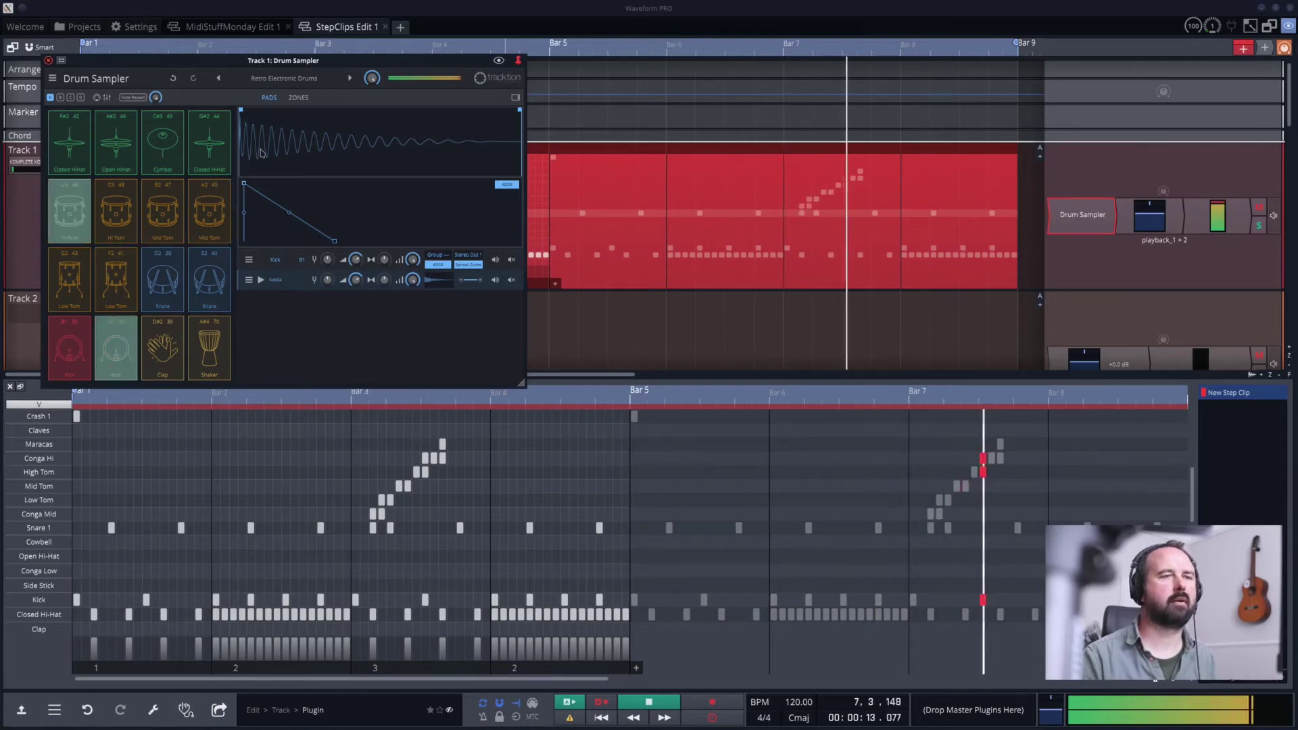
Switch Track 1's Drum Sampler to the AVL Red Zepplin preset, audition the pattern and close the sampler.
{"action": "left_click", "coordinate": [283, 77]}
{"action": "left_click", "coordinate": [270, 114]}
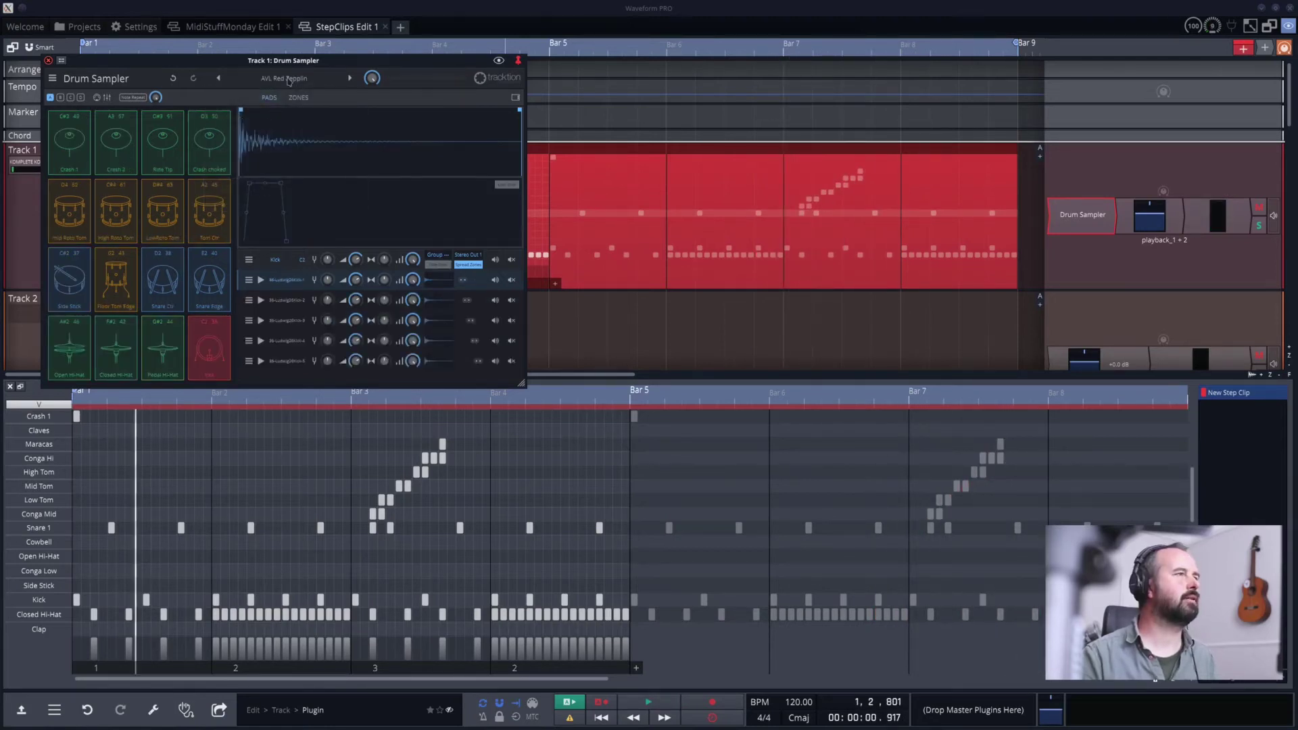
{"action": "key", "text": "space"}
{"action": "left_click_drag", "start_coordinate": [287, 60], "coordinate": [539, 318]}
{"action": "key", "text": "space"}
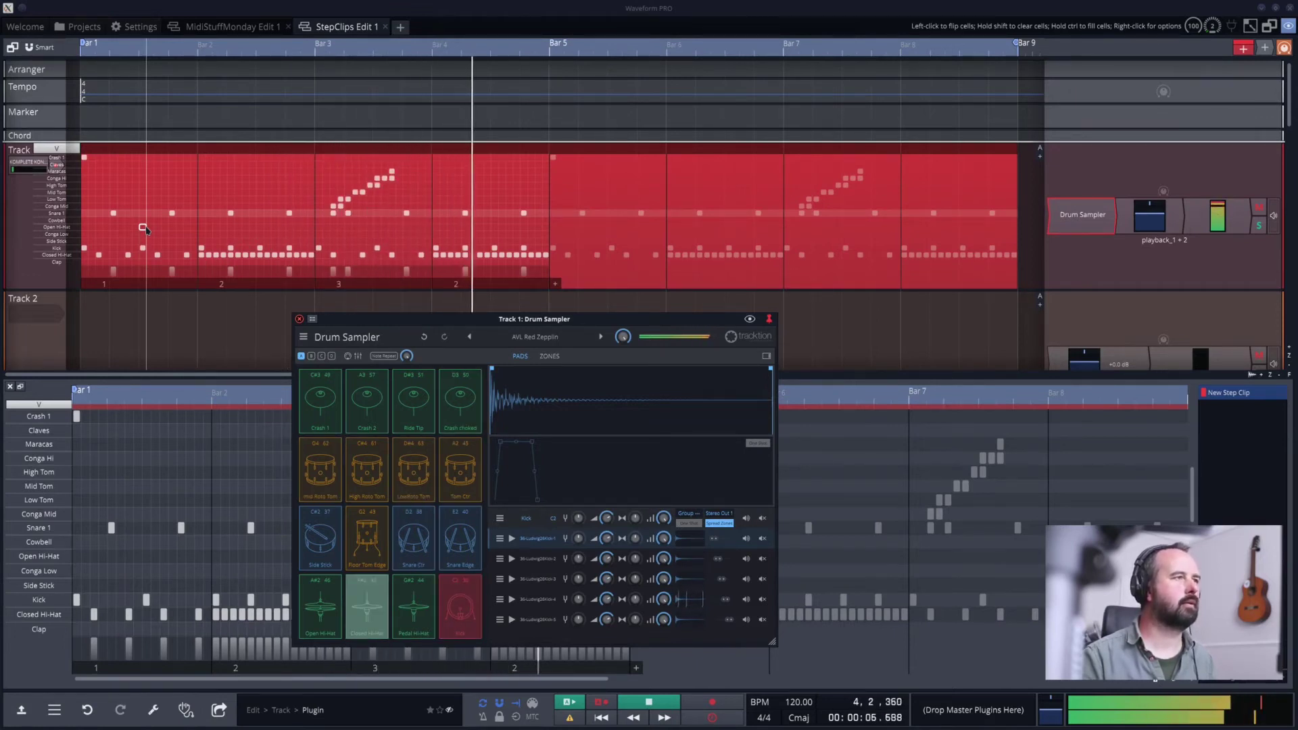
{"action": "key", "text": "space"}
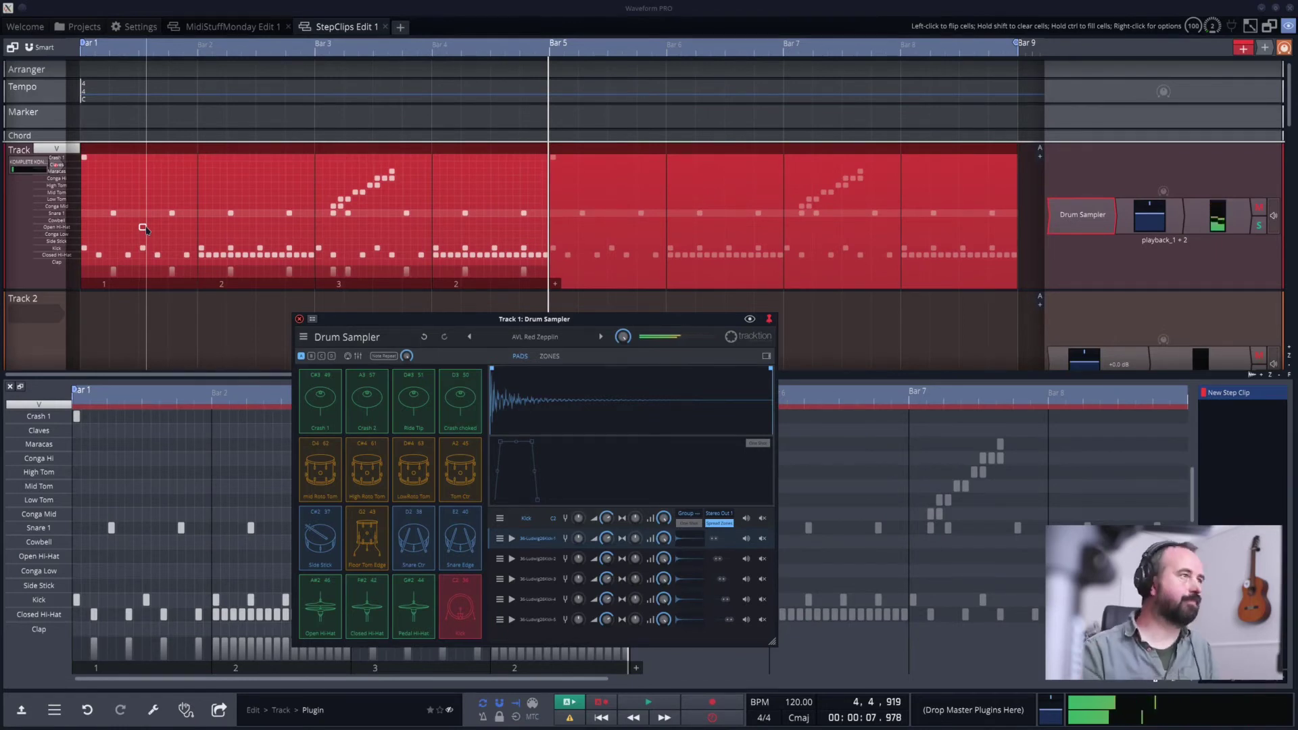
{"action": "left_click", "coordinate": [299, 318]}
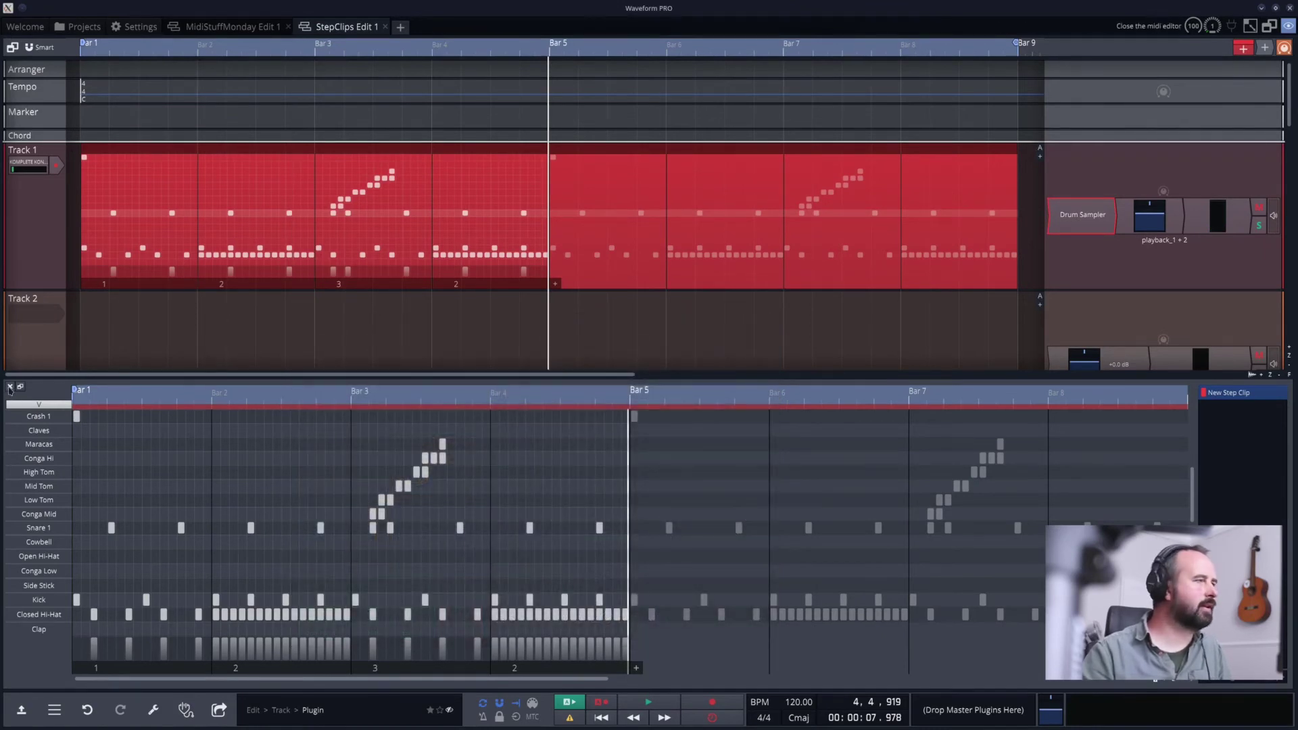
Close the step clip editor and copy Track 1's step clip onto Track 2 at Bar 1.
{"action": "left_click", "coordinate": [10, 388]}
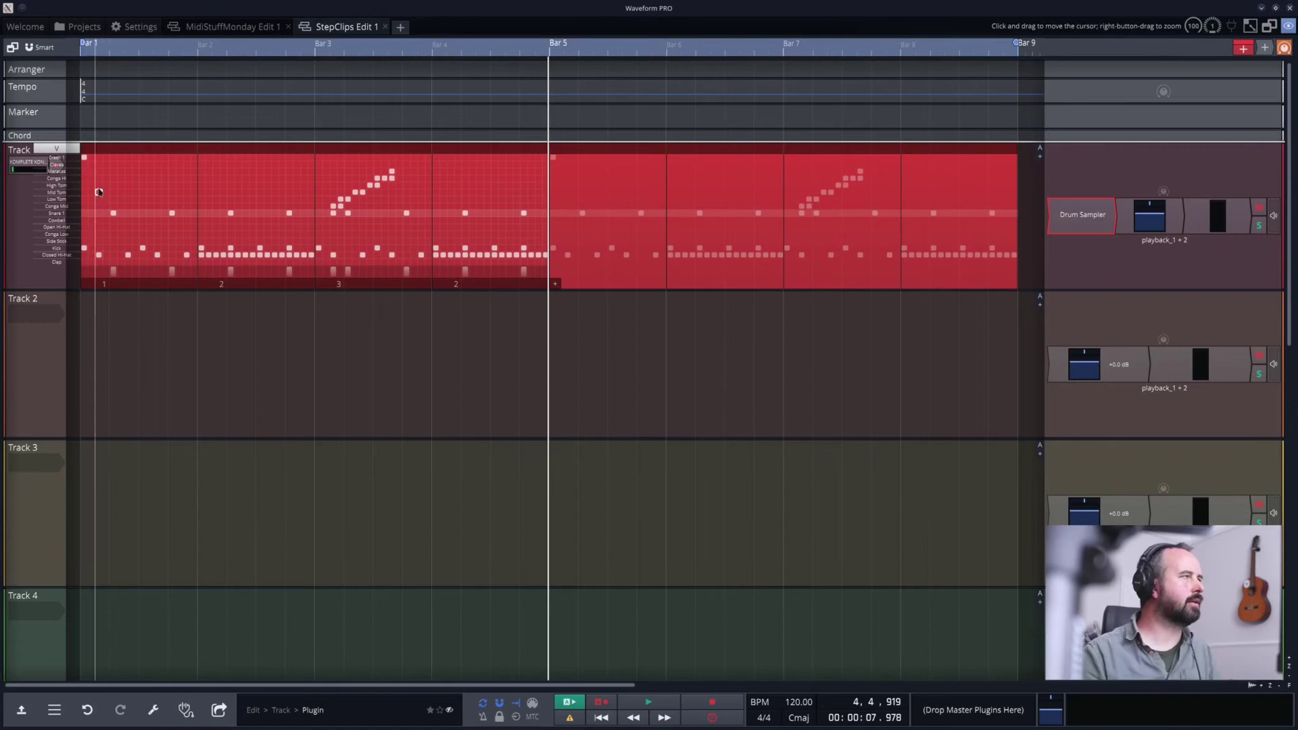
{"action": "left_click_drag", "start_coordinate": [119, 148], "coordinate": [112, 333]}
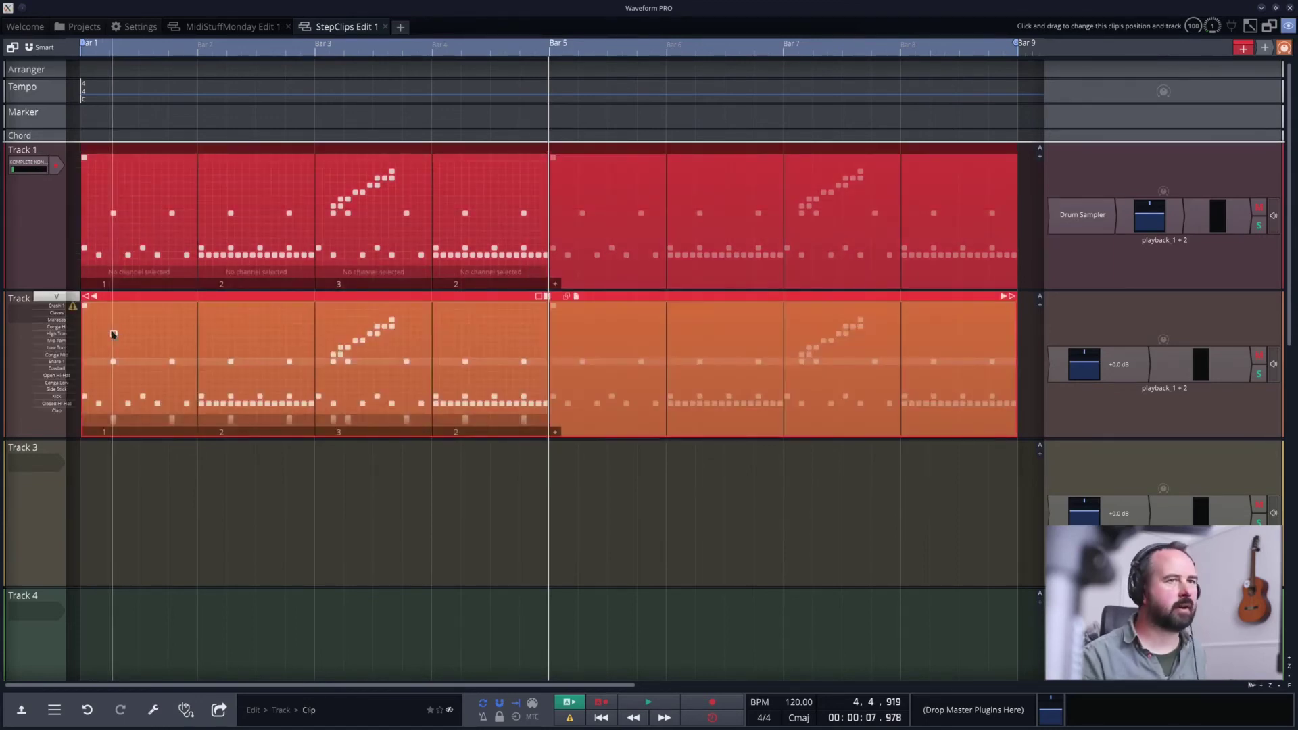
Add a Drum Sampler ahead of Track 2's volume and pan plugin and load the Retro Electronic Drums preset.
{"action": "right_click", "coordinate": [1057, 363]}
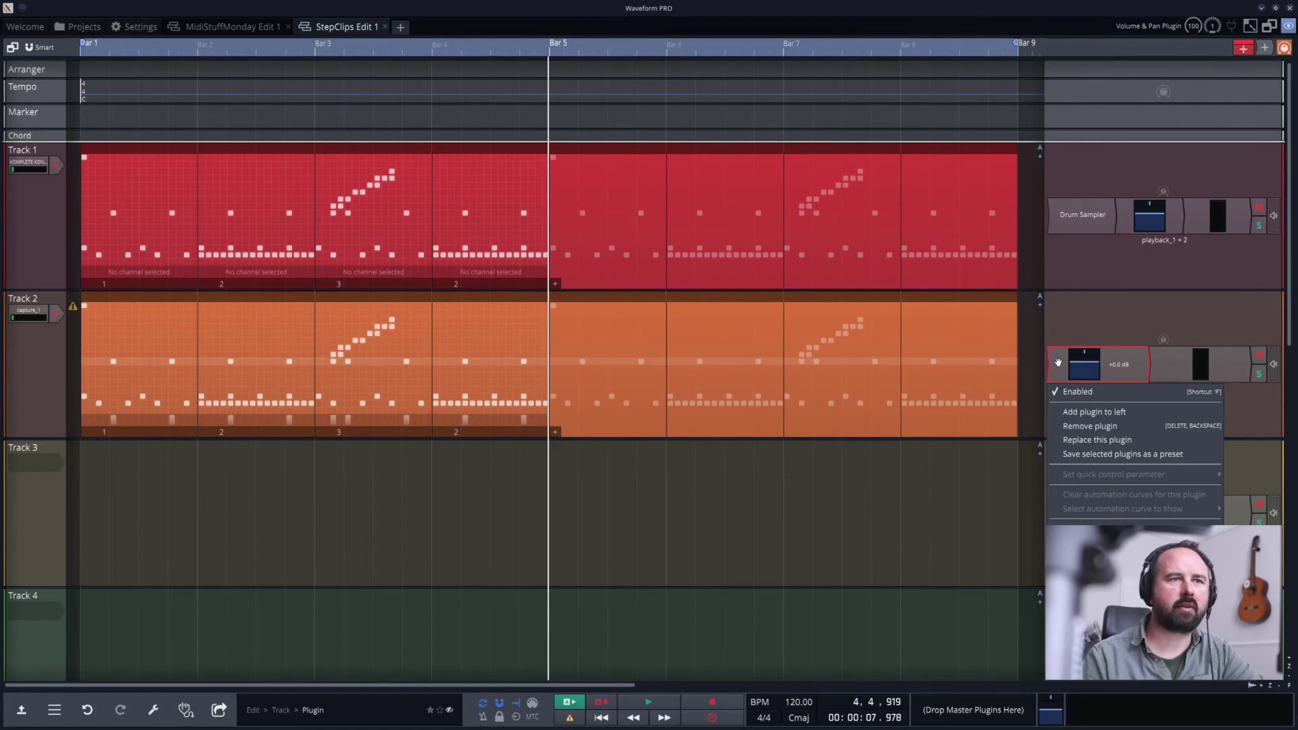
{"action": "left_click", "coordinate": [1078, 419]}
{"action": "mouse_move", "coordinate": [1061, 22]}
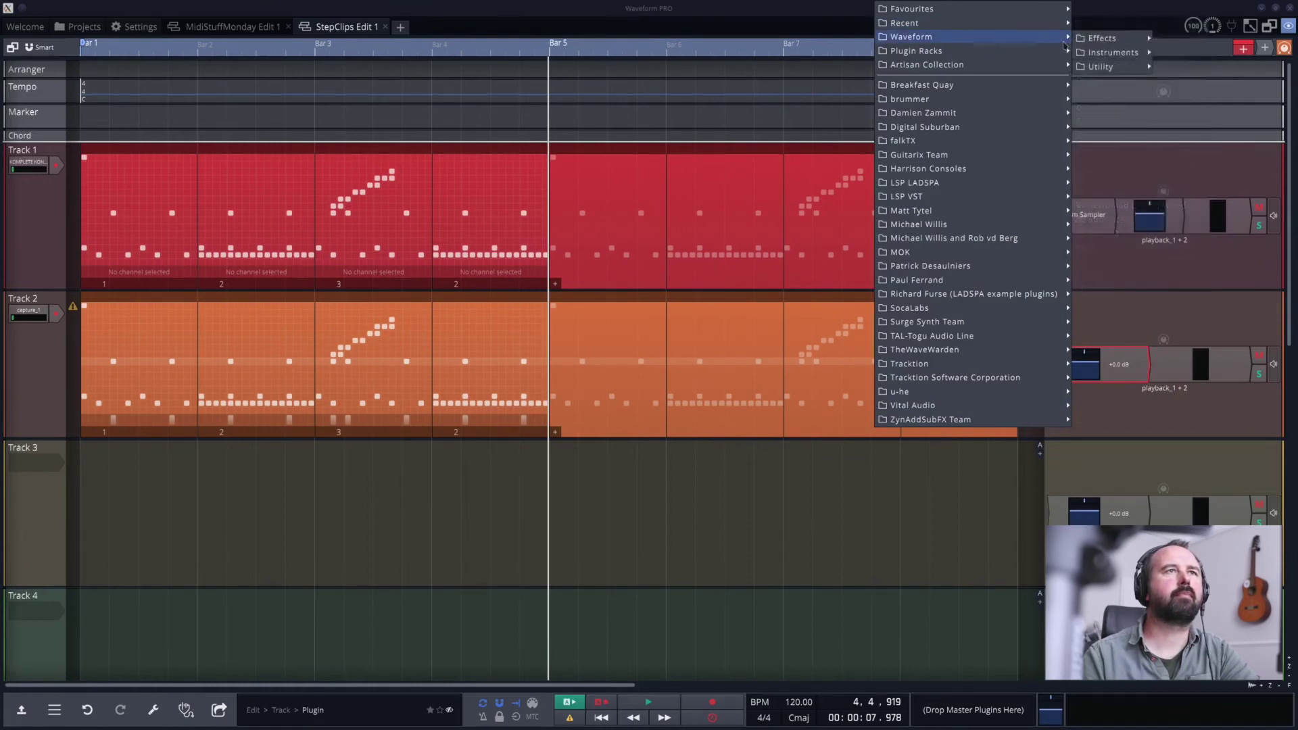
{"action": "mouse_move", "coordinate": [1118, 53]}
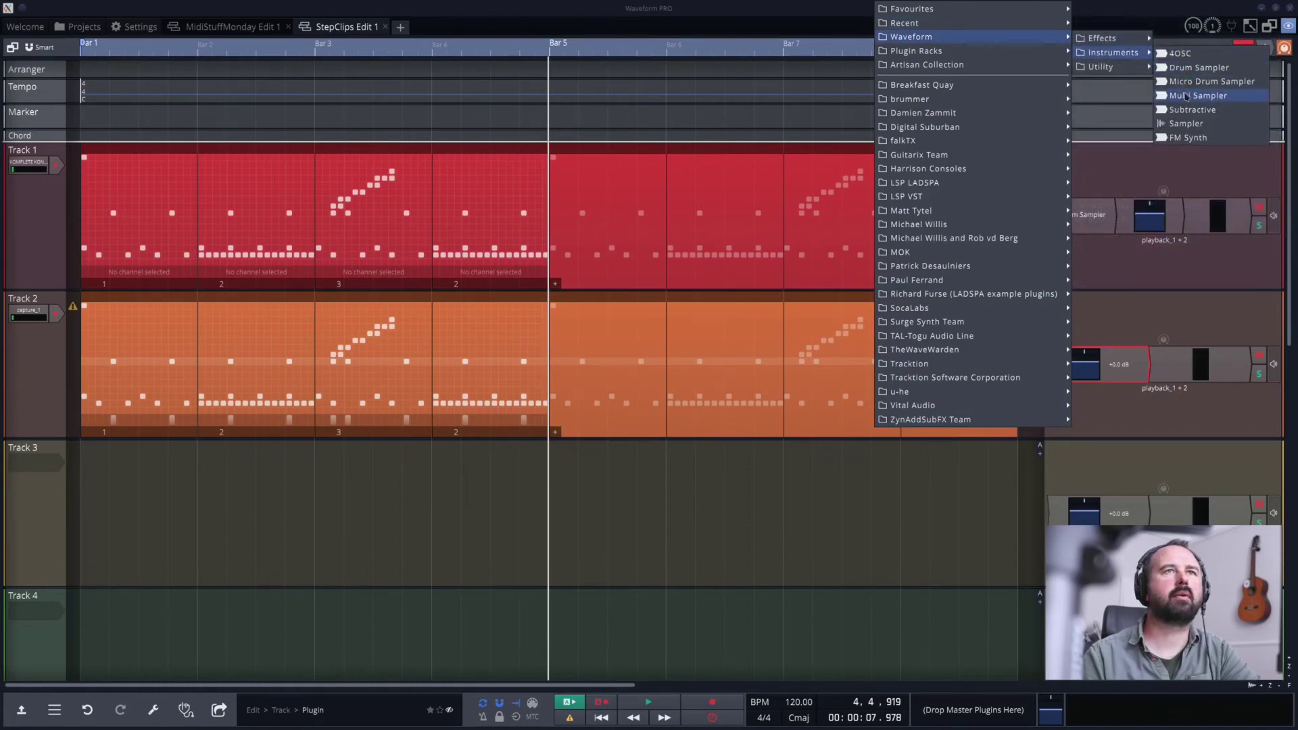
{"action": "left_click", "coordinate": [1198, 68]}
{"action": "left_click", "coordinate": [283, 78]}
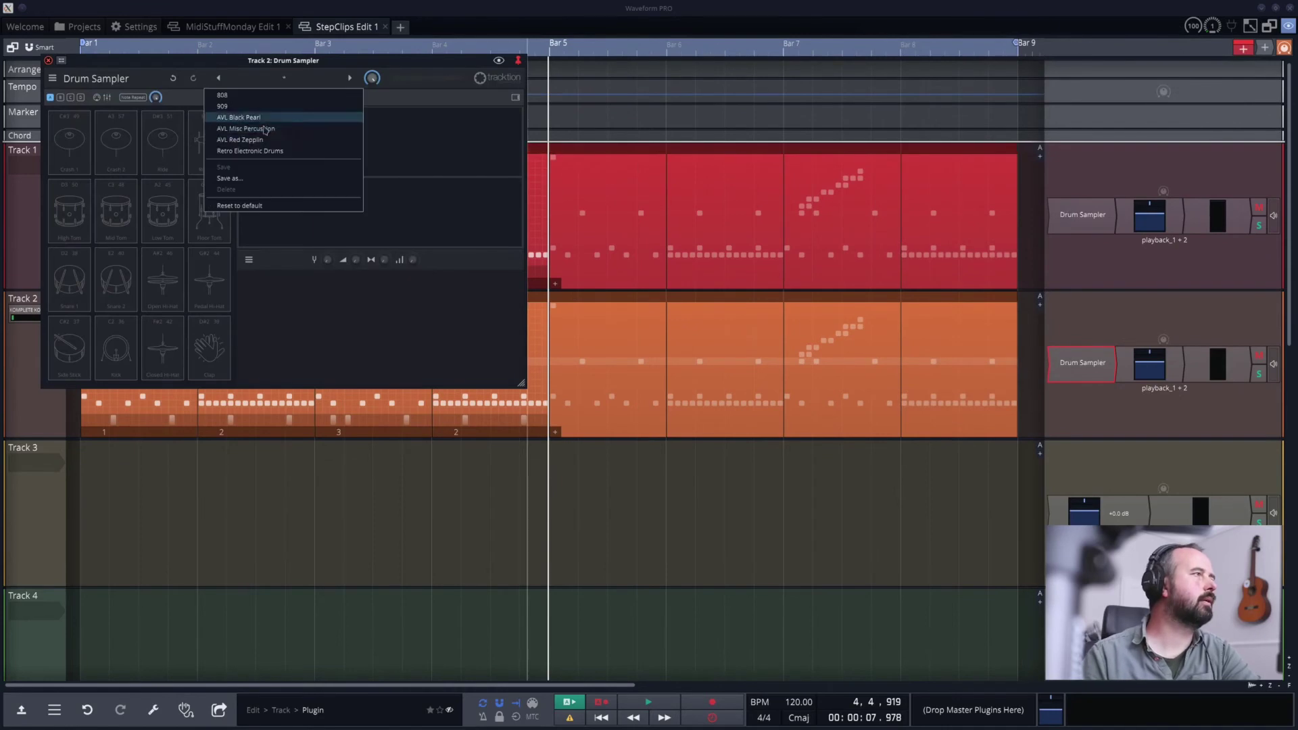
{"action": "left_click", "coordinate": [263, 150]}
{"action": "left_click", "coordinate": [48, 61]}
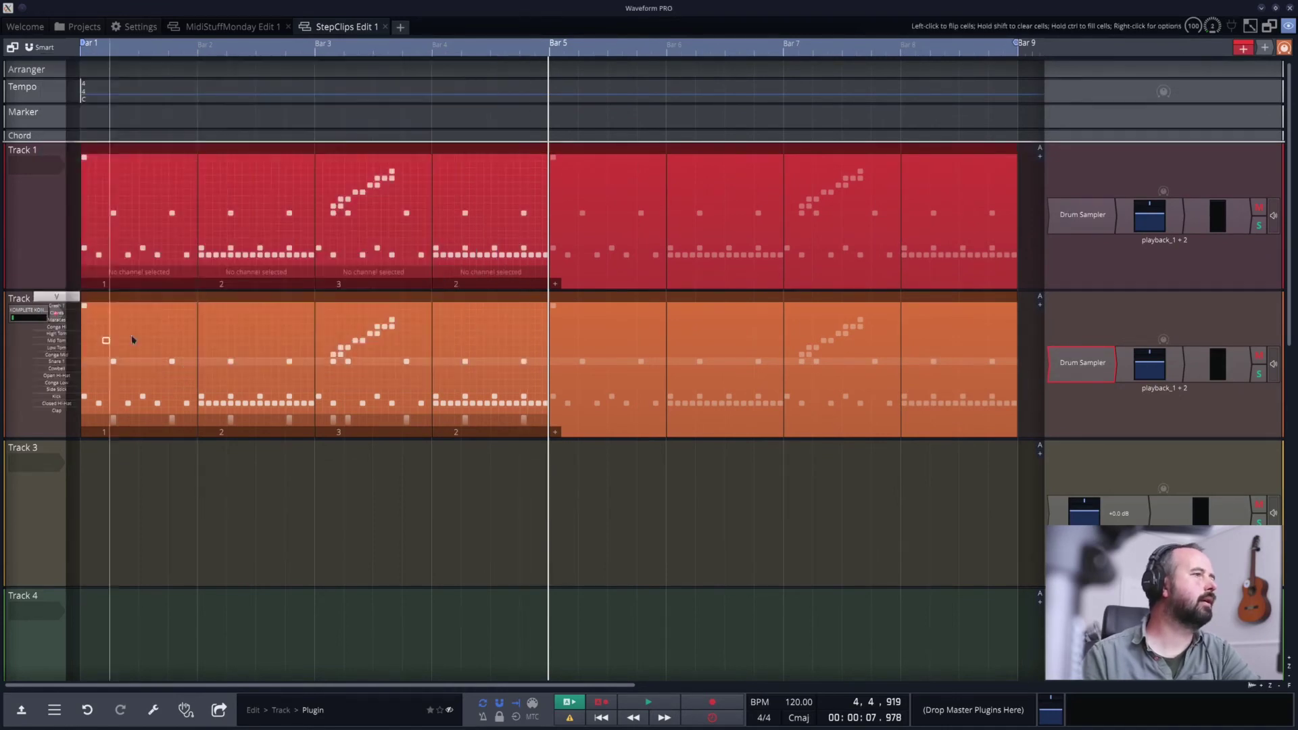
Load the AVL Misc Percussion preset in Track 1's Drum Sampler and show its first bank of pads.
{"action": "double_click", "coordinate": [1082, 214]}
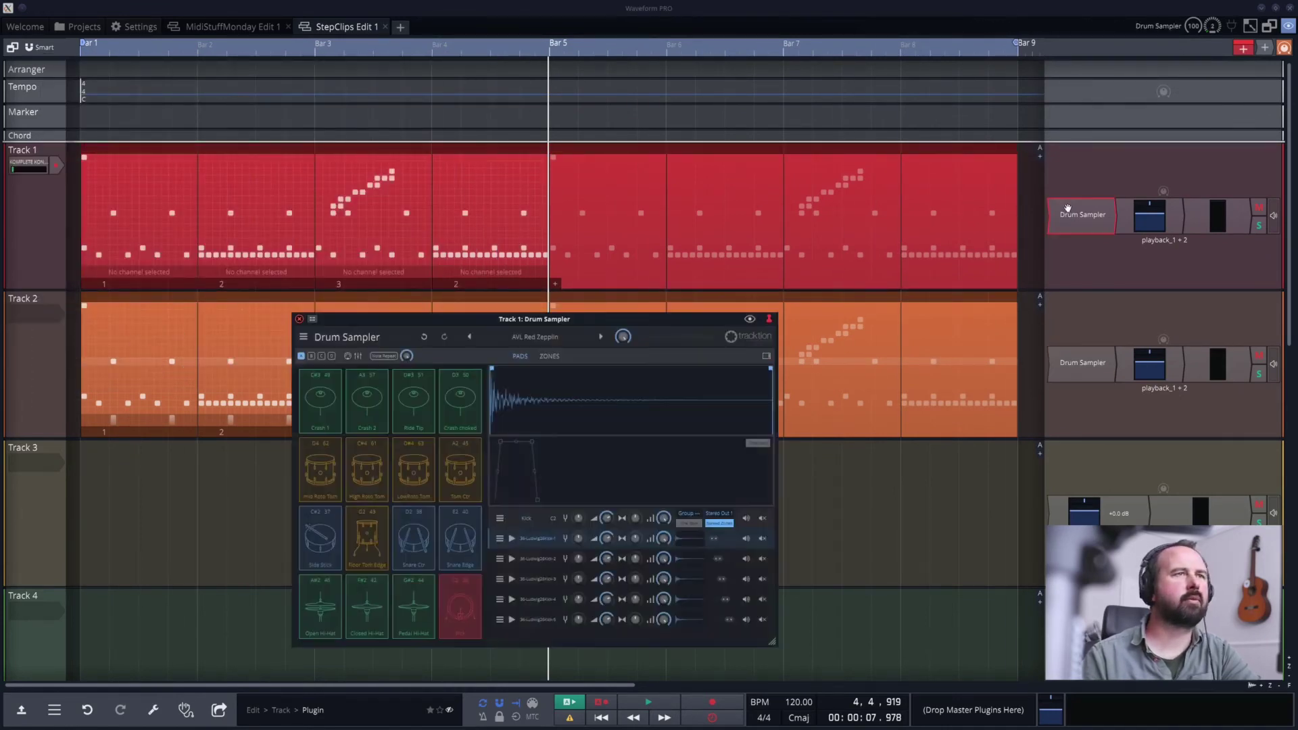
{"action": "left_click", "coordinate": [534, 337]}
{"action": "left_click", "coordinate": [503, 390]}
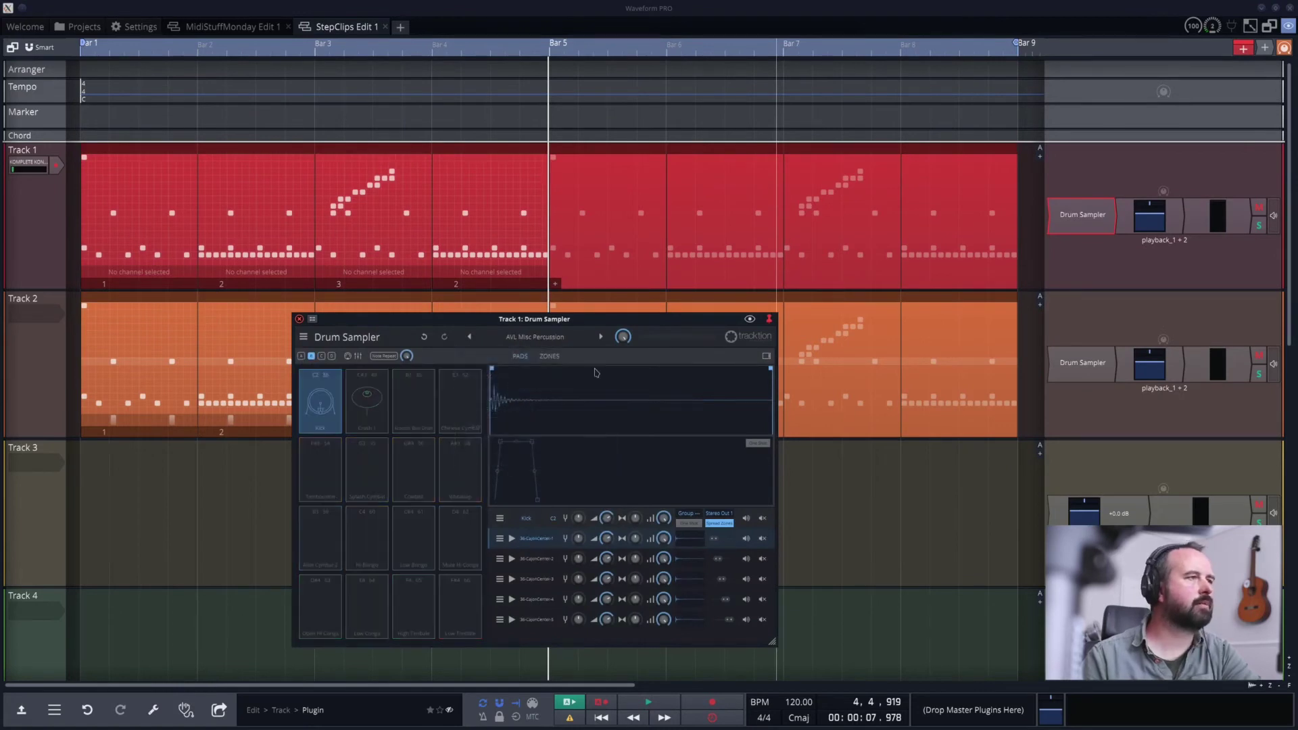
{"action": "left_click", "coordinate": [301, 356]}
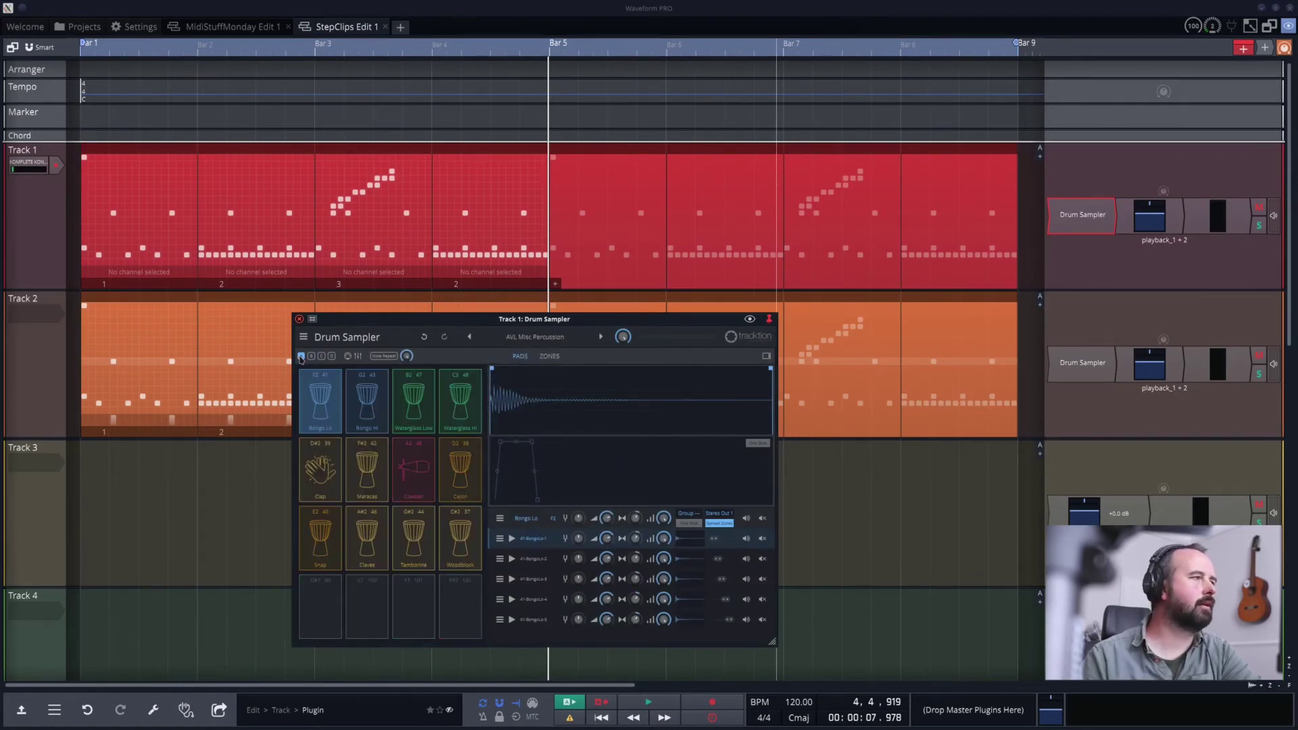
{"action": "left_click", "coordinate": [299, 319]}
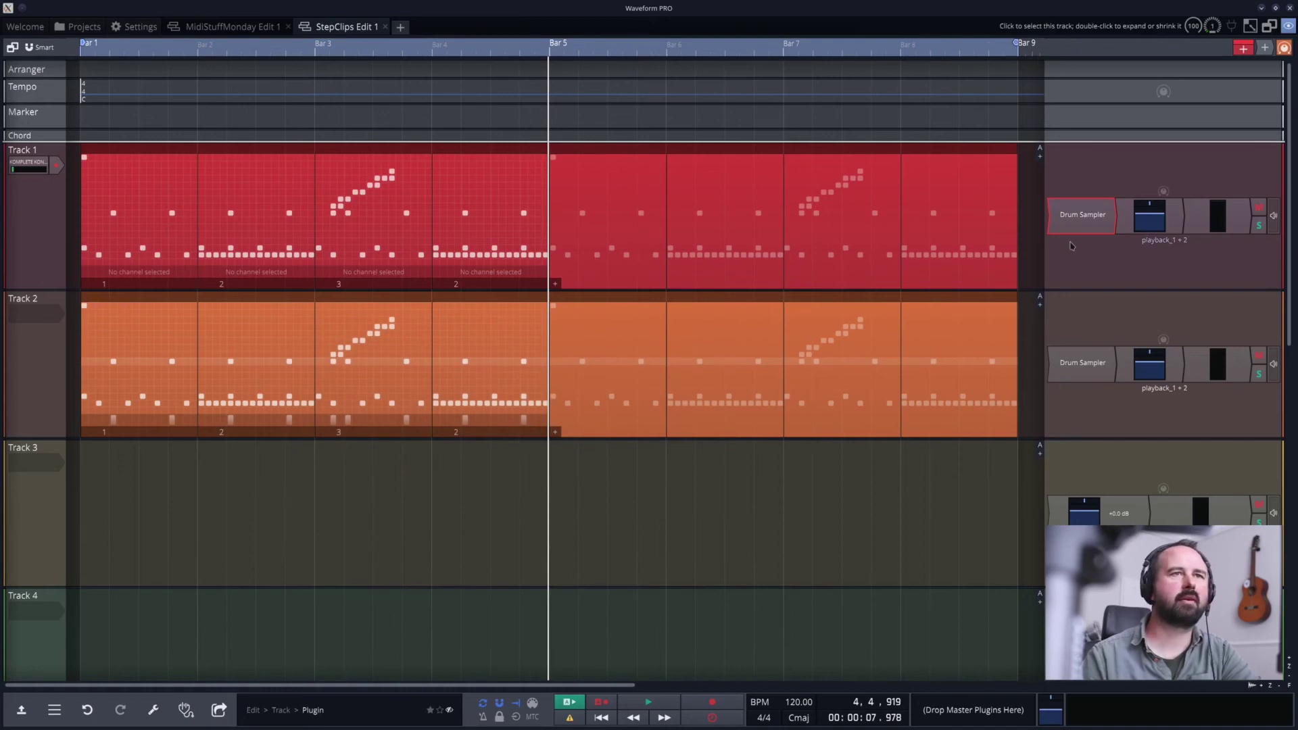
Play both tracks from the start while panning Track 1 to the left and Track 2 to the right.
{"action": "key", "text": "Home"}
{"action": "key", "text": "space"}
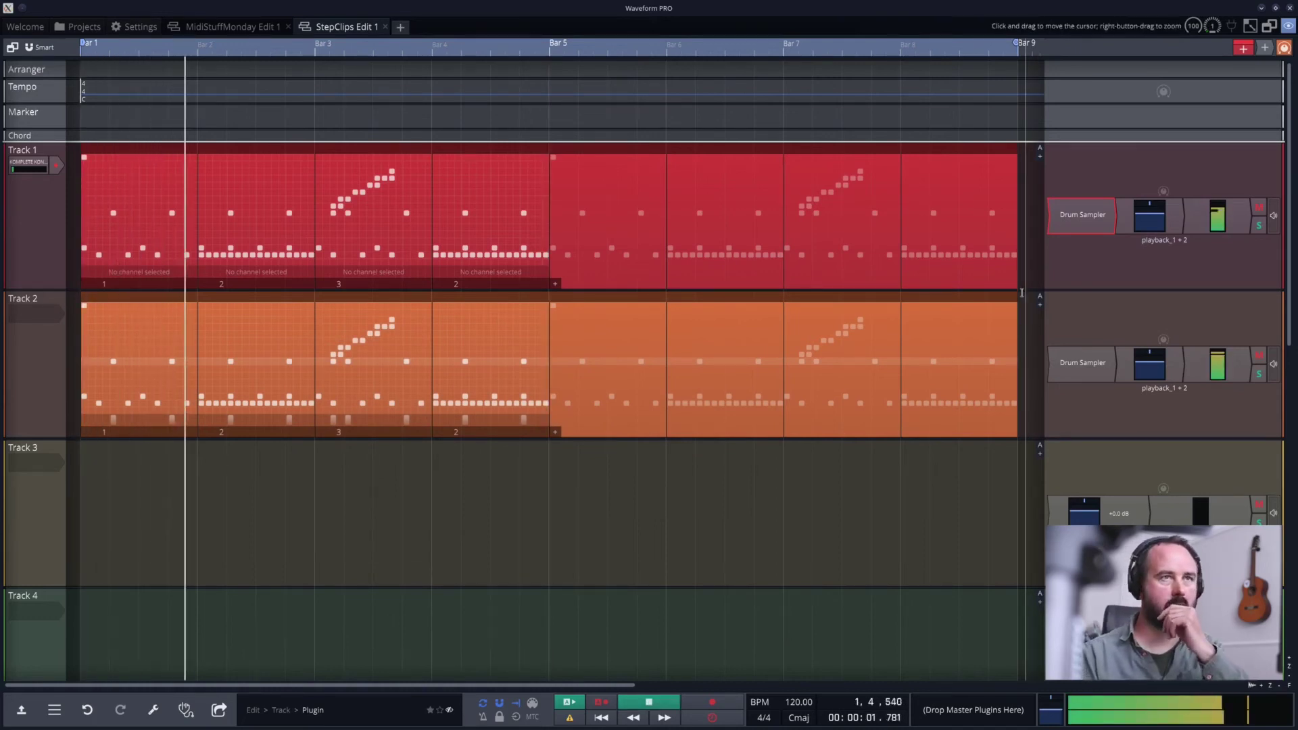
{"action": "left_click_drag", "start_coordinate": [1134, 200], "coordinate": [1075, 211]}
{"action": "left_click_drag", "start_coordinate": [1145, 348], "coordinate": [1222, 348]}
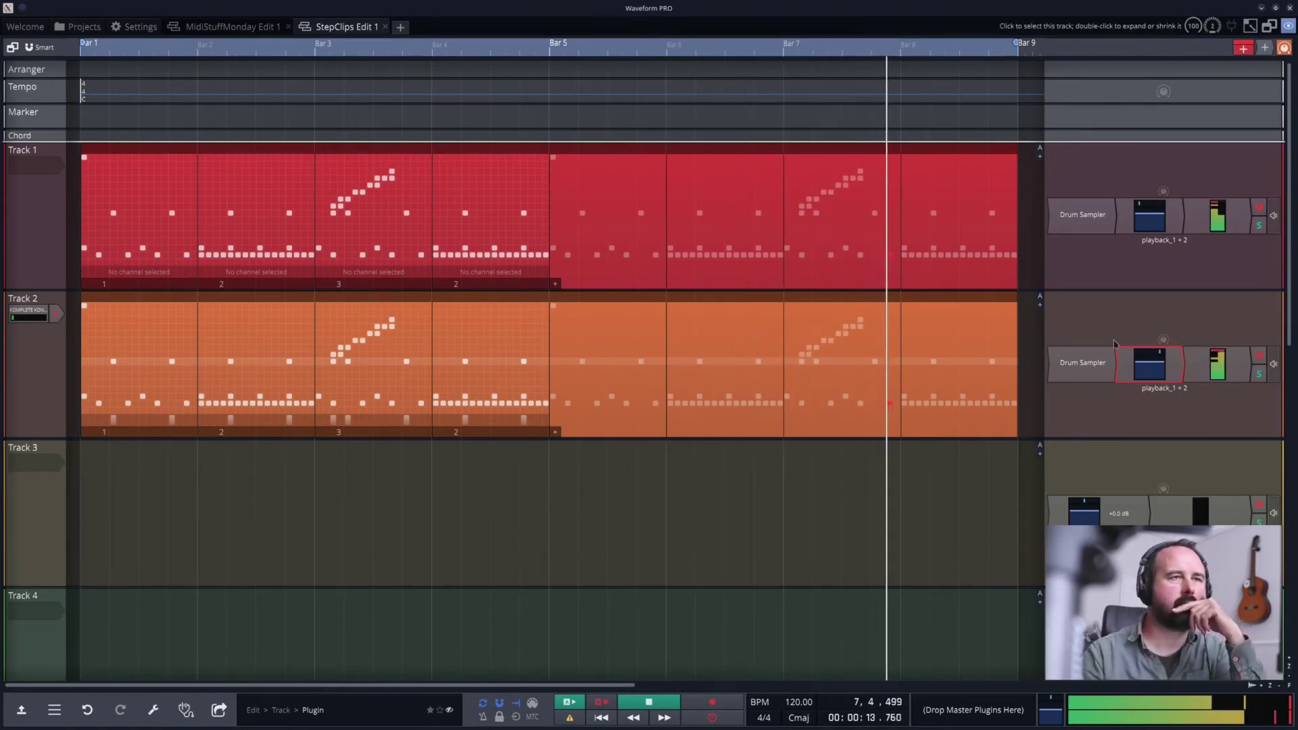
{"action": "key", "text": "space"}
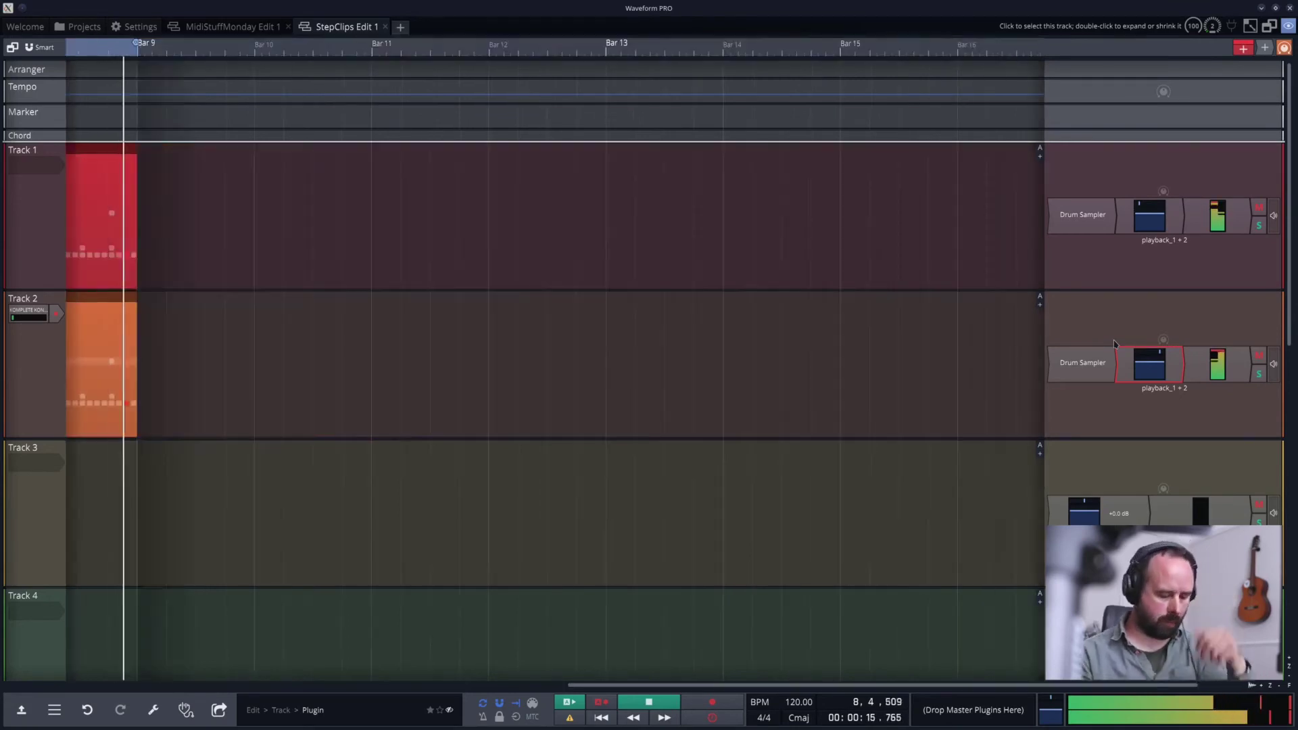
Replace Track 2's Drum Sampler with the Tracktion Collective synth, keeping its Bright Grand Piano WMF sound.
{"action": "double_click", "coordinate": [1083, 363]}
{"action": "right_click", "coordinate": [1086, 372]}
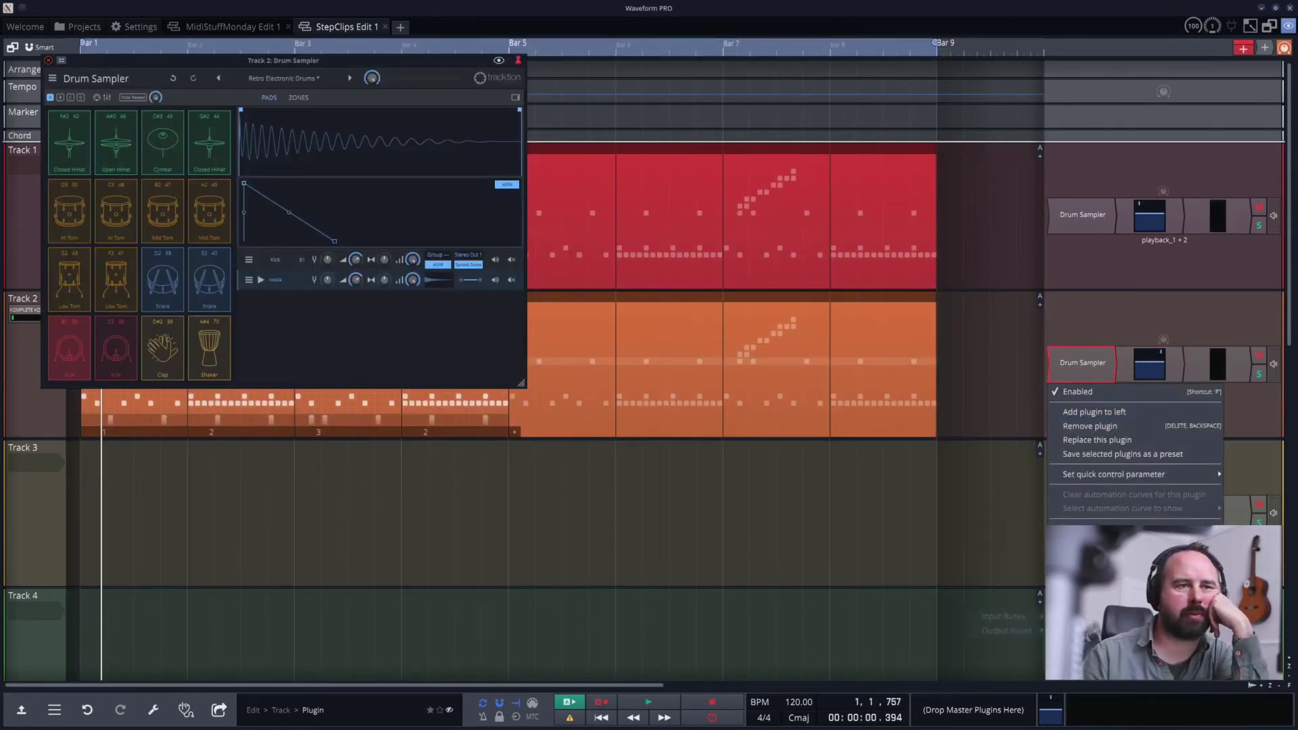
{"action": "left_click", "coordinate": [1087, 441]}
{"action": "mouse_move", "coordinate": [933, 54]}
{"action": "mouse_move", "coordinate": [1000, 379]}
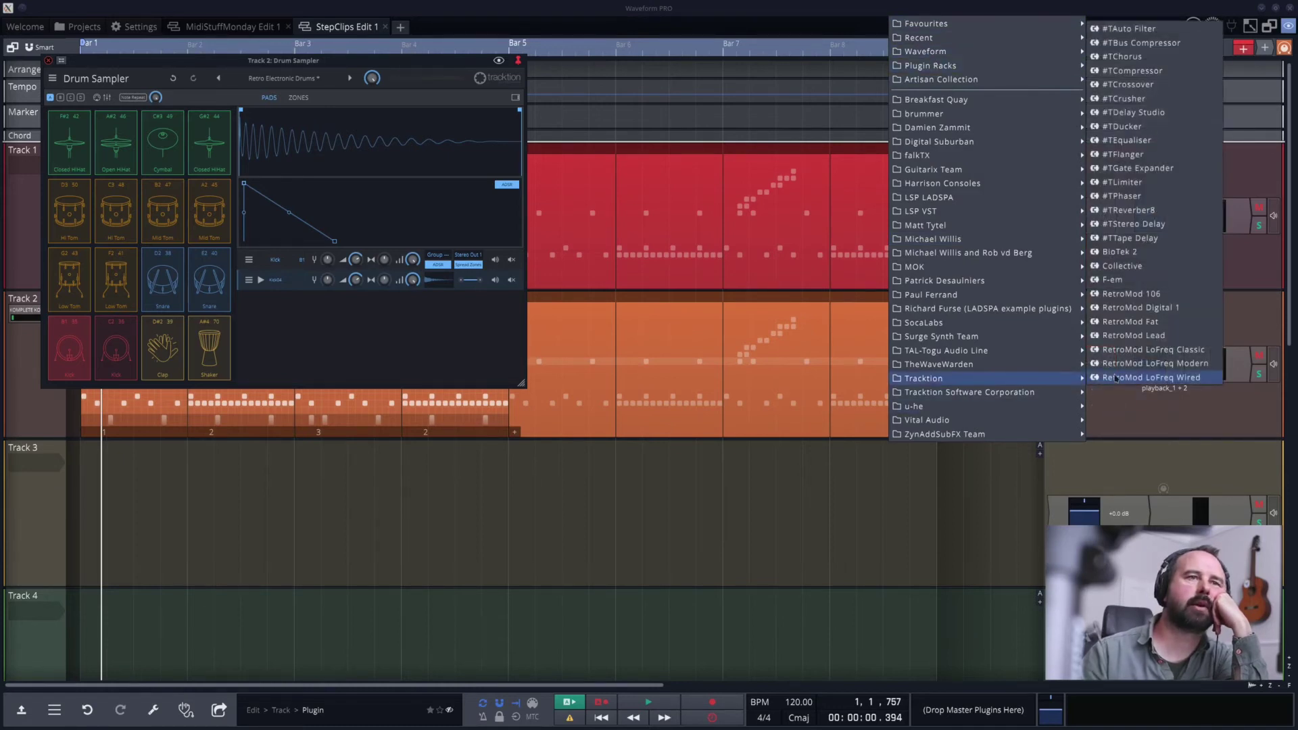
{"action": "left_click", "coordinate": [1122, 266]}
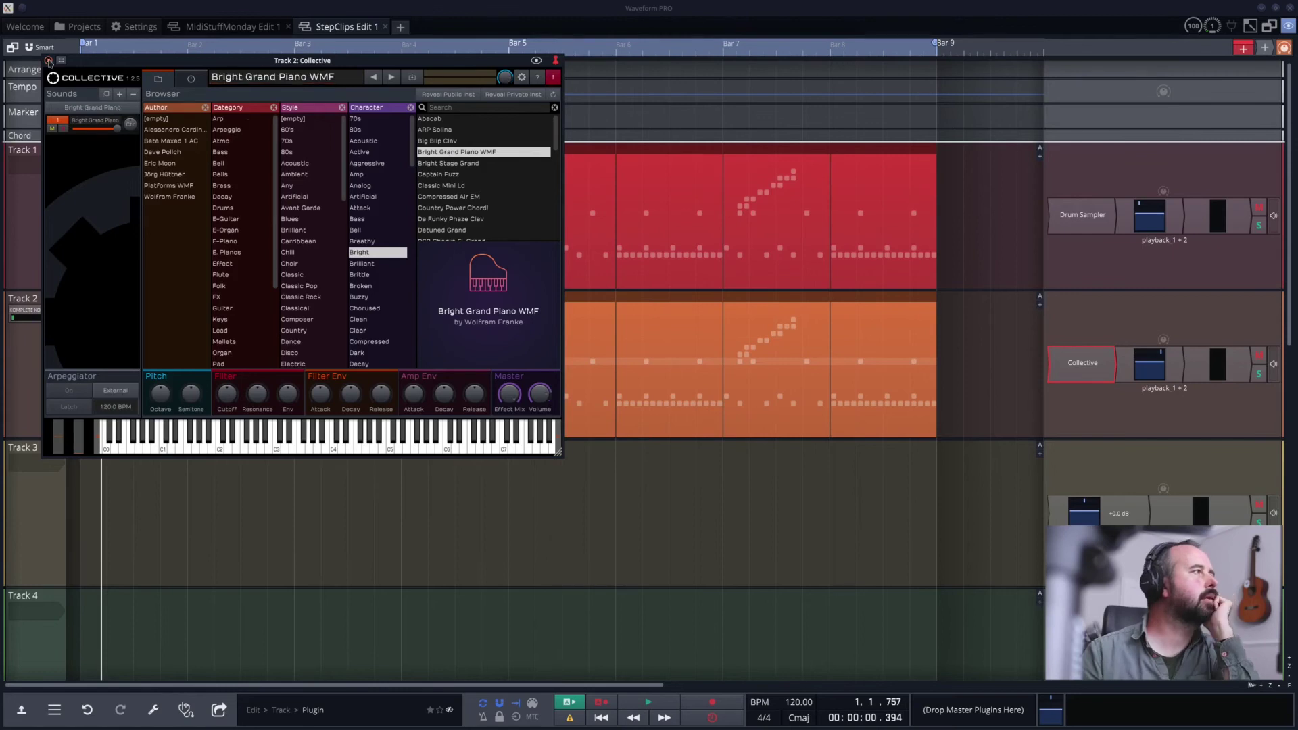
{"action": "left_click", "coordinate": [48, 60]}
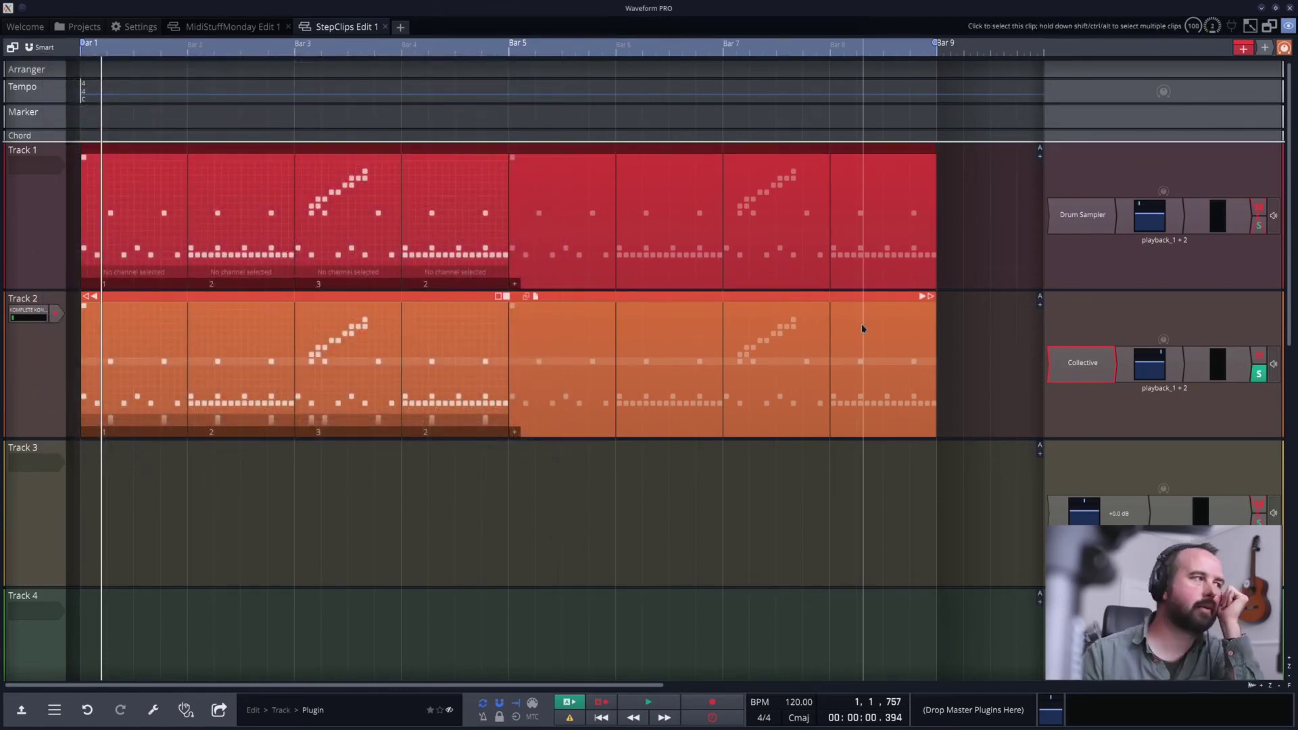
Listen to soloed Track 2 with its piano sound and convert its step clip to a MIDI clip.
{"action": "key", "text": "space"}
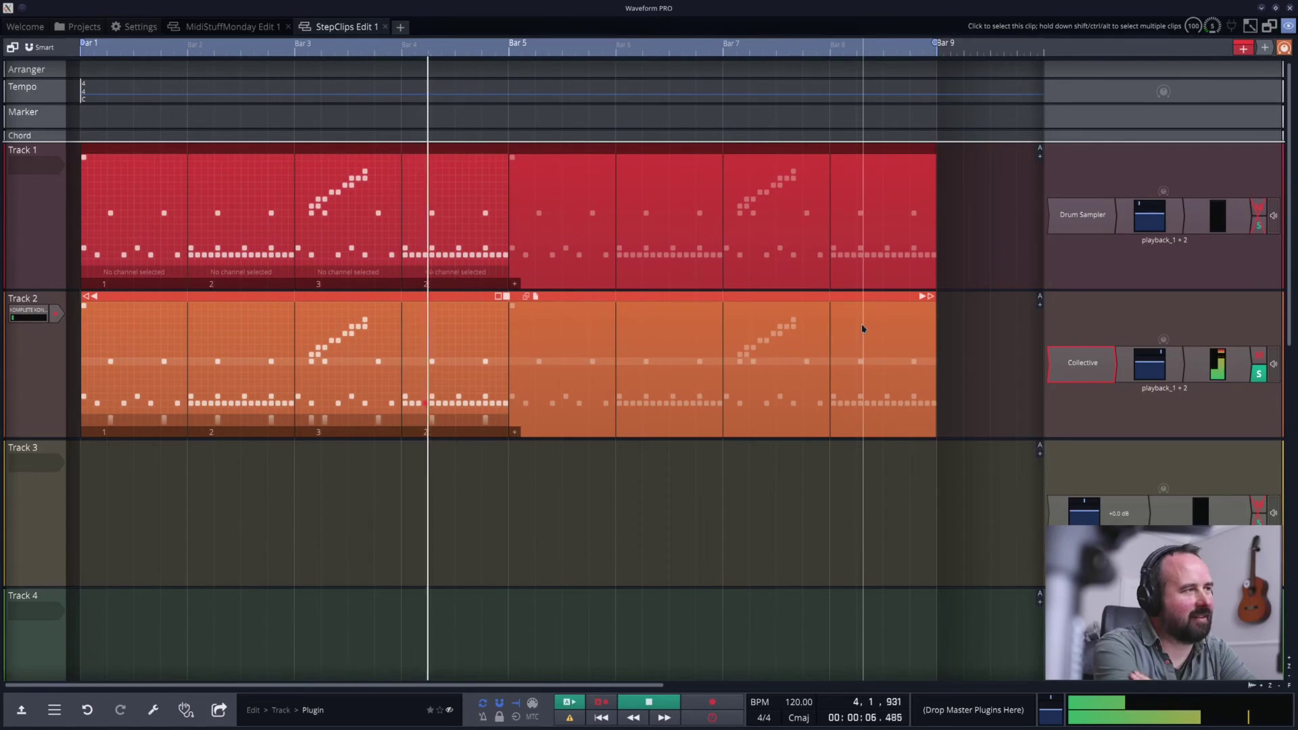
{"action": "key", "text": "space"}
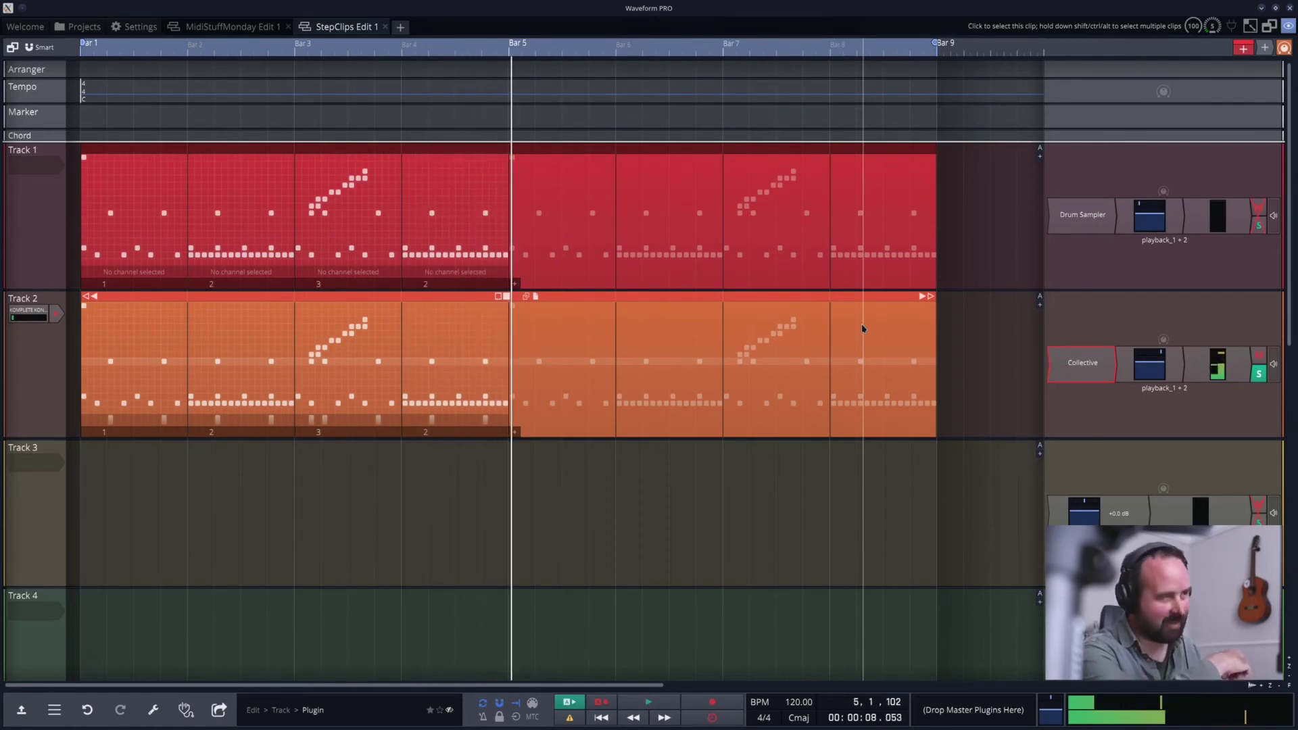
{"action": "right_click", "coordinate": [212, 298]}
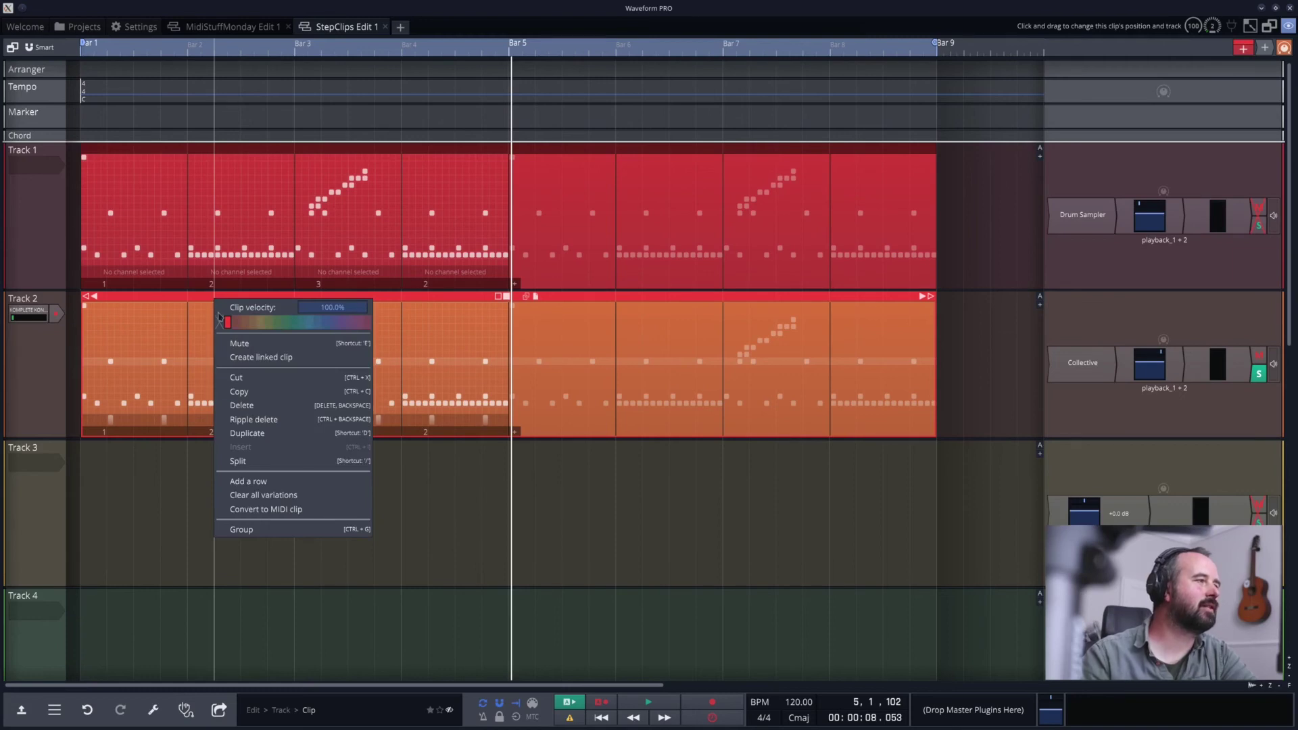
{"action": "left_click", "coordinate": [264, 511]}
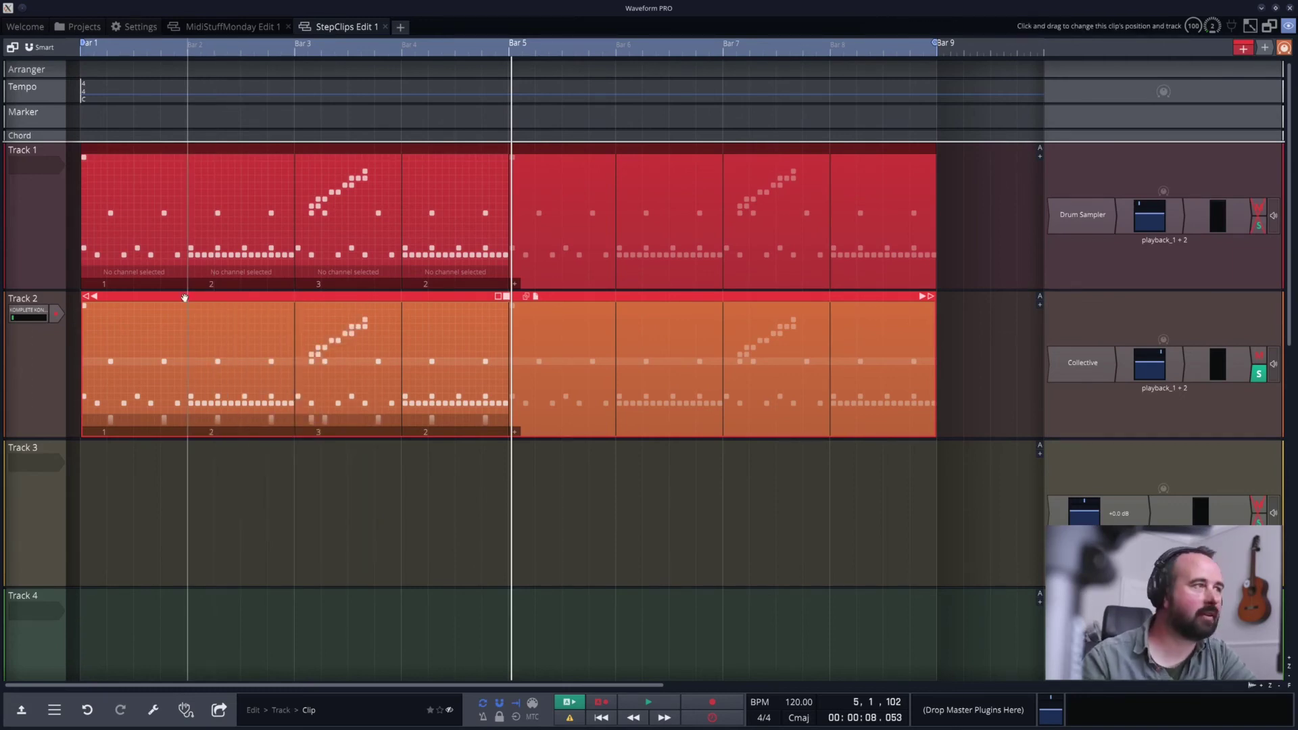
{"action": "right_click", "coordinate": [289, 296]}
{"action": "left_click", "coordinate": [349, 507]}
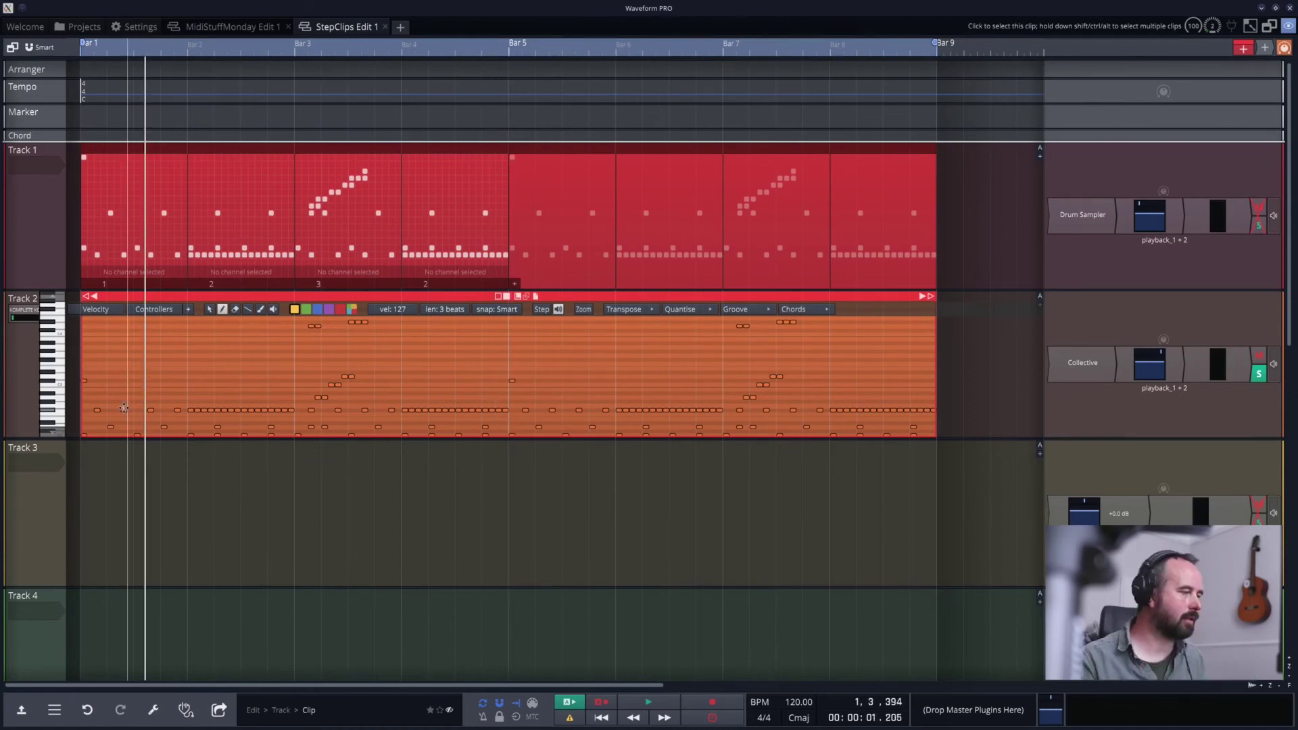
Raise several of the repeated bar 2 notes in Track 2's MIDI clip to higher pitches and play the edited passage.
{"action": "double_click", "coordinate": [143, 297]}
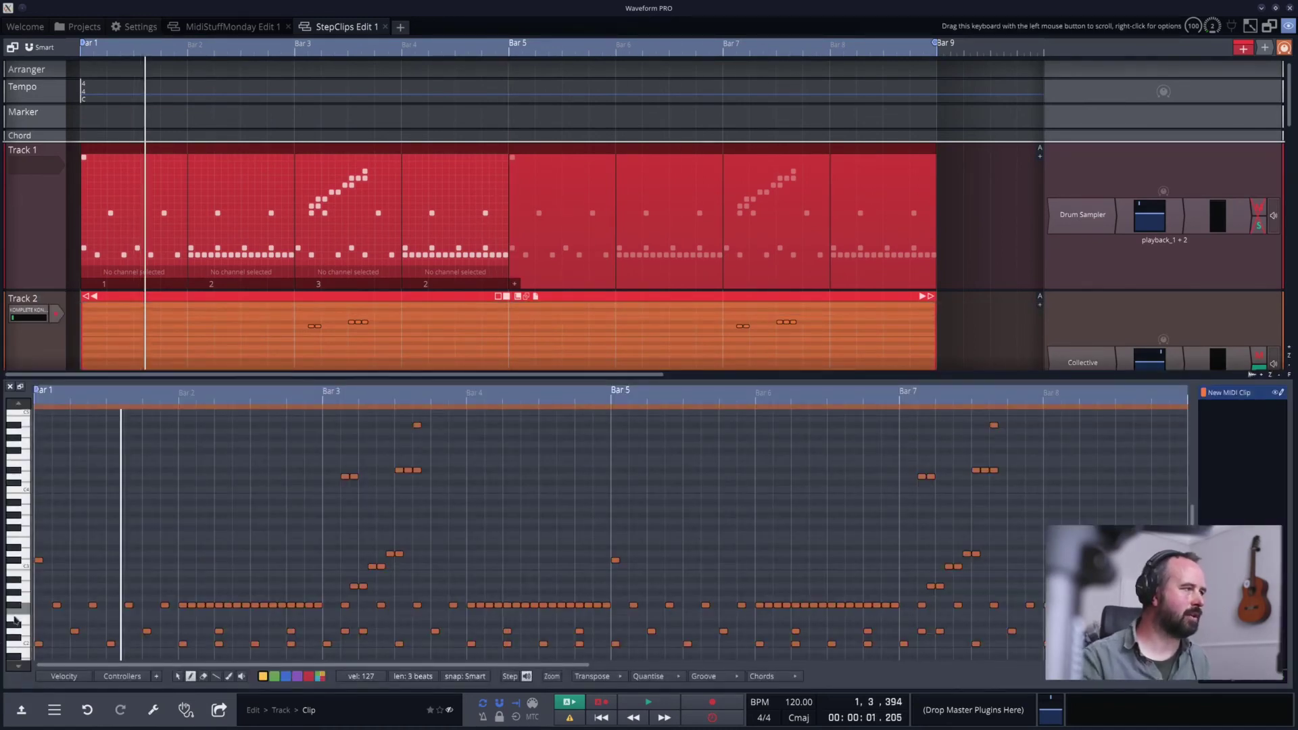
{"action": "left_click", "coordinate": [192, 605]}
{"action": "left_click_drag", "start_coordinate": [192, 604], "coordinate": [195, 561]}
{"action": "left_click_drag", "start_coordinate": [209, 605], "coordinate": [245, 527]}
{"action": "left_click_drag", "start_coordinate": [270, 605], "coordinate": [312, 556]}
{"action": "key", "text": "space"}
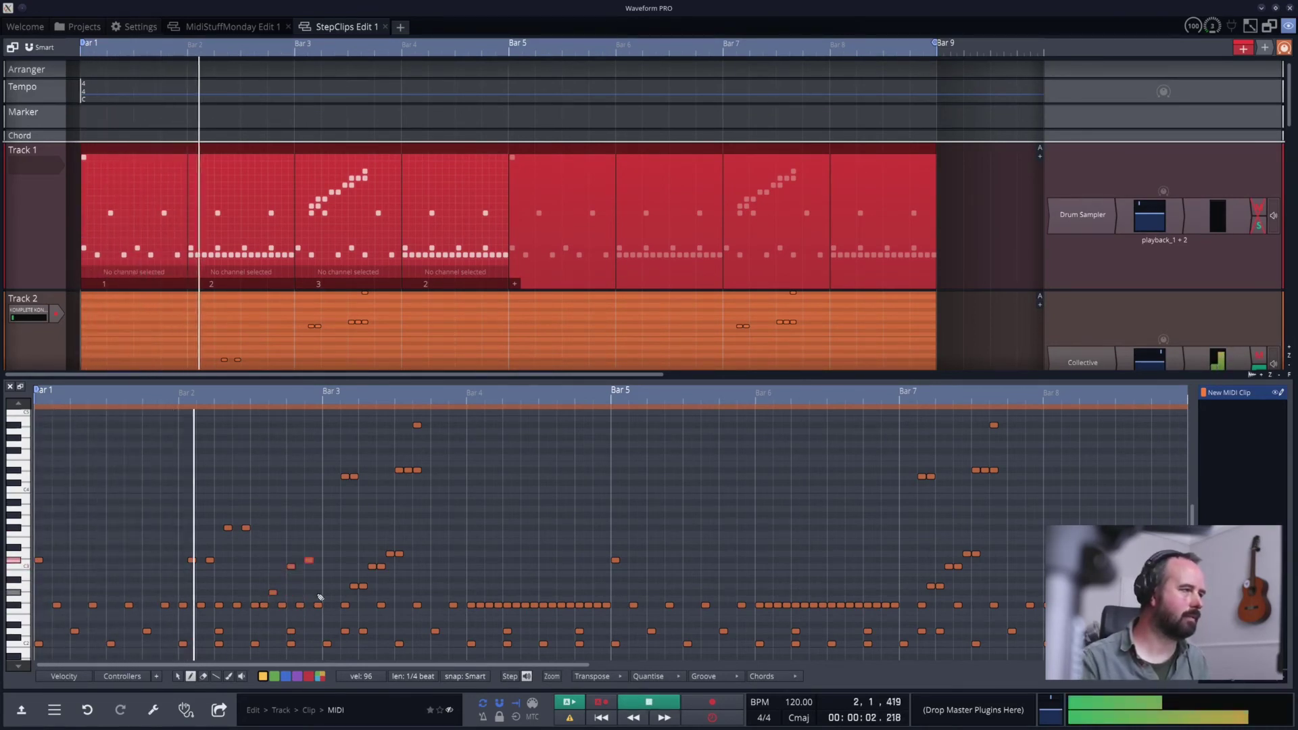
{"action": "key", "text": "space"}
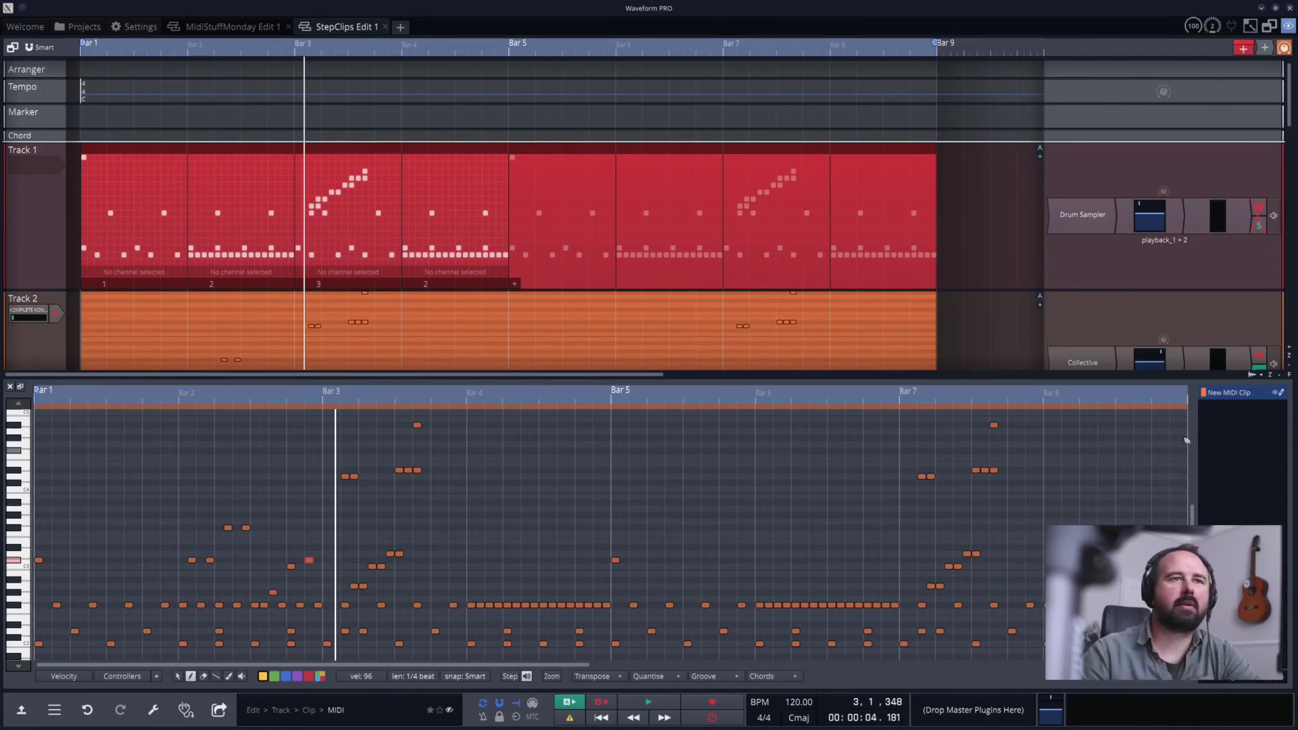
{"action": "left_click", "coordinate": [11, 386]}
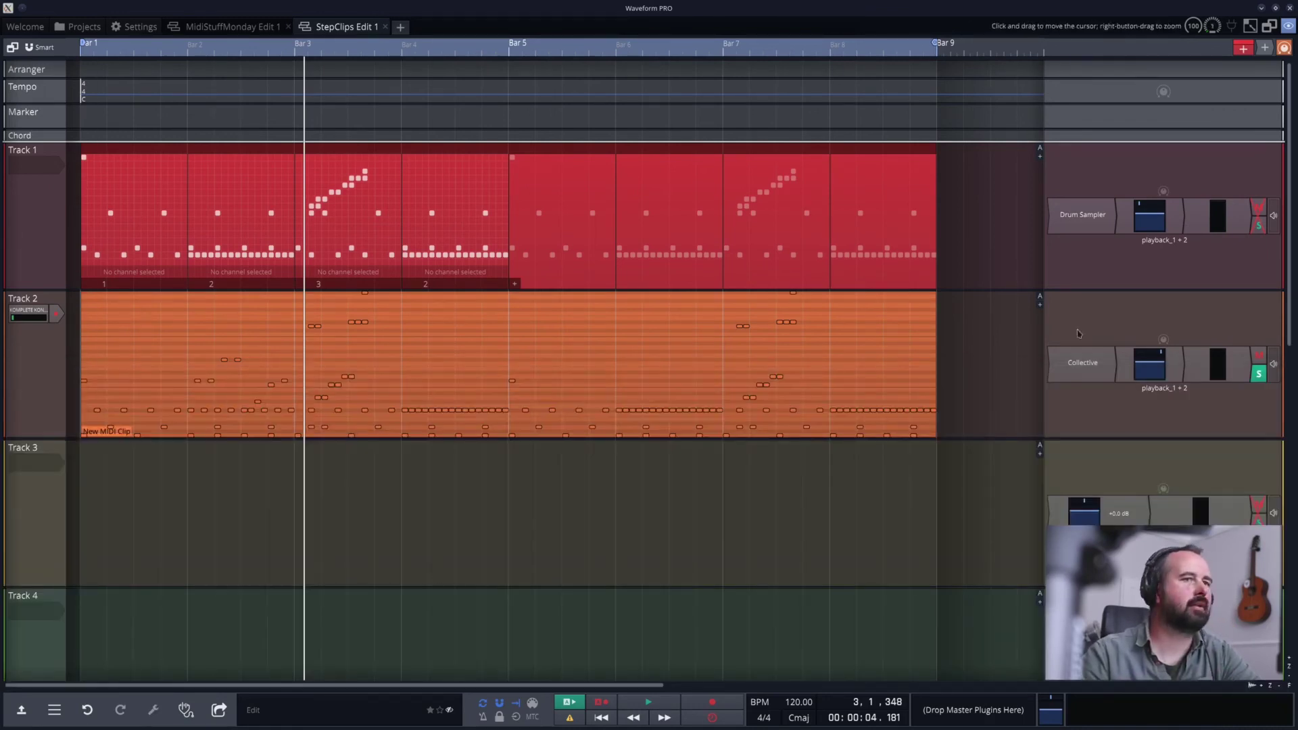
Unsolo Track 2 and play both tracks together from the start.
{"action": "left_click", "coordinate": [1259, 374]}
{"action": "key", "text": "Home"}
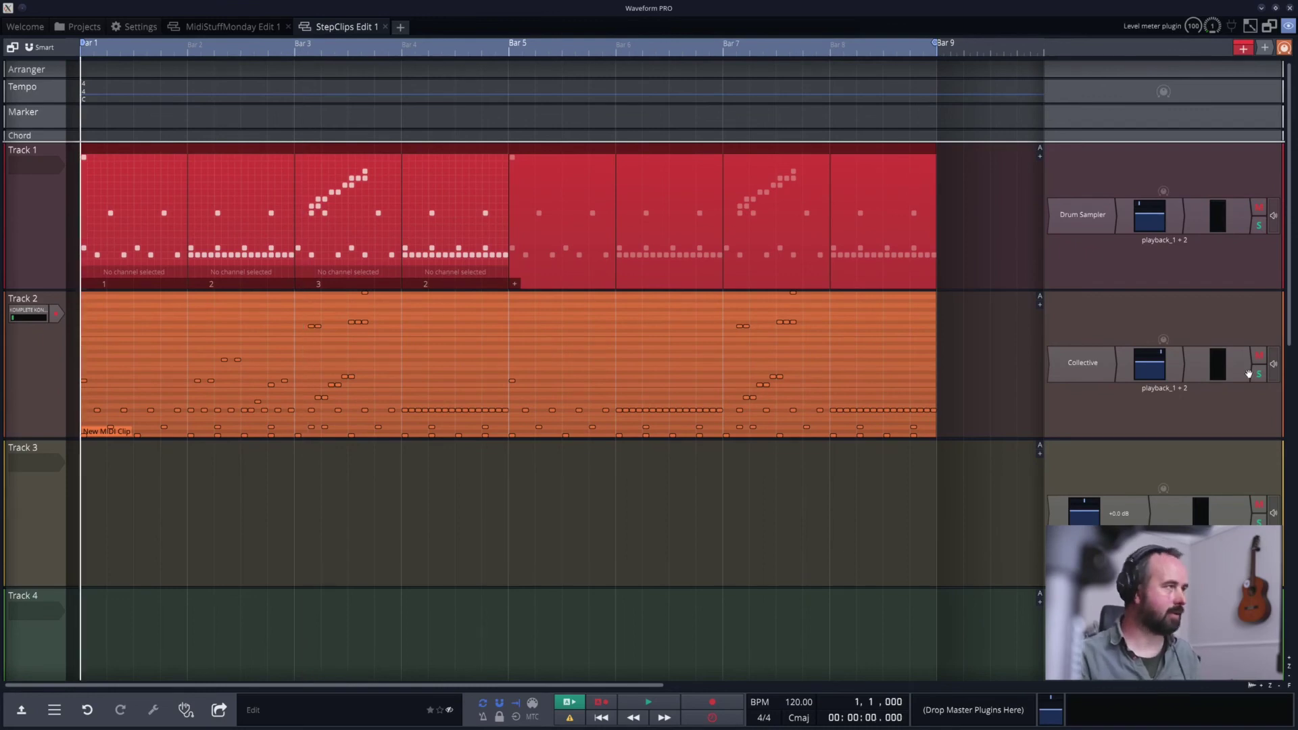
{"action": "key", "text": "space"}
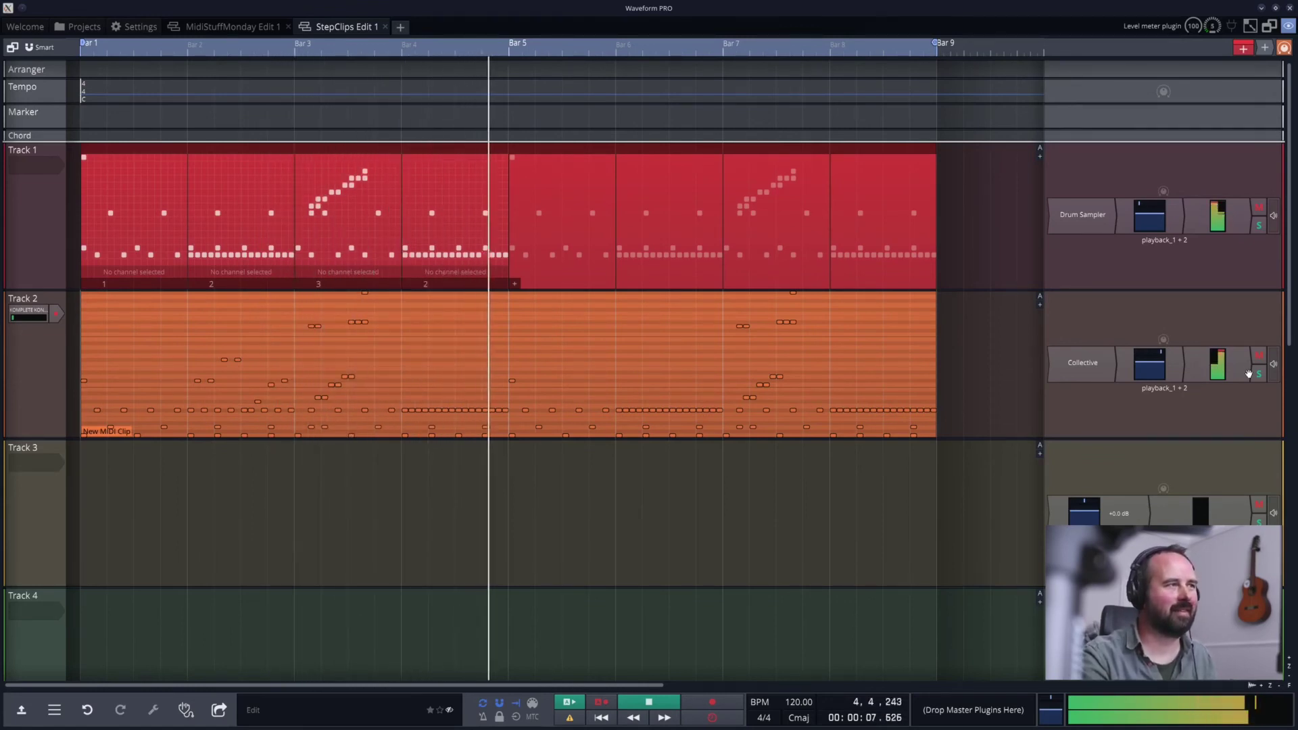
{"action": "key", "text": "space"}
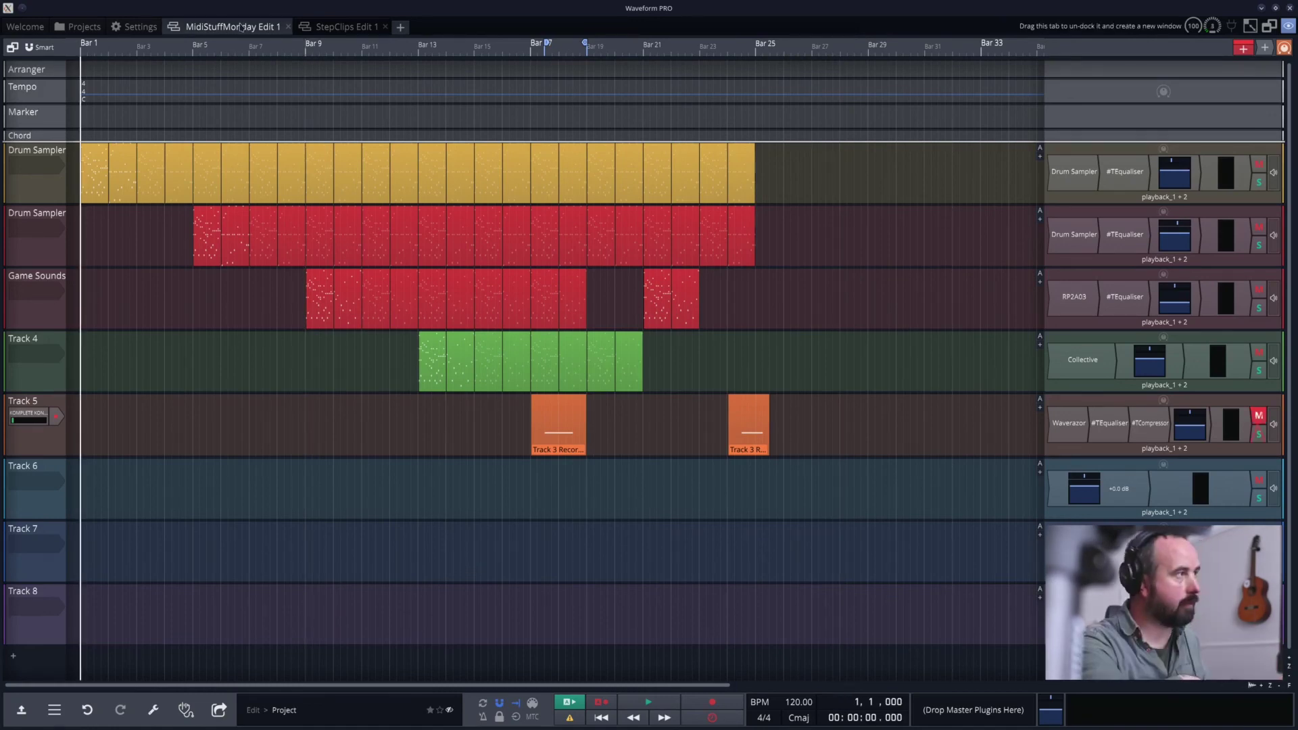
Play the MidiStuffMonday Edit 1 arrangement from the start and unmute Track 5 during playback.
{"action": "key", "text": "space"}
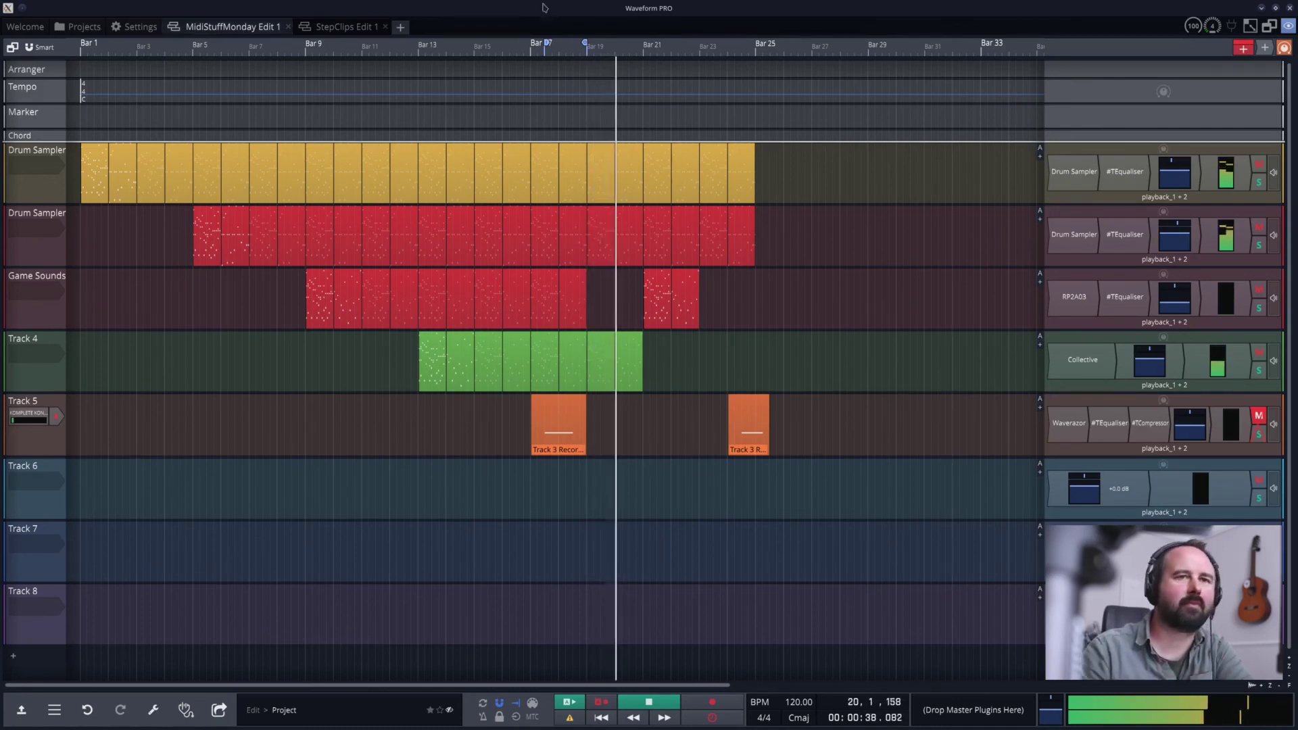
{"action": "left_click", "coordinate": [1259, 415]}
{"action": "left_click", "coordinate": [1259, 417]}
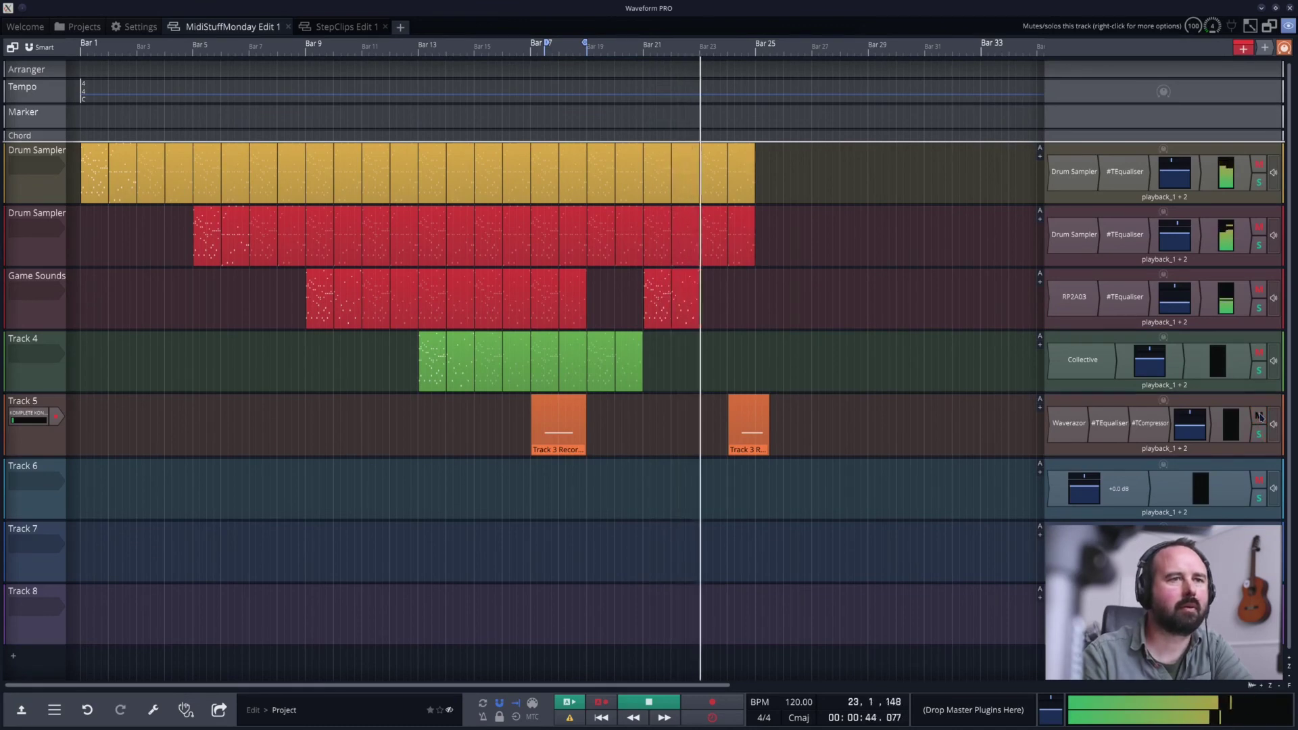